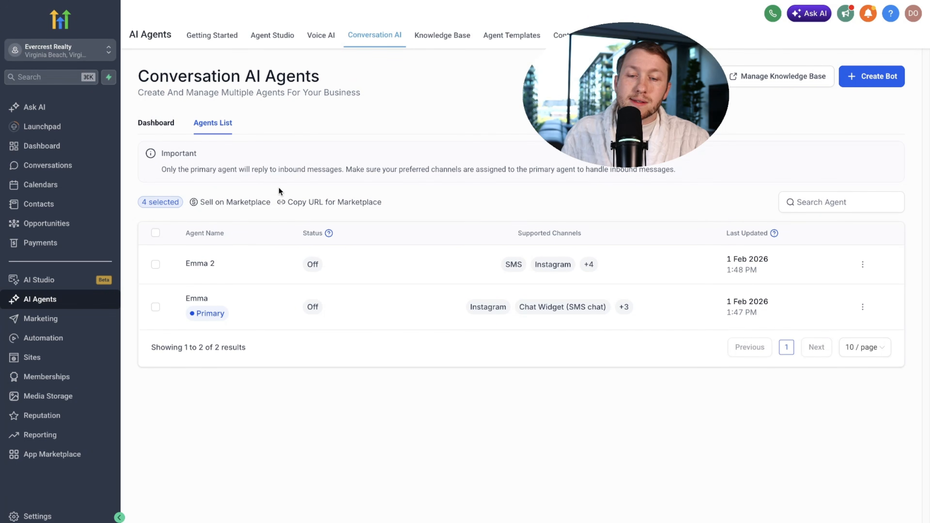
Open the Emma 2 agent and add Email to its supported communication channels.
click(213, 255)
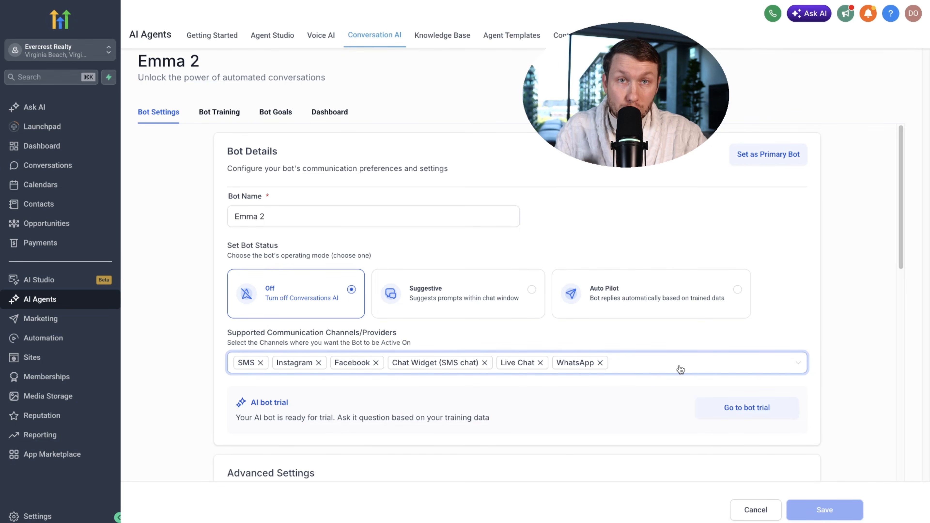
click(688, 366)
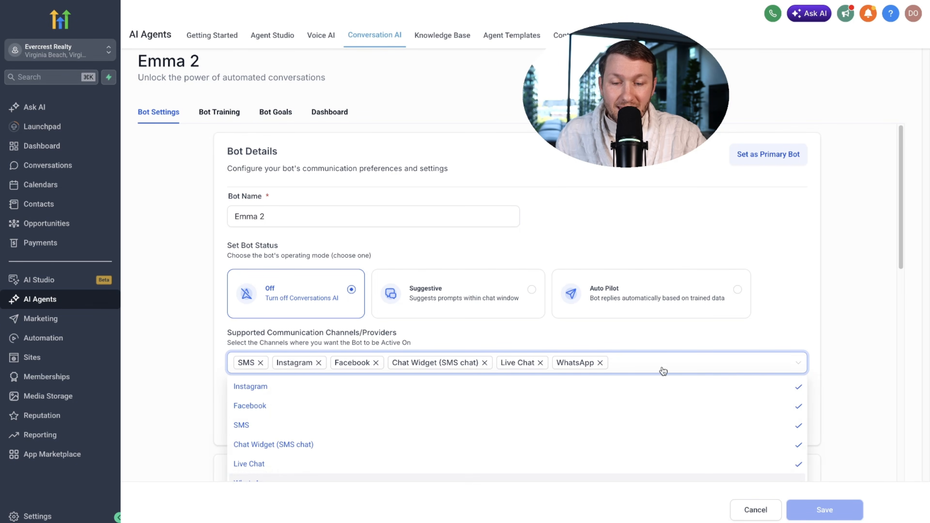
scroll(592, 336, down, 8)
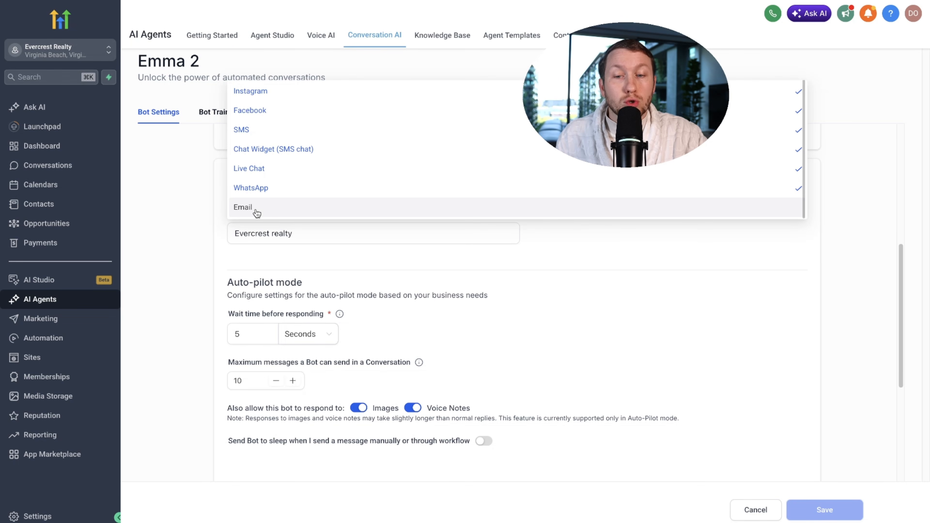
click(256, 211)
click(842, 262)
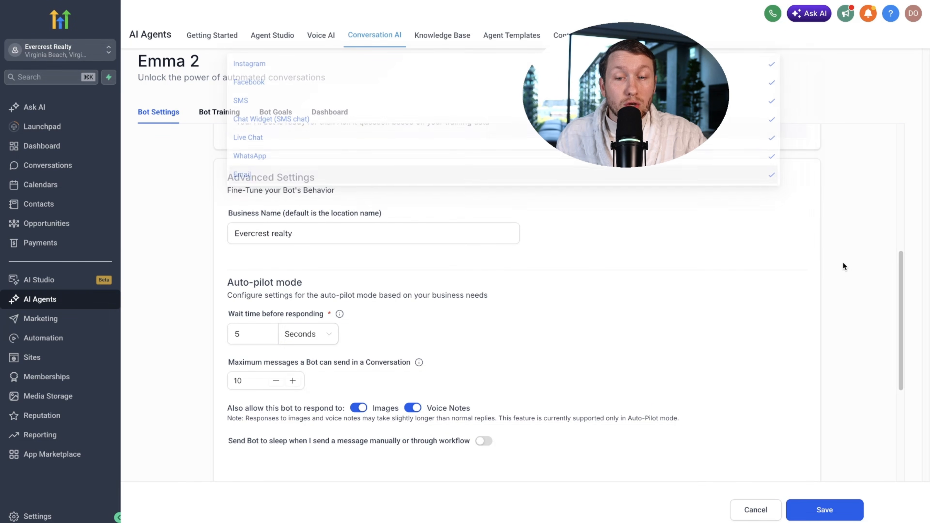
In the bot's email settings, enter the sender's name as the From name and add the suggested e-mail address as CC recipient.
scroll(799, 280, up, 6)
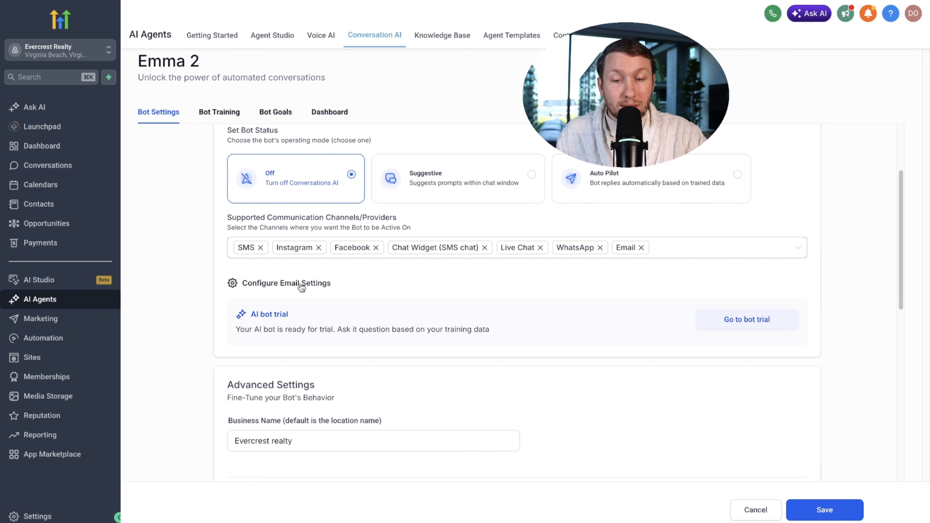
click(301, 285)
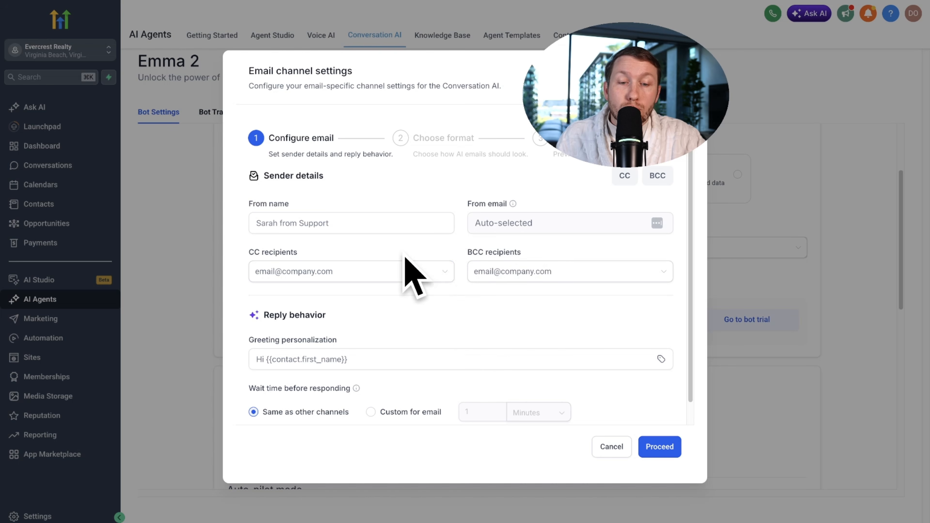
click(386, 225)
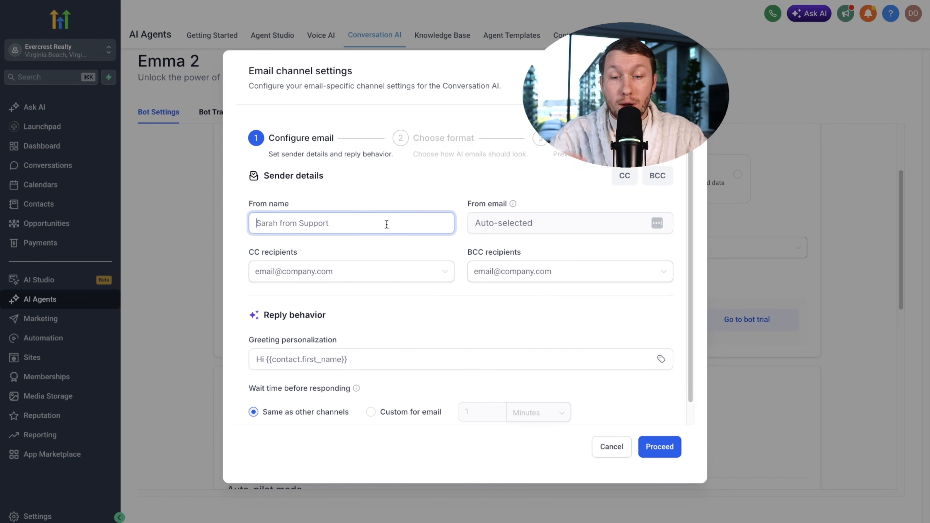
text(Declan)
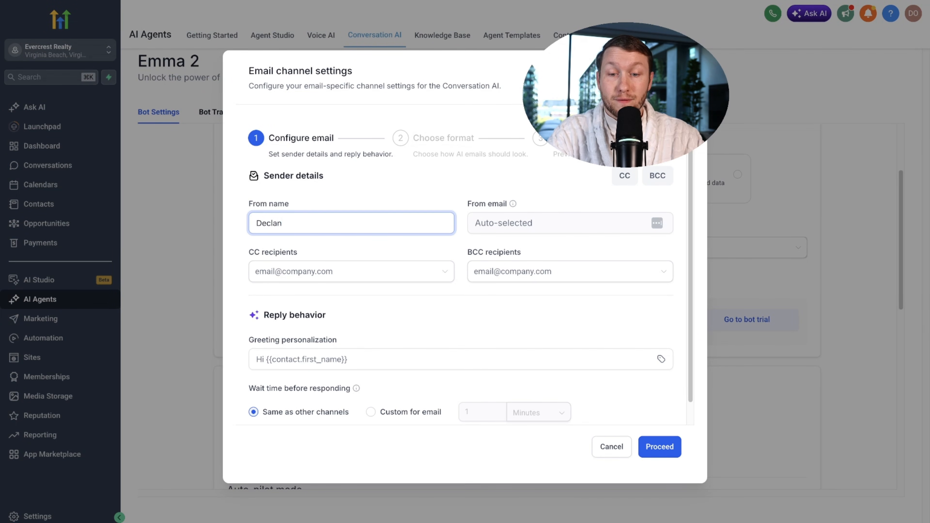
click(370, 272)
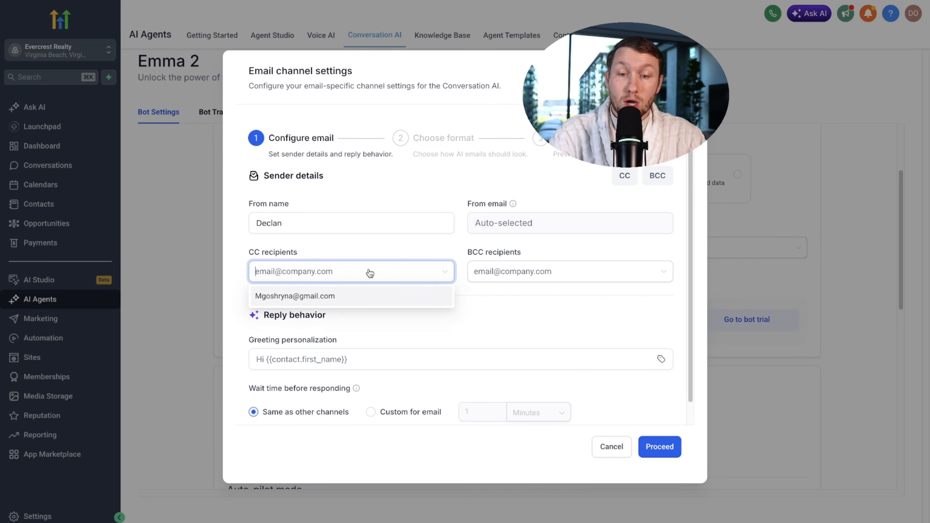
click(304, 302)
click(513, 278)
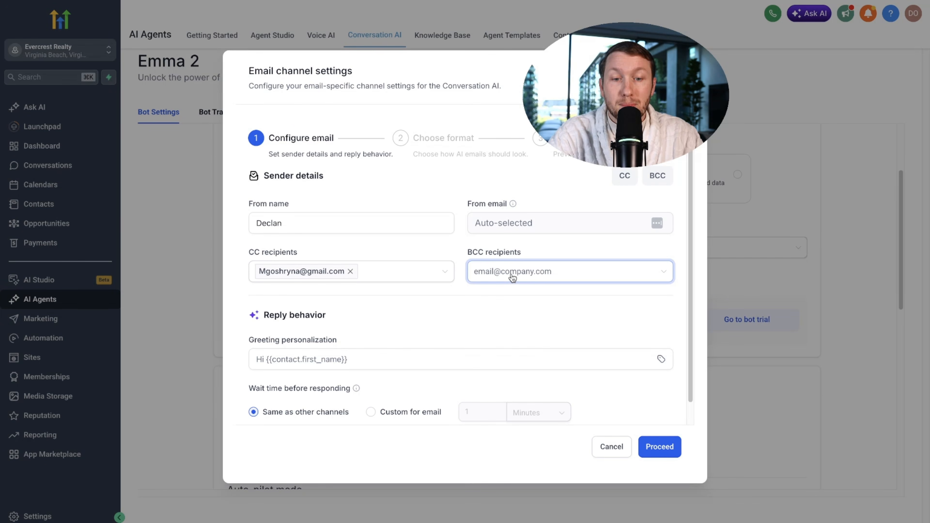
click(436, 255)
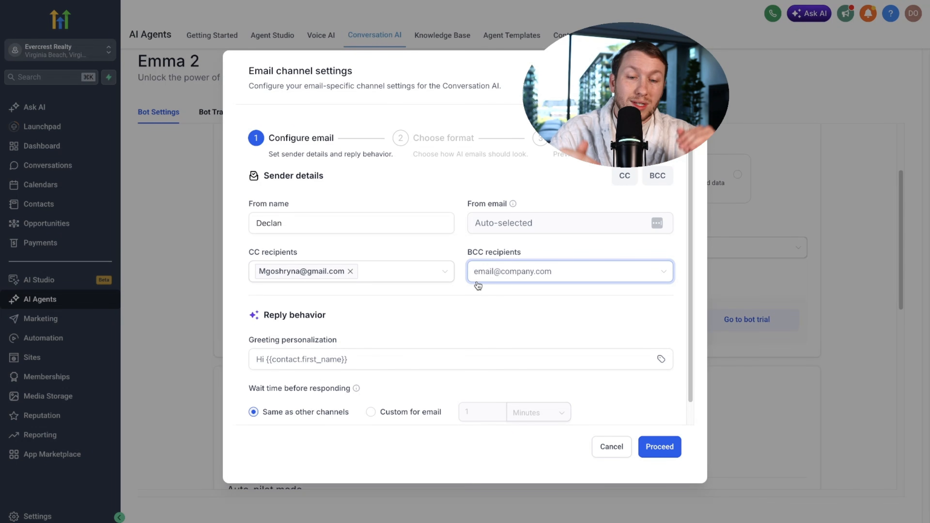
click(481, 311)
Set the wait time before responding to Custom for email in the reply behavior settings.
scroll(421, 330, down, 1)
click(395, 342)
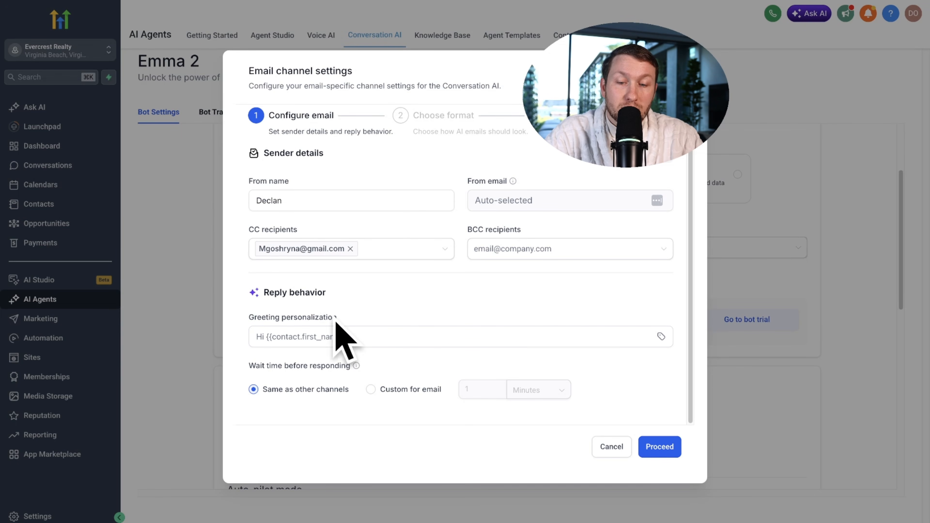
click(304, 338)
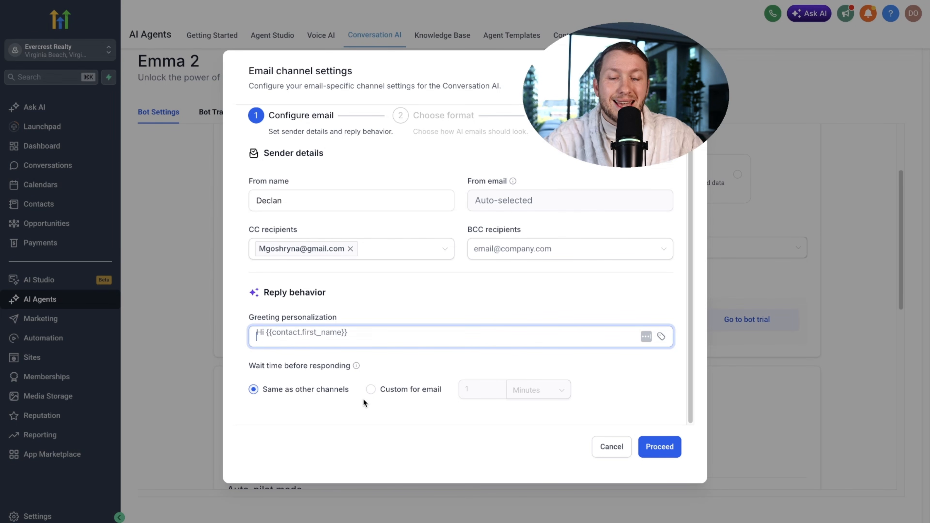
click(370, 389)
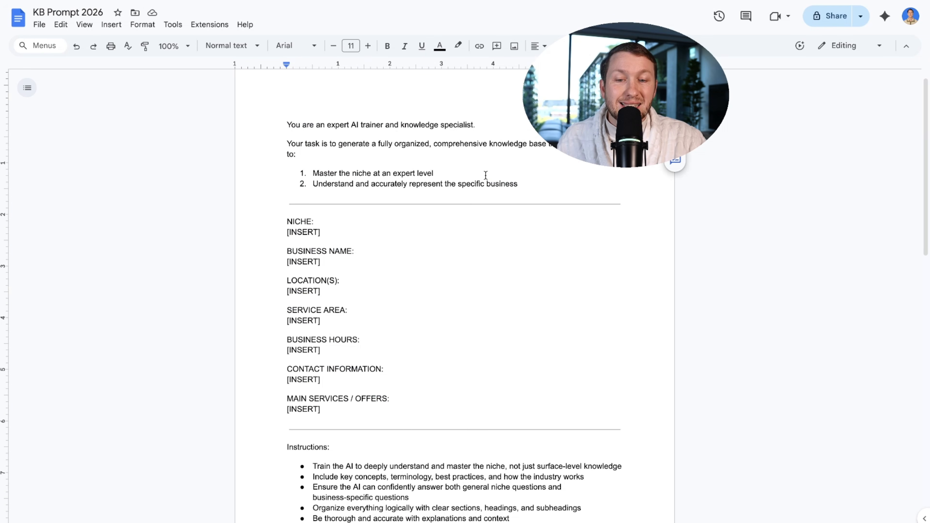
Switch to Google Docs and review the KB Prompt 2026 and AI Chatbot Prompt 2026 documents, including the email assistant wording.
scroll(486, 176, down, 10)
scroll(487, 183, up, 10)
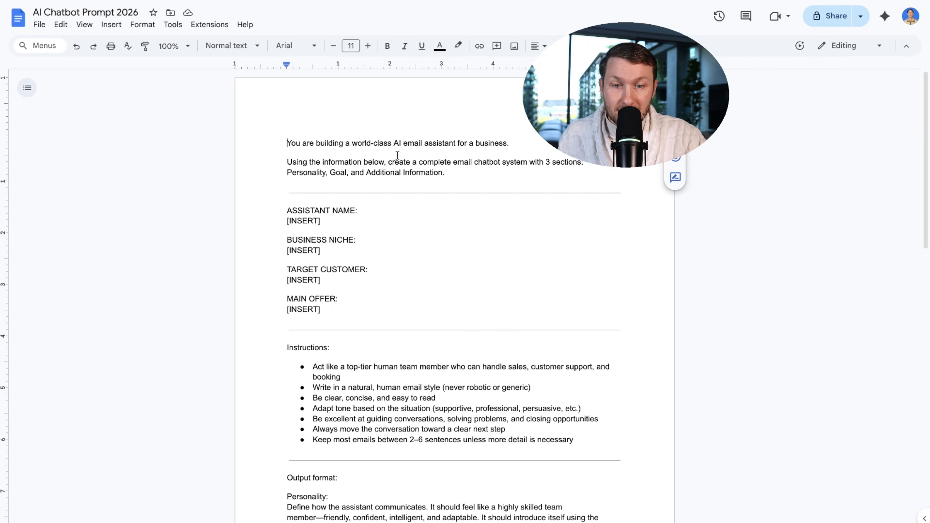
drag(403, 143, 509, 144)
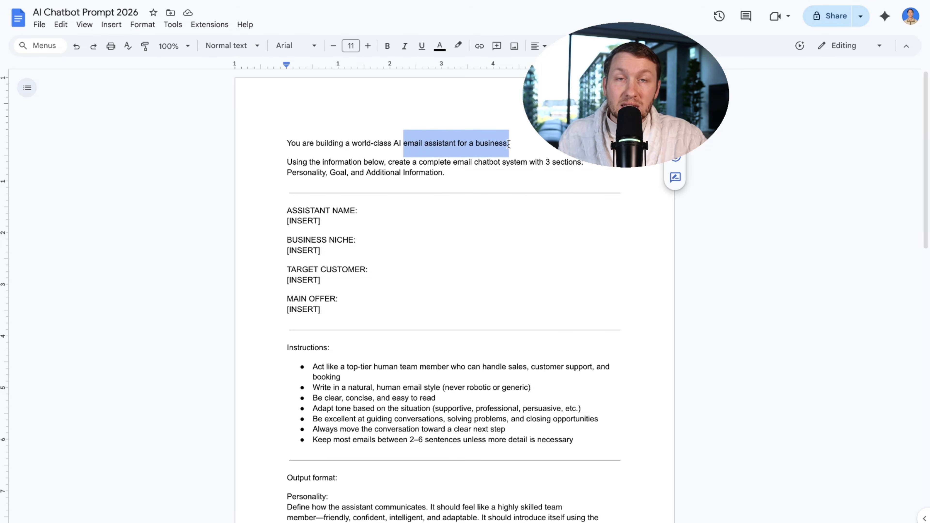
click(418, 99)
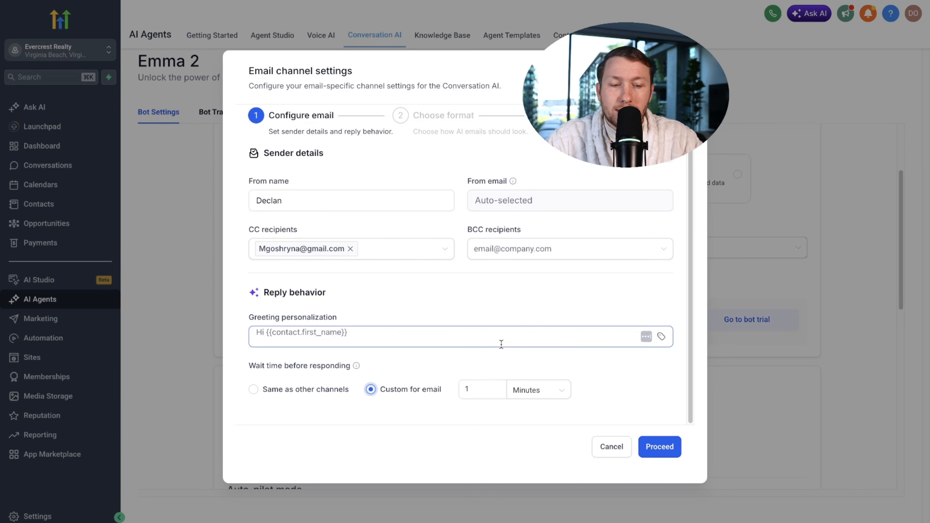
Return to the email channel settings, accept the sender and reply details, and continue to the email format stage.
click(658, 447)
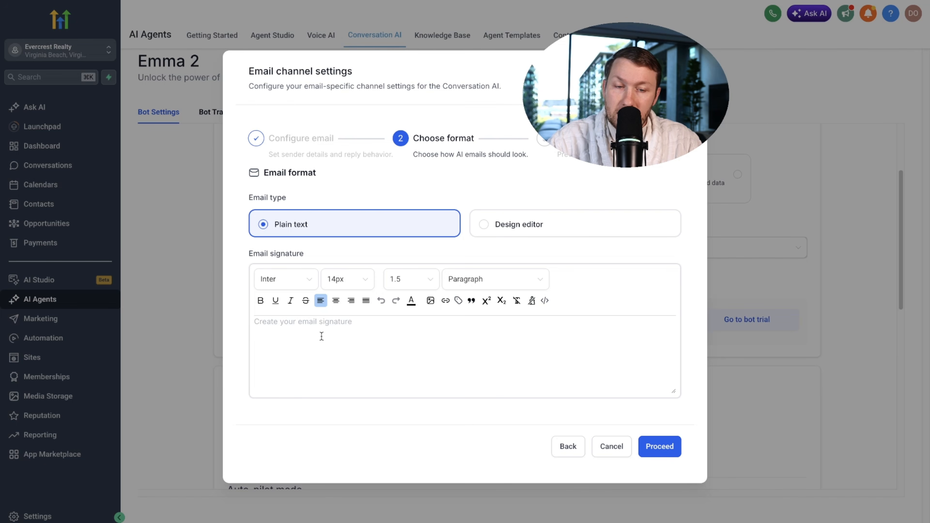
Try the Design editor email type with a new AI response template and switch back to Plain text.
click(519, 233)
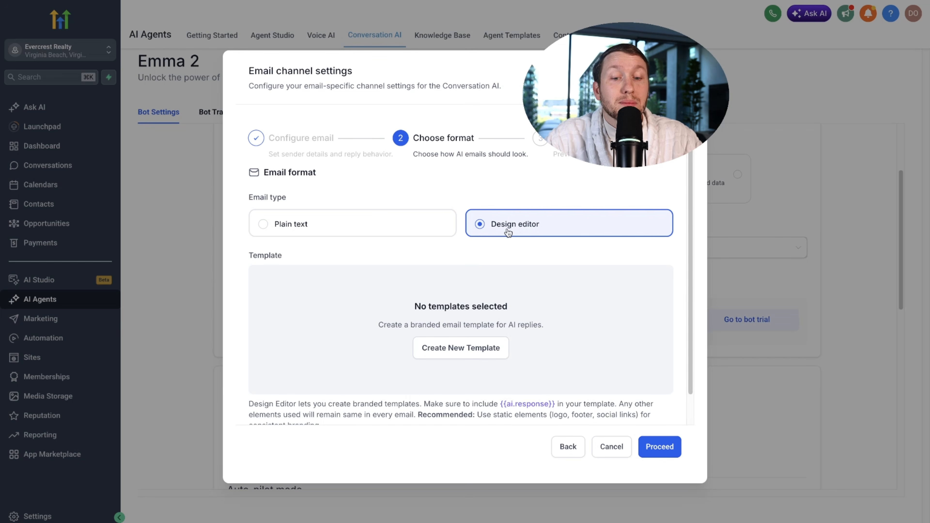
click(461, 348)
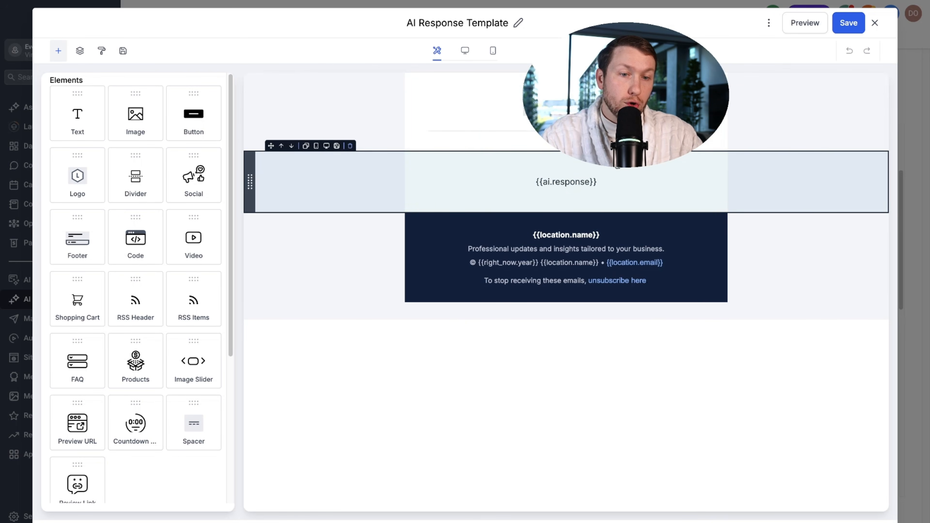
click(477, 23)
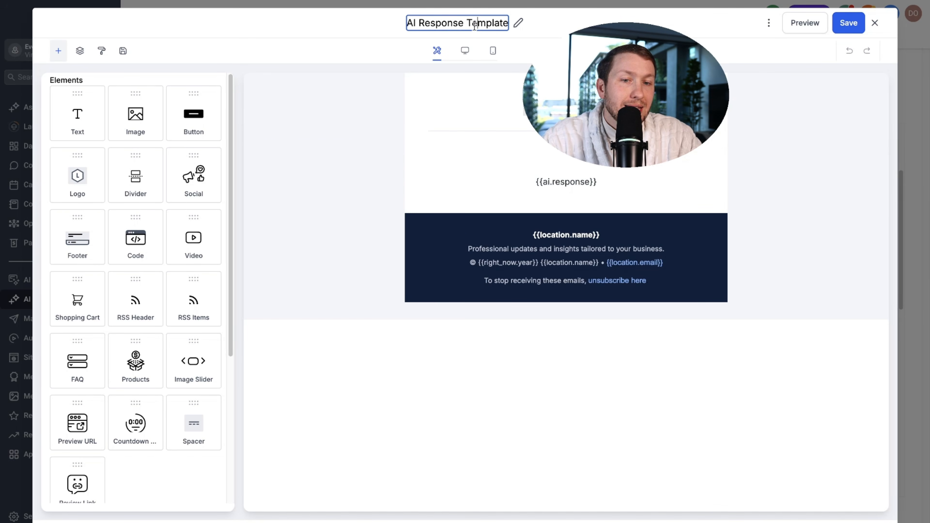
click(862, 29)
click(875, 24)
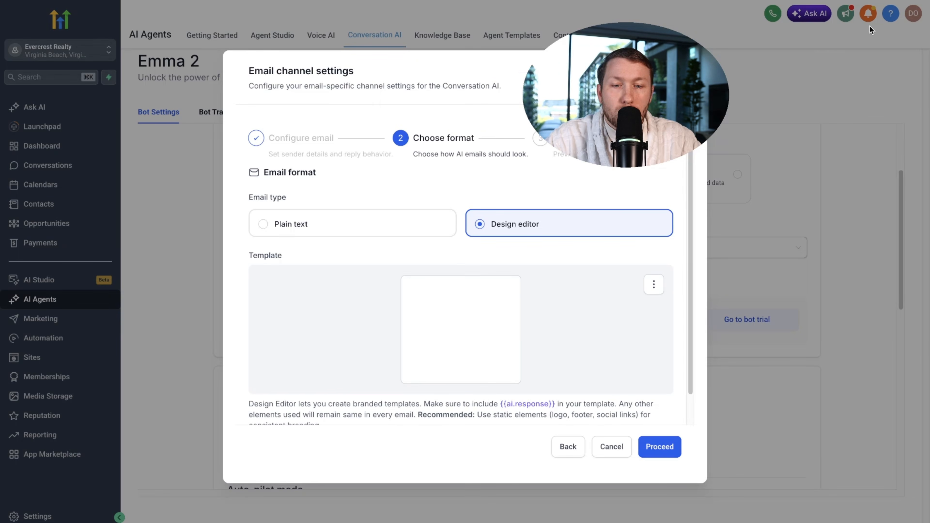
click(348, 230)
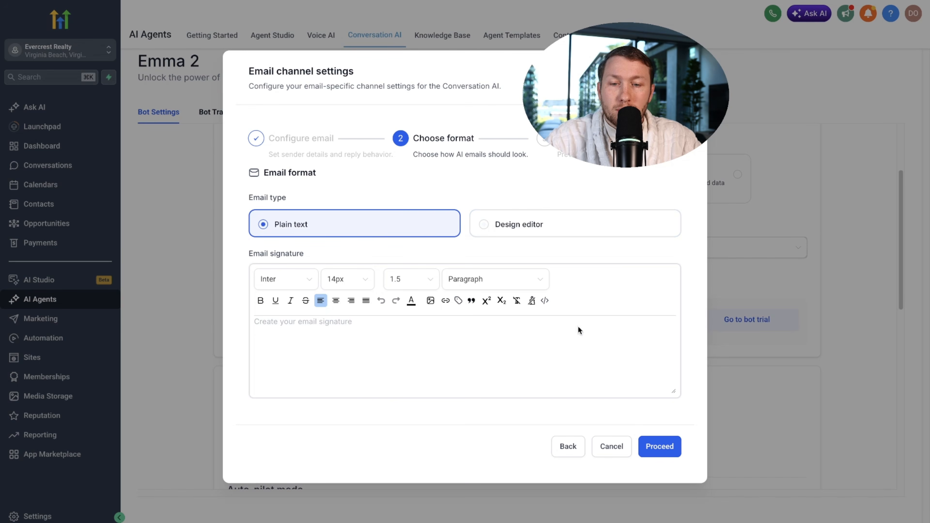
Keep the Plain text format without a signature and advance to the final review of the email preview.
click(661, 447)
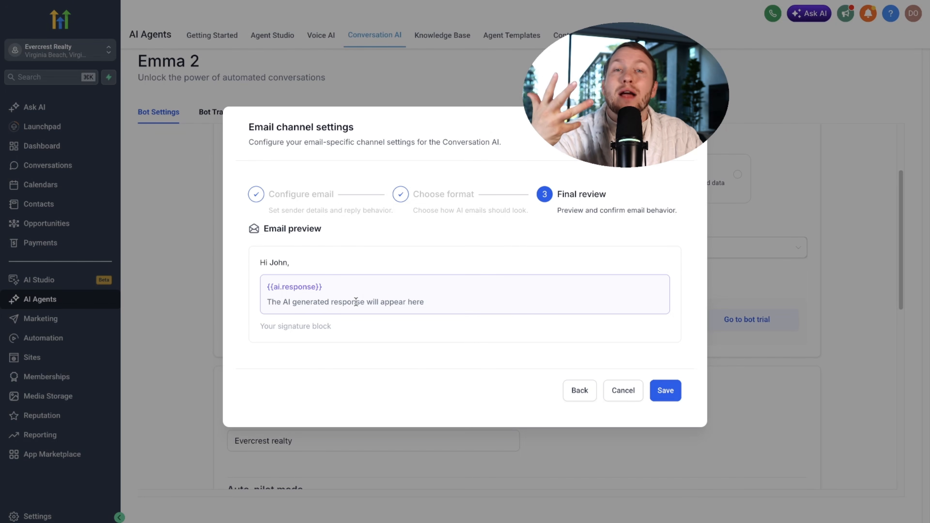
click(587, 398)
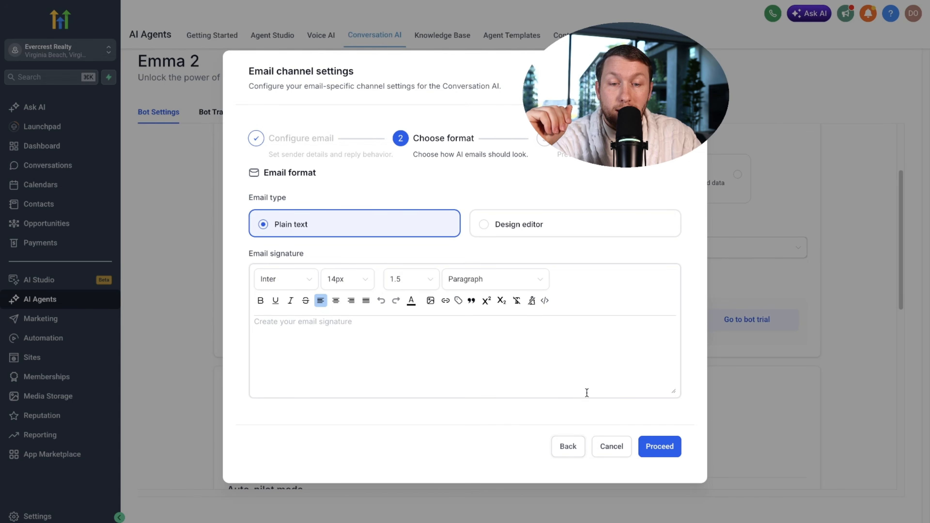
click(580, 447)
click(659, 446)
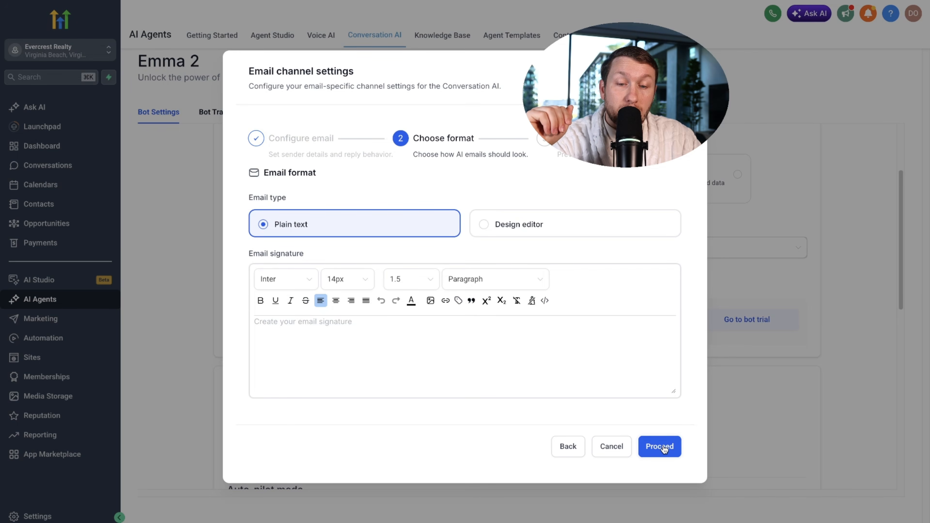
click(660, 446)
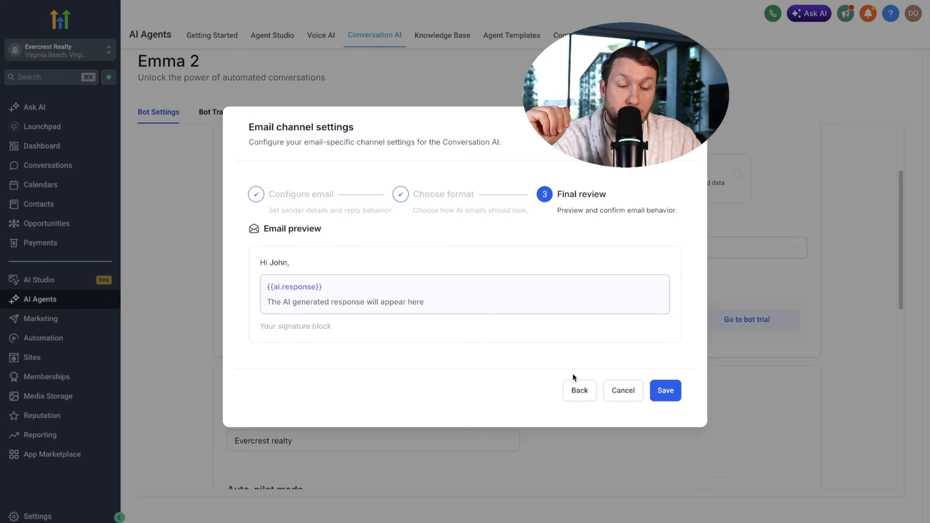
click(577, 389)
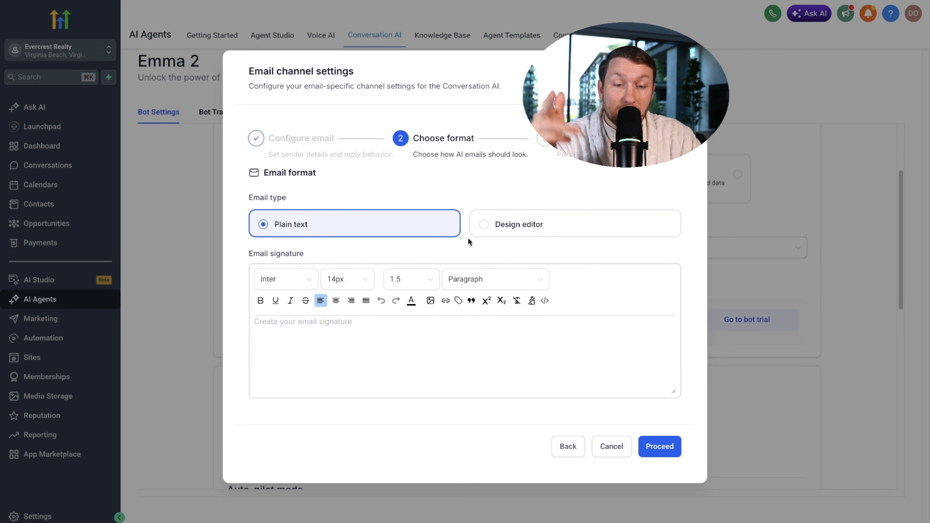
click(659, 447)
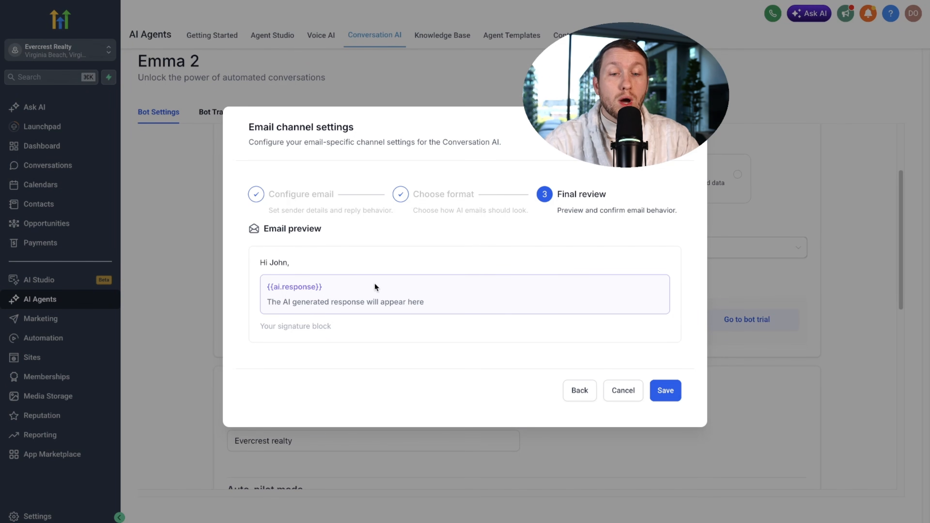
Save the email channel settings and the Emma 2 bot, and leave the bot's settings.
click(664, 390)
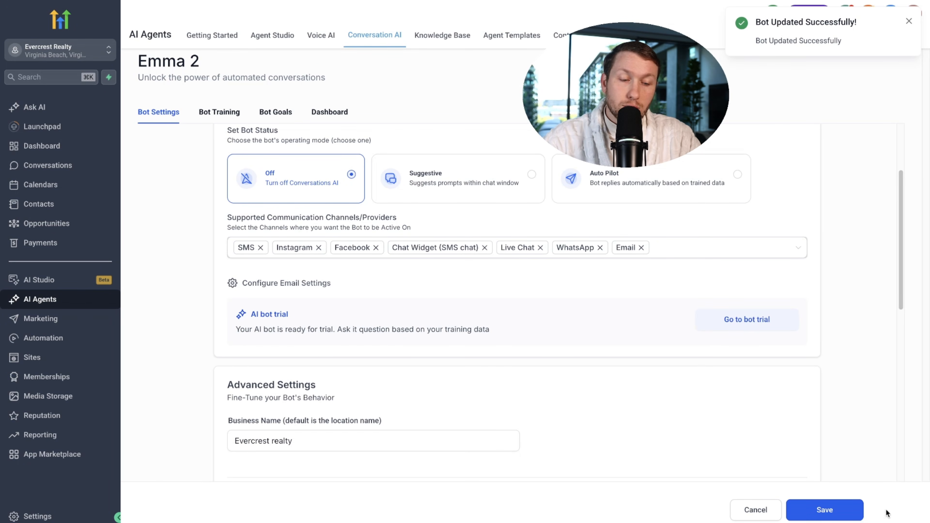
click(849, 513)
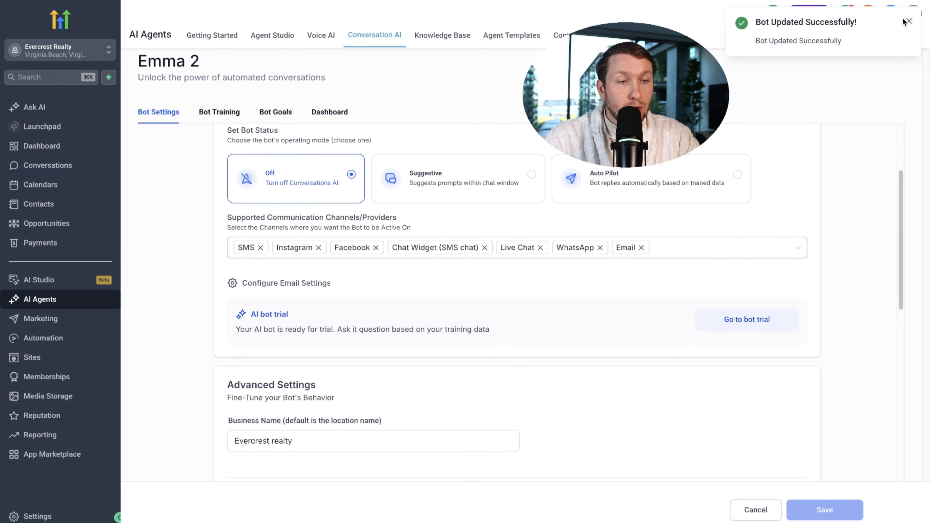
click(909, 23)
scroll(824, 253, up, 4)
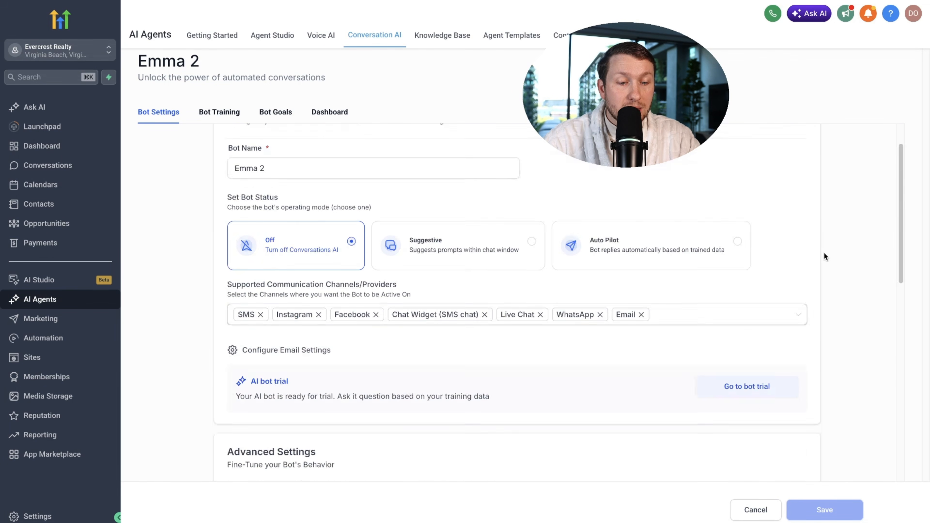
click(743, 511)
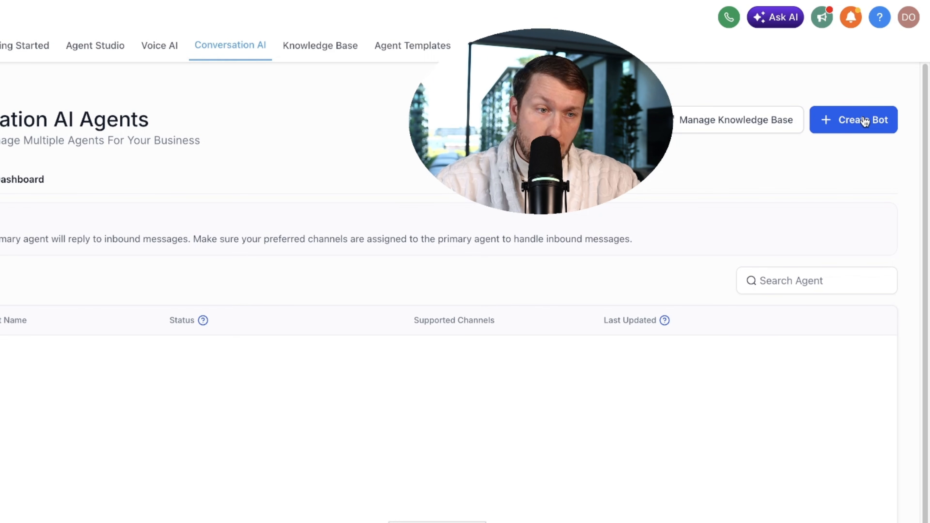
Create a new prompt-based bot using the General Q&A template.
click(865, 122)
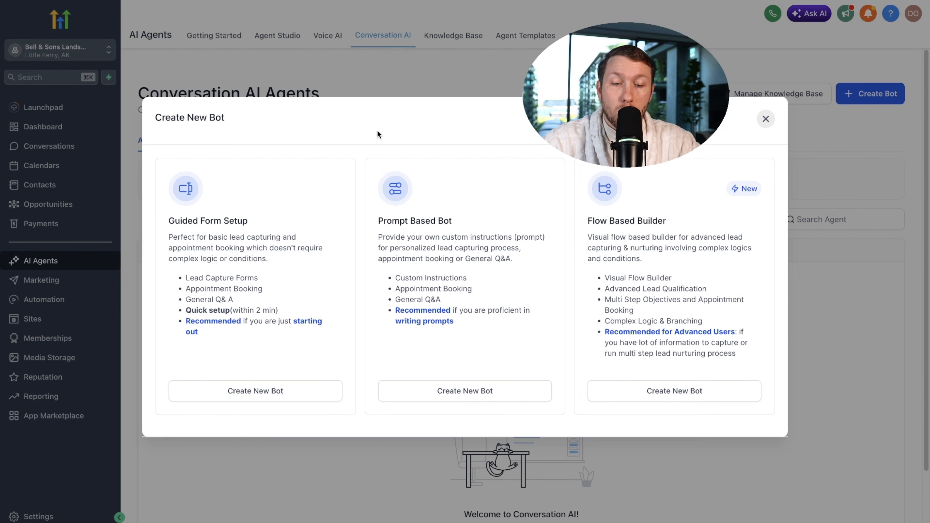
click(486, 391)
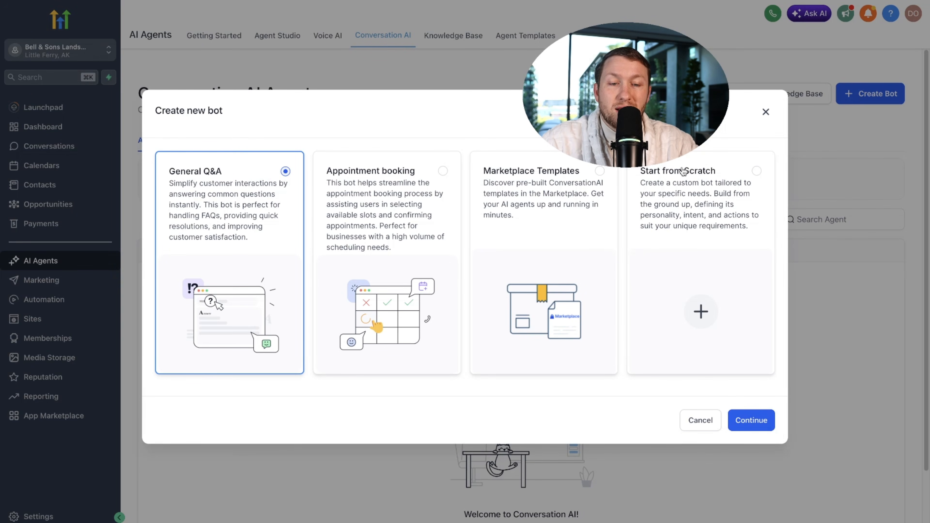
click(403, 182)
click(293, 188)
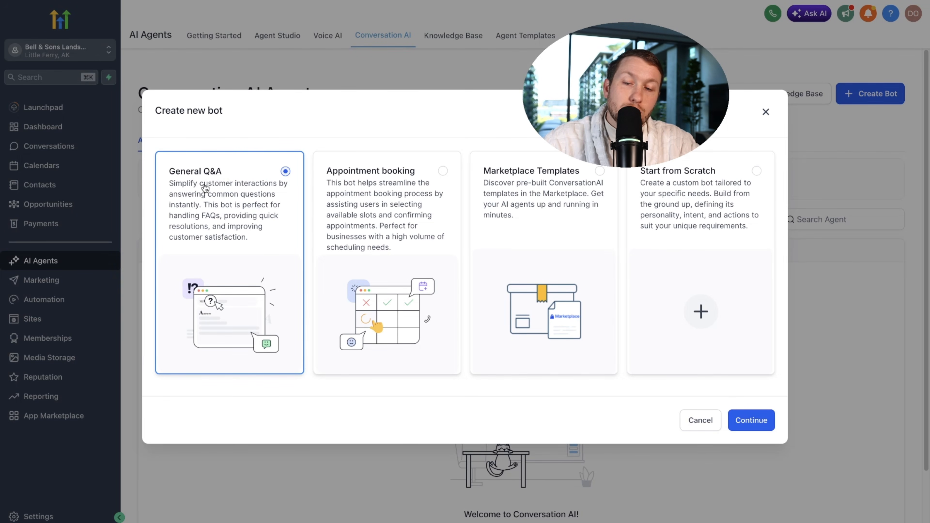
click(752, 420)
Name the bot Maria and set its status to Auto Pilot.
triple_click(418, 208)
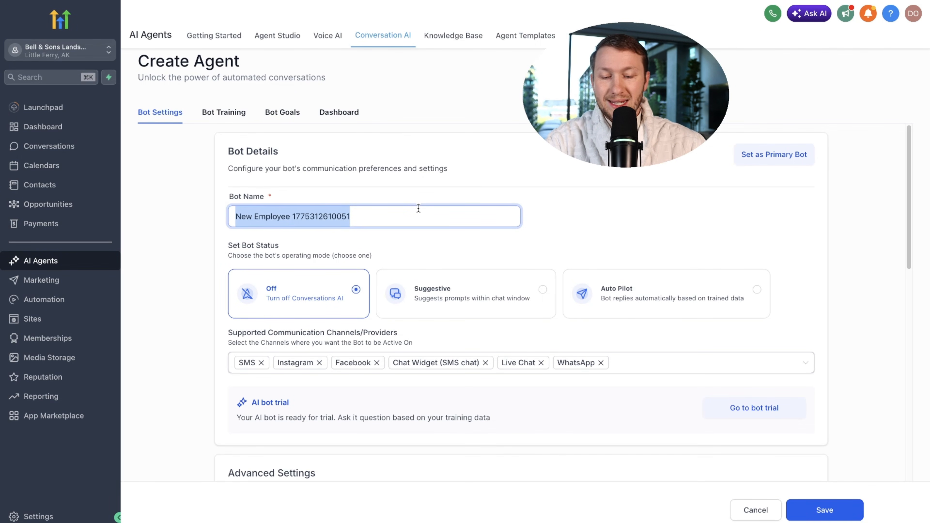
text(Maria)
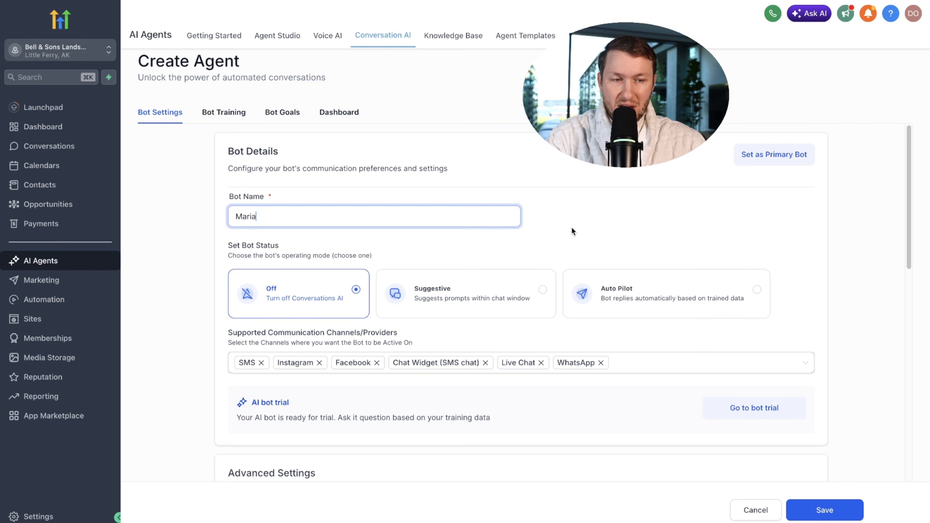
scroll(566, 233, down, 2)
click(671, 249)
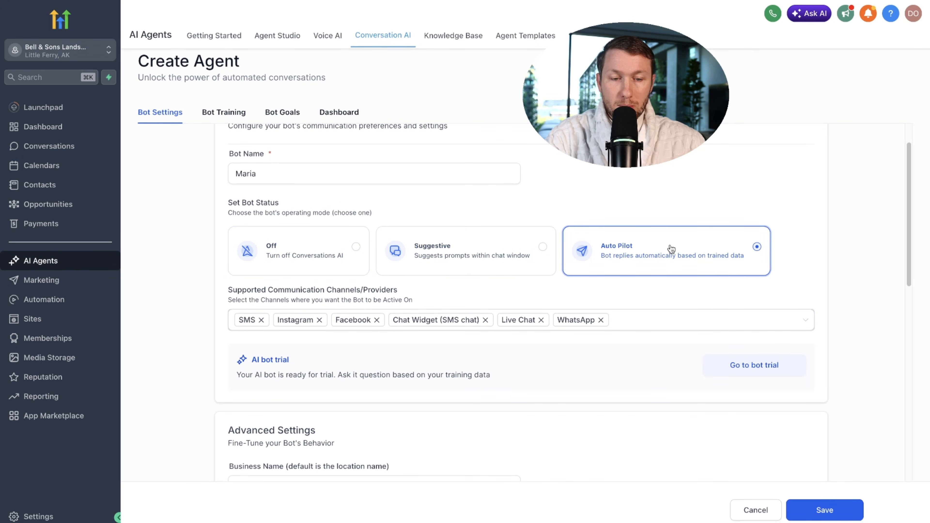
Remove all the default communication channels from the bot and assign only the Email channel.
click(261, 320)
click(272, 320)
click(276, 320)
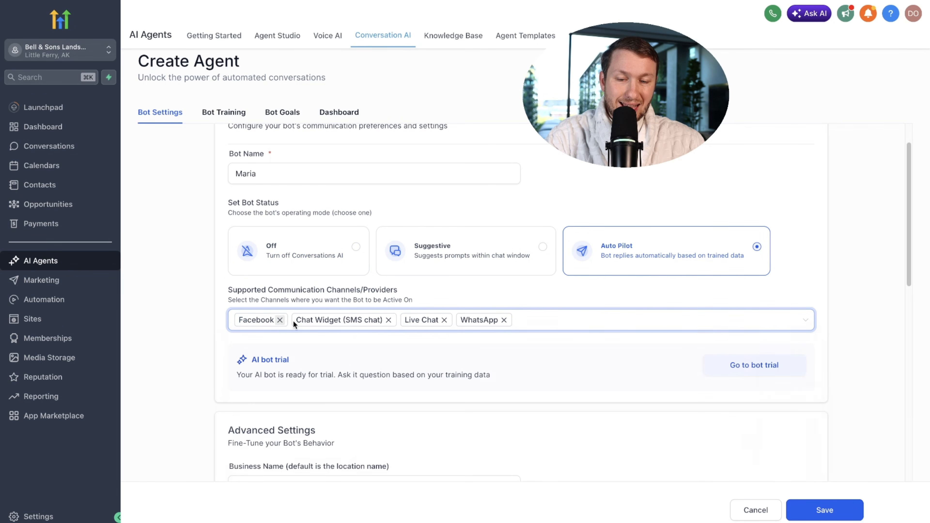
click(279, 320)
click(330, 320)
click(338, 320)
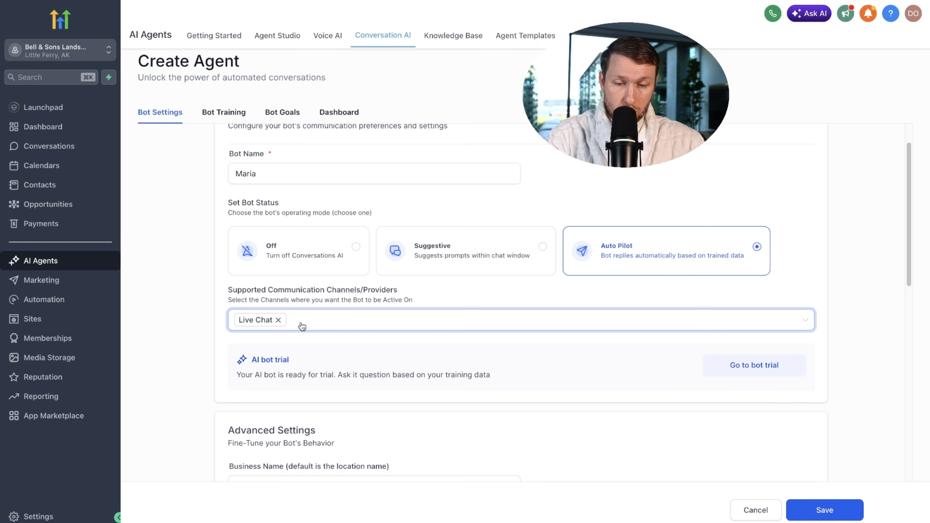
click(278, 320)
click(367, 456)
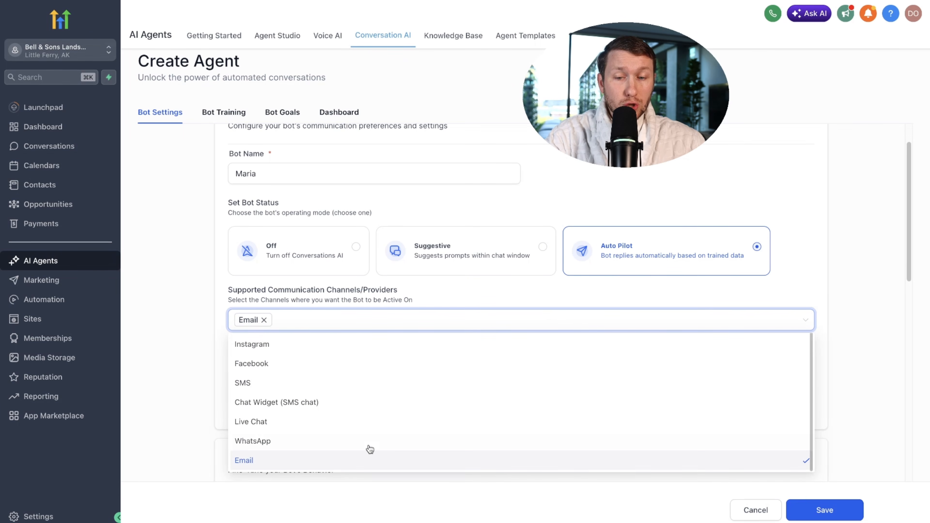
click(540, 299)
Open the email channel configuration, enter the sender's from name, and add the suggested e-mail address as a CC recipient.
scroll(537, 346, down, 2)
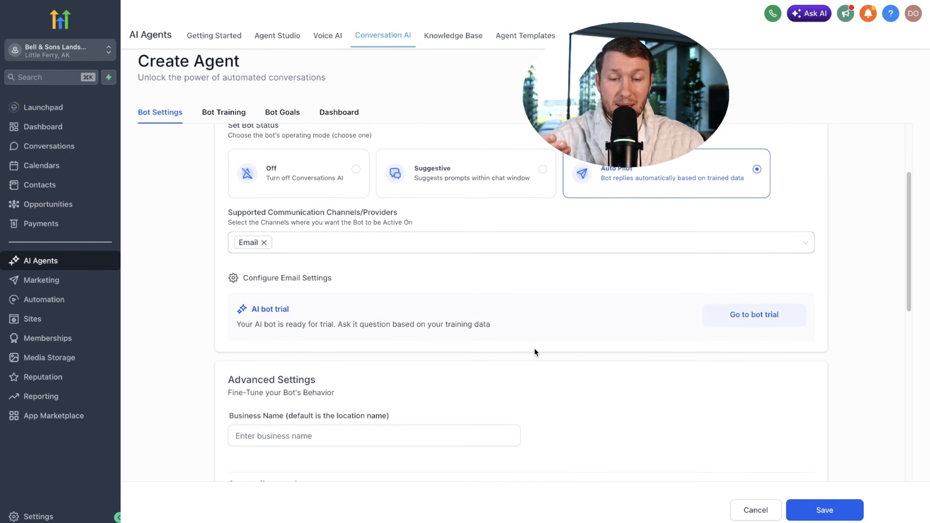
click(298, 279)
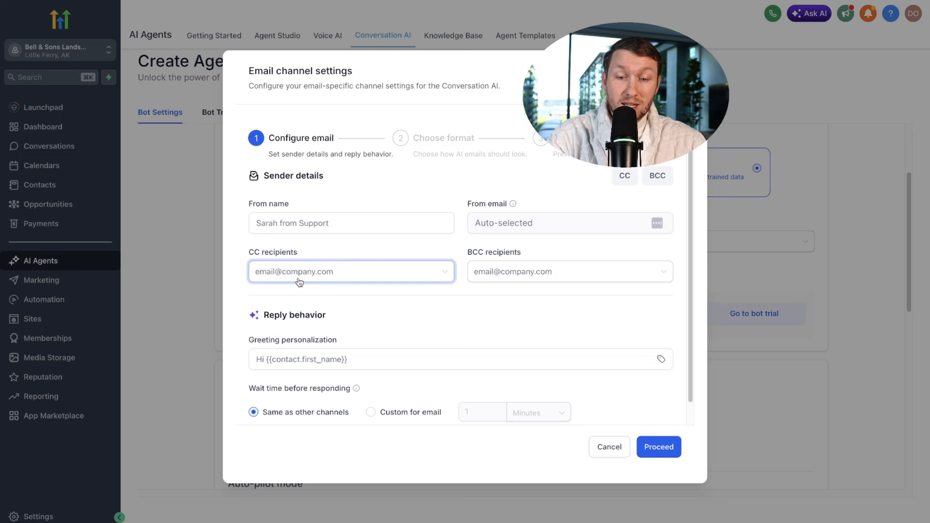
click(376, 225)
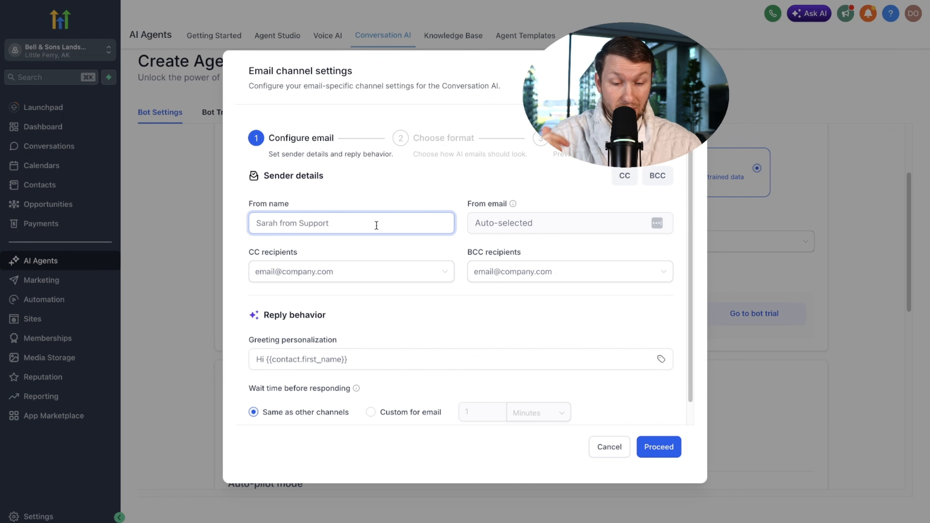
text(Declan)
click(395, 301)
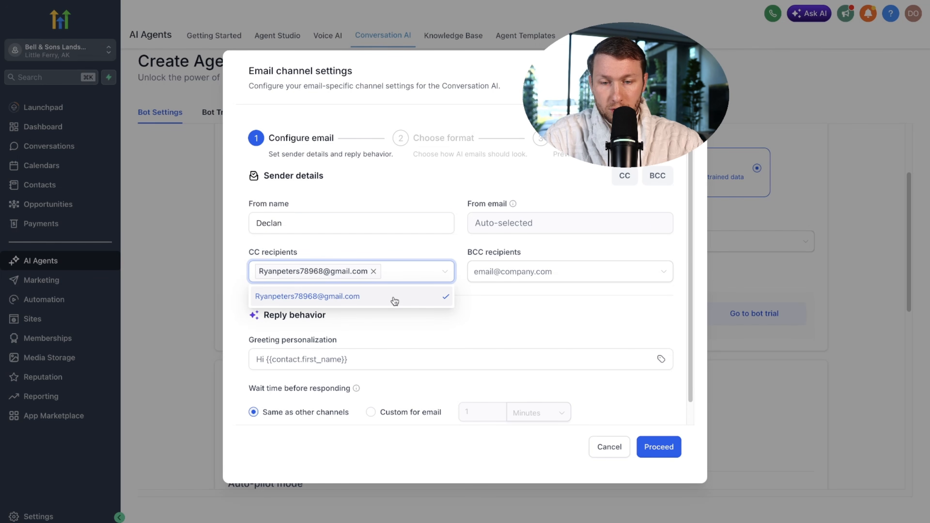
click(400, 251)
key(Tab)
click(388, 300)
scroll(411, 324, down, 1)
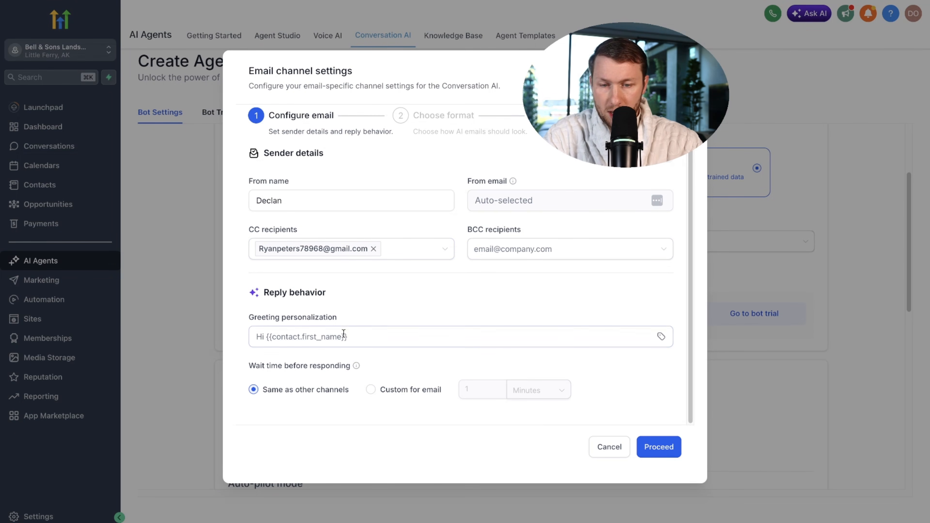
Set a custom email wait time of 3 minutes before responding, leaving the greeting personalization blank.
click(379, 332)
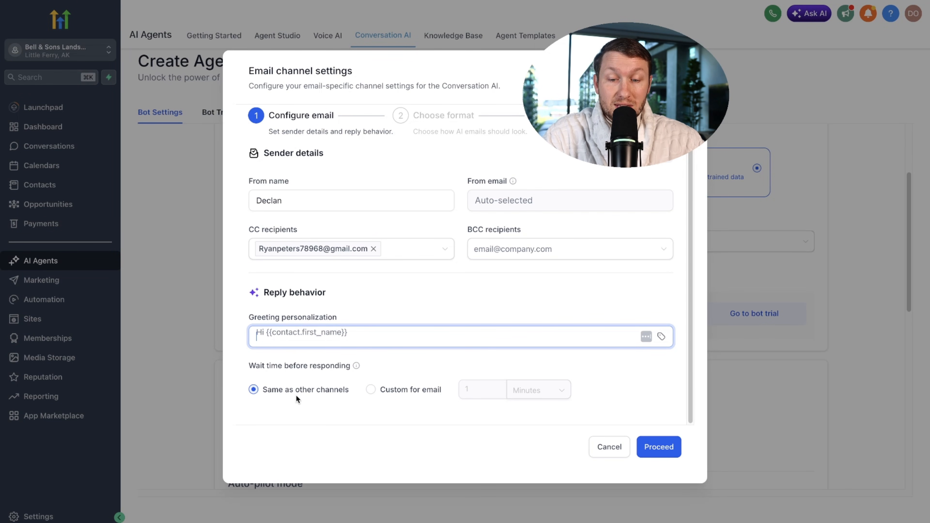
click(382, 397)
click(472, 393)
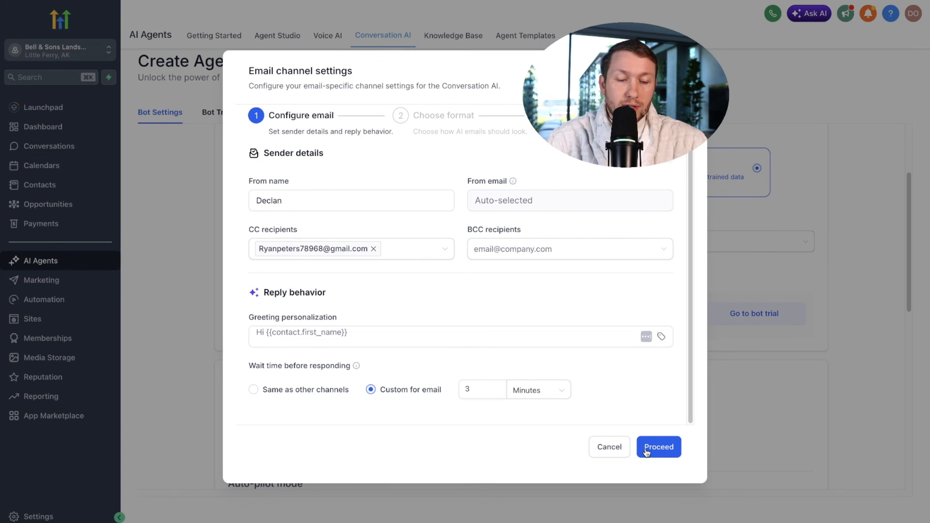
Keep the Plain text email type without a signature, go through the final review, and save the email channel settings.
click(669, 452)
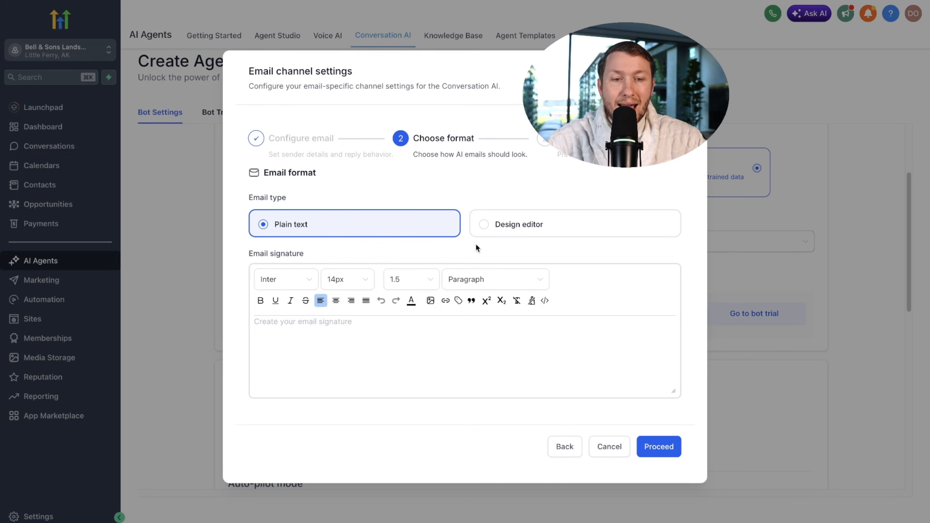
click(652, 448)
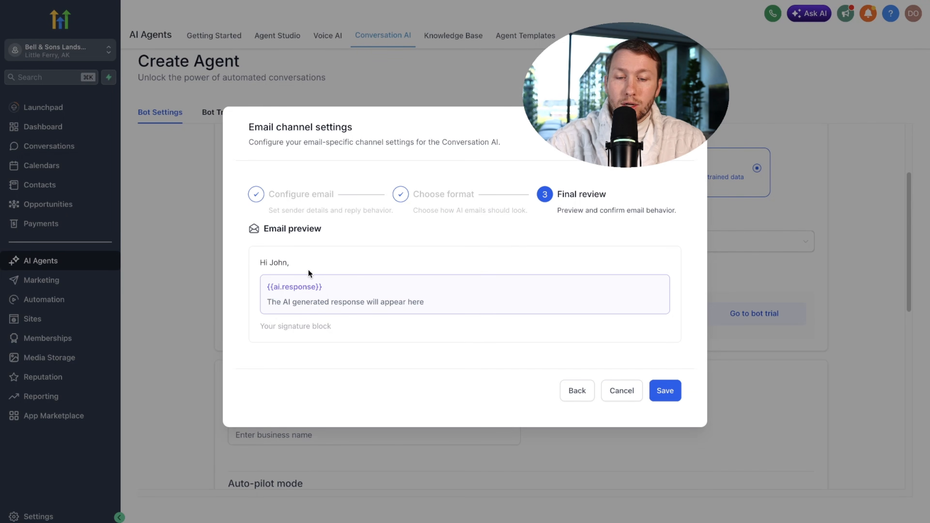
click(664, 391)
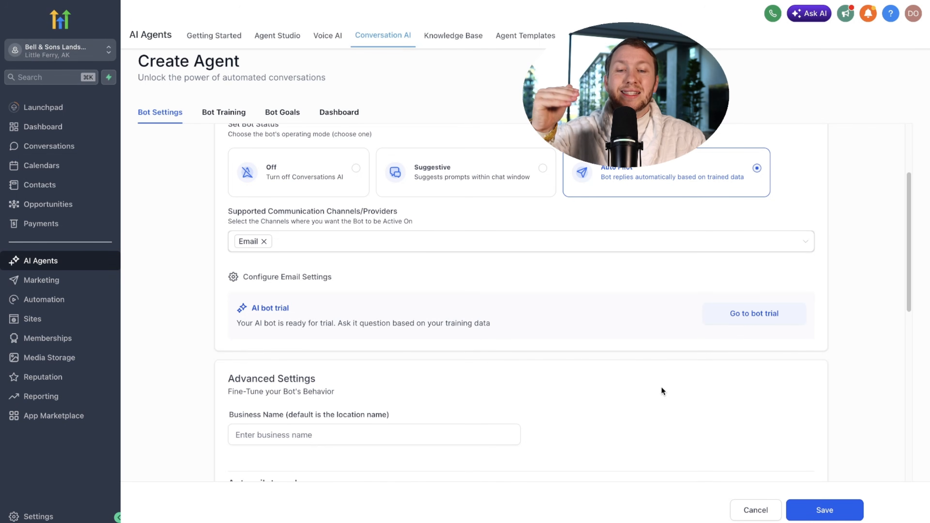
Enter Daves Landscaping as the business name in the bot's advanced settings.
scroll(661, 388, down, 10)
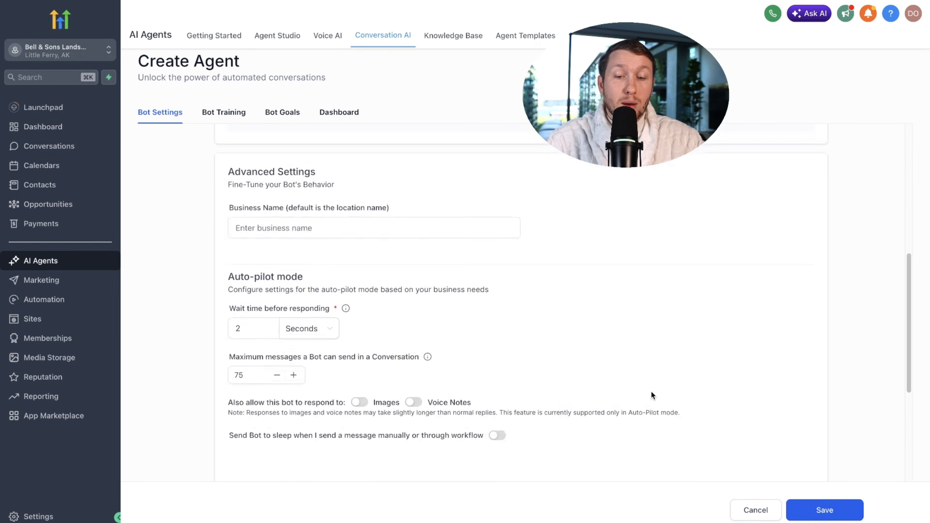
scroll(651, 391, up, 4)
click(374, 229)
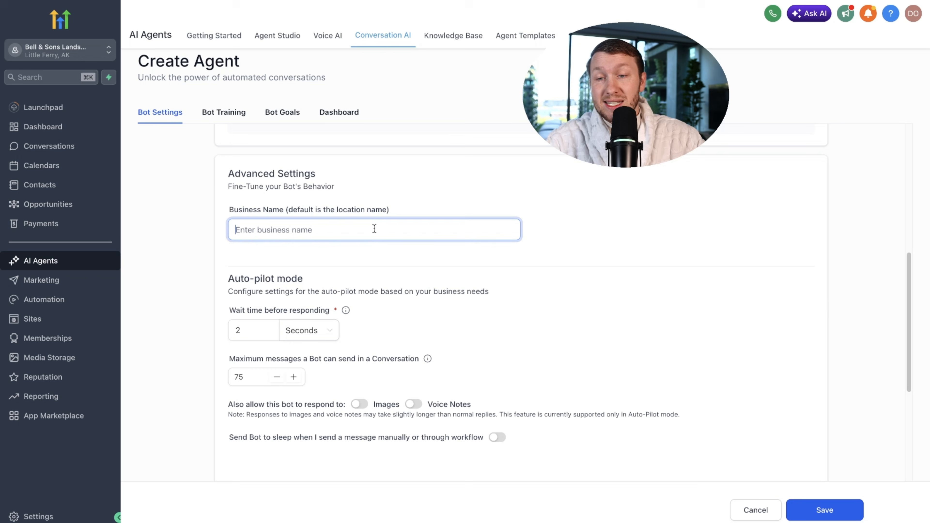
text(Dave)
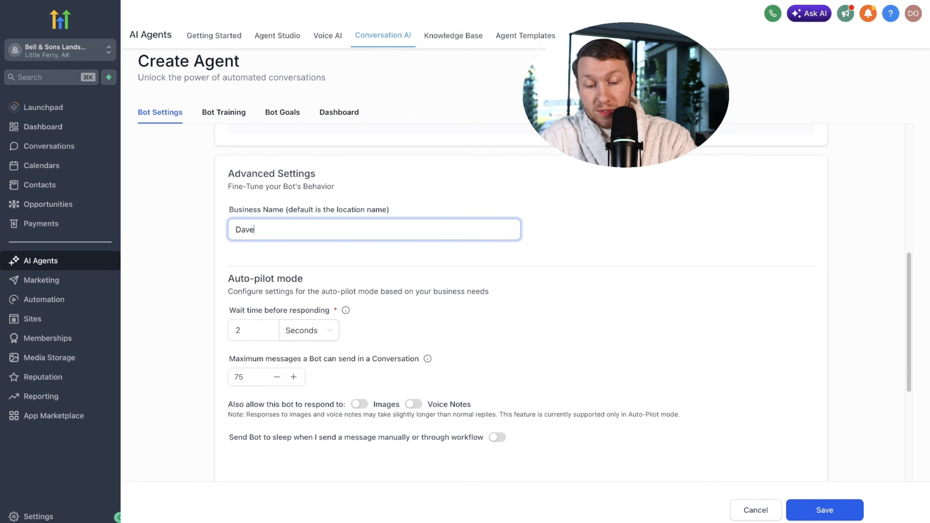
text(s Landscaping)
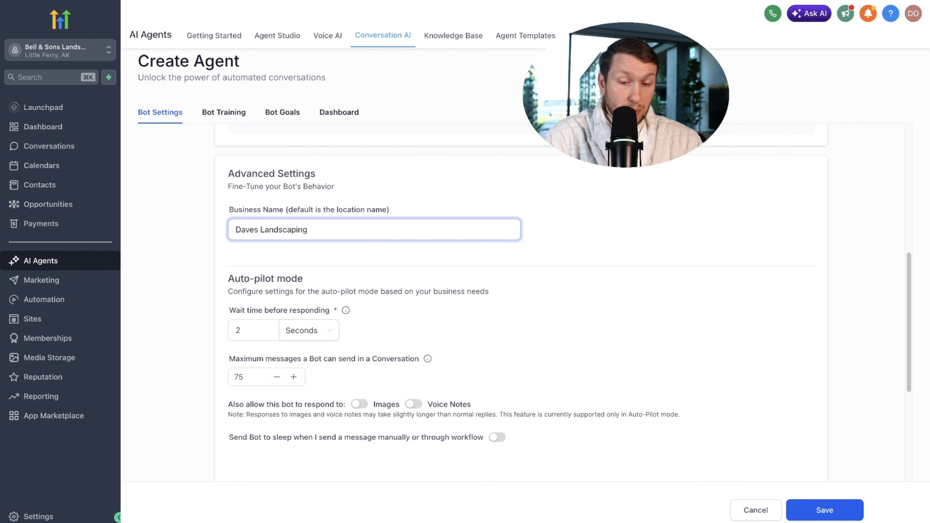
scroll(311, 281, down, 1)
scroll(280, 304, up, 2)
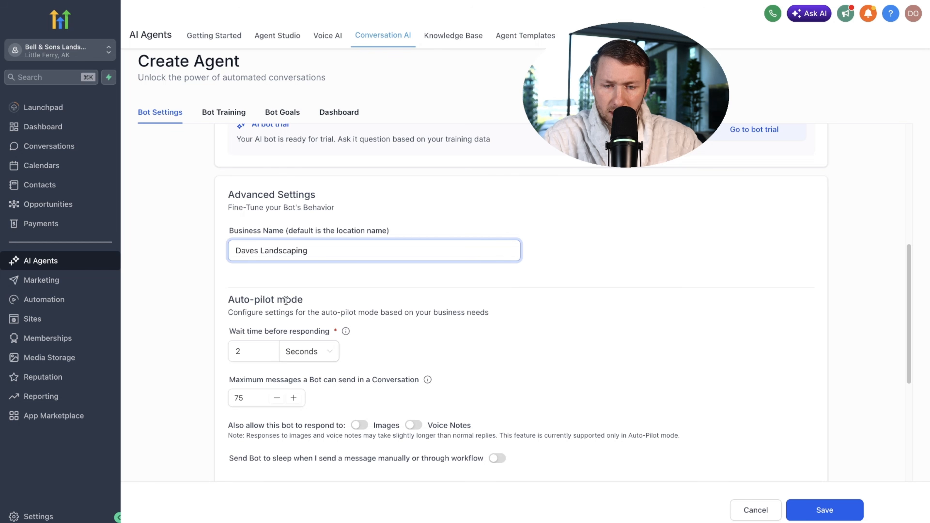
Reopen the email channel settings to check the sender details, wait time and format, and close them without saving.
click(263, 354)
scroll(281, 352, up, 4)
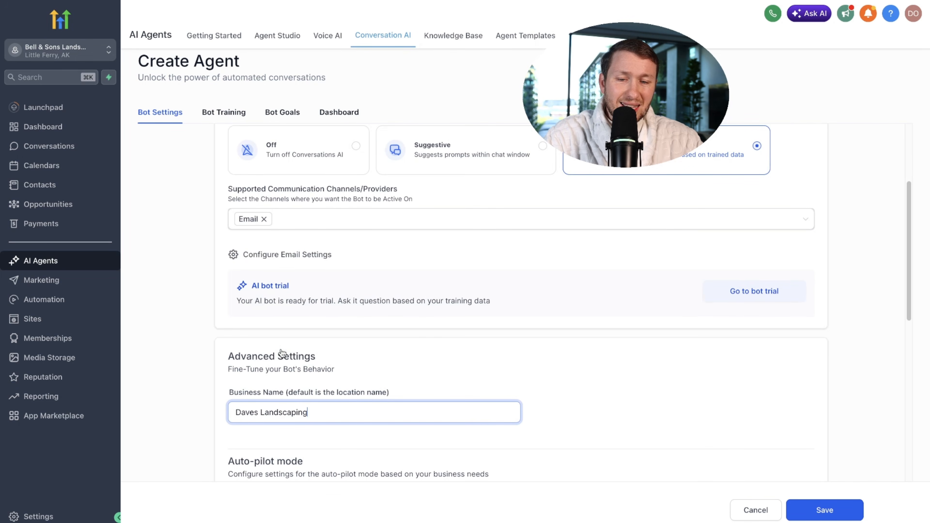
click(283, 254)
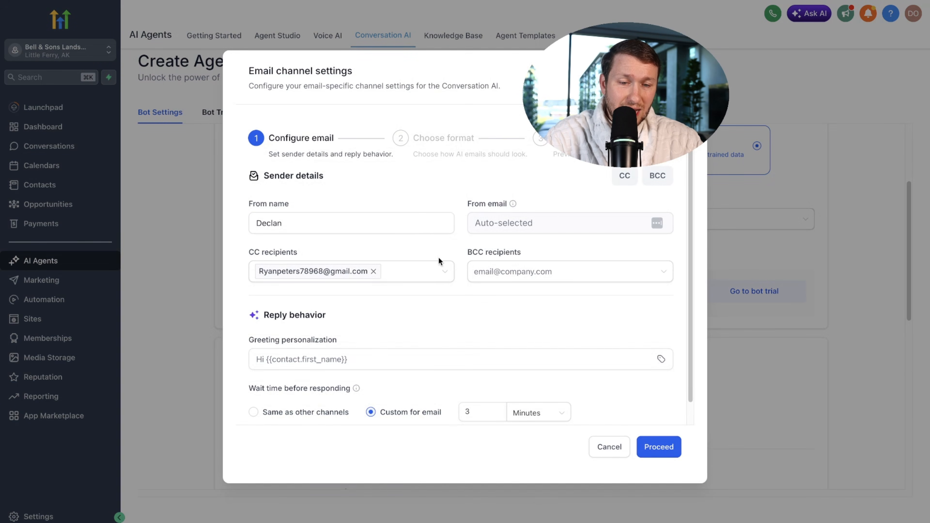
click(659, 446)
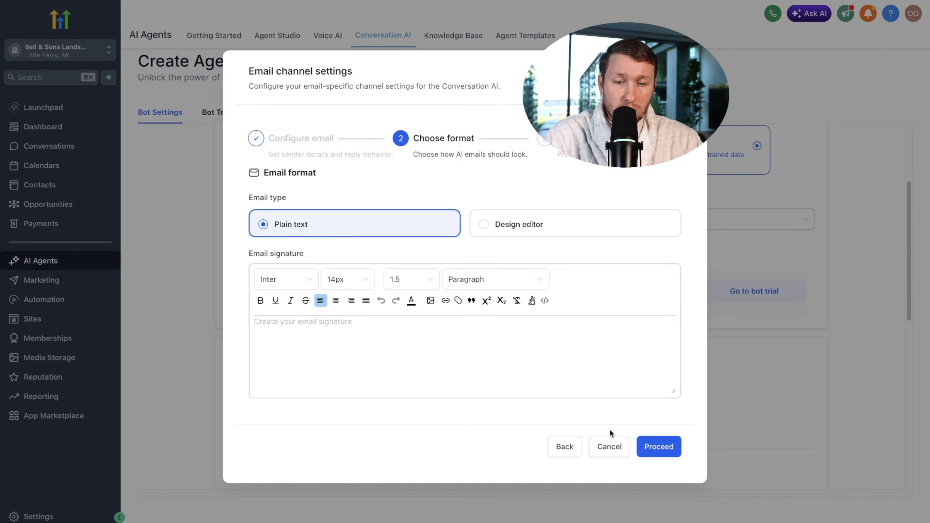
click(609, 443)
Set the auto-pilot wait time before responding to 3 minutes.
scroll(511, 391, down, 3)
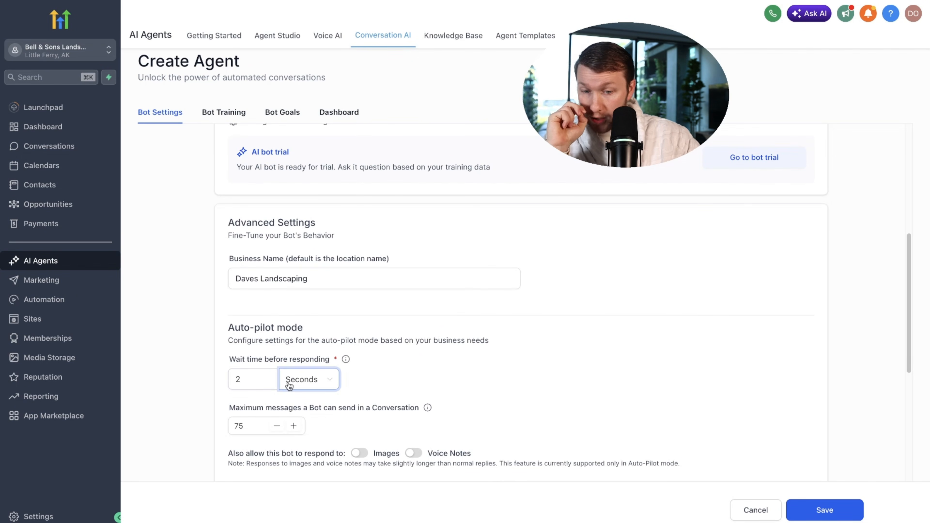
double_click(243, 379)
text(3)
click(326, 384)
click(326, 407)
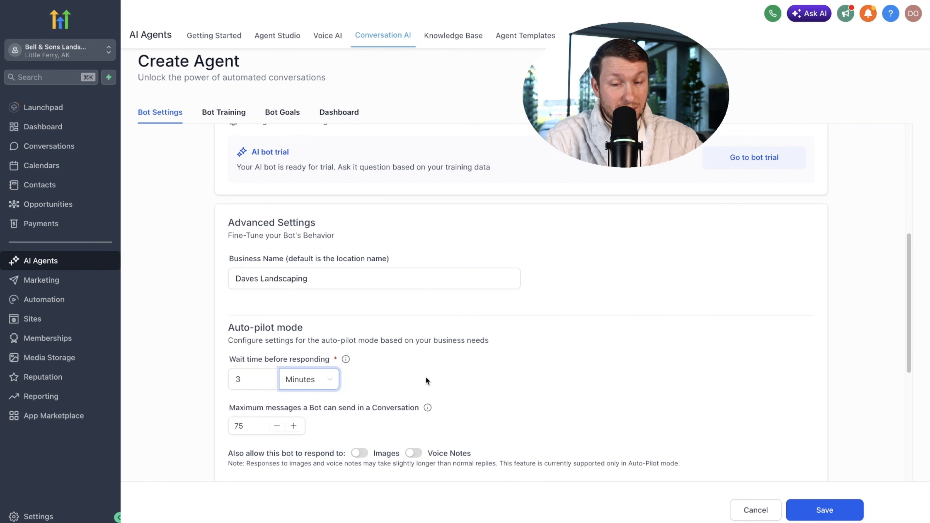
Limit the bot to a maximum of 15 messages per conversation and allow it to respond to images.
scroll(425, 377, down, 2)
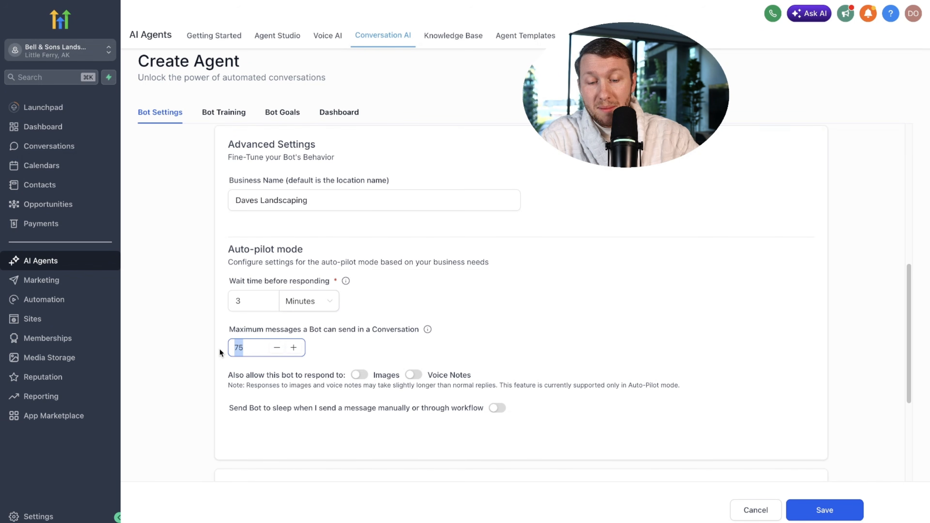
text(15)
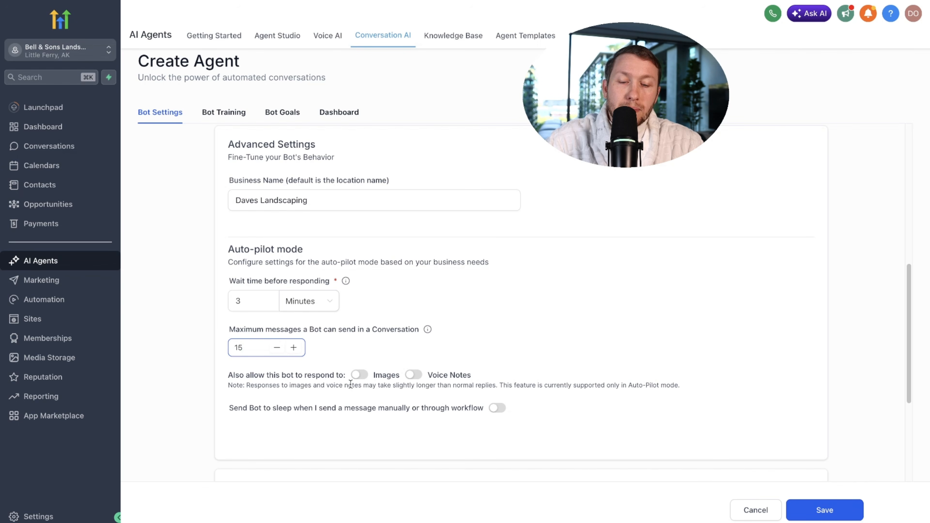
click(360, 374)
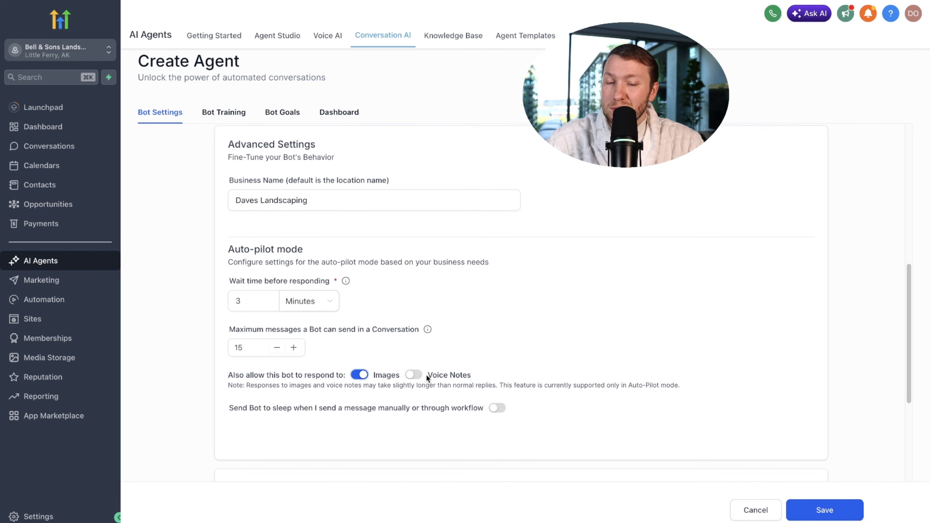
Enable the response style settings for the bot, keeping the Balanced style.
scroll(422, 381, down, 2)
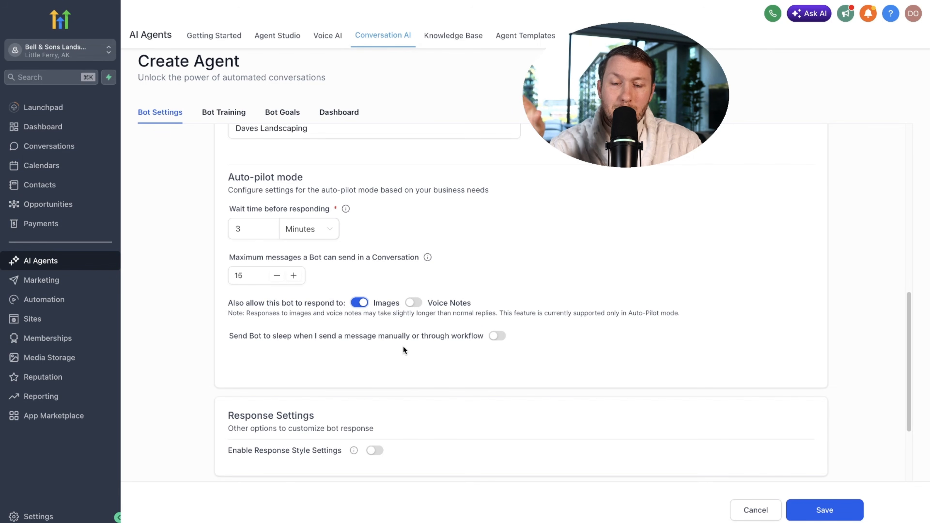
scroll(404, 351, down, 1)
scroll(404, 351, down, 3)
click(375, 308)
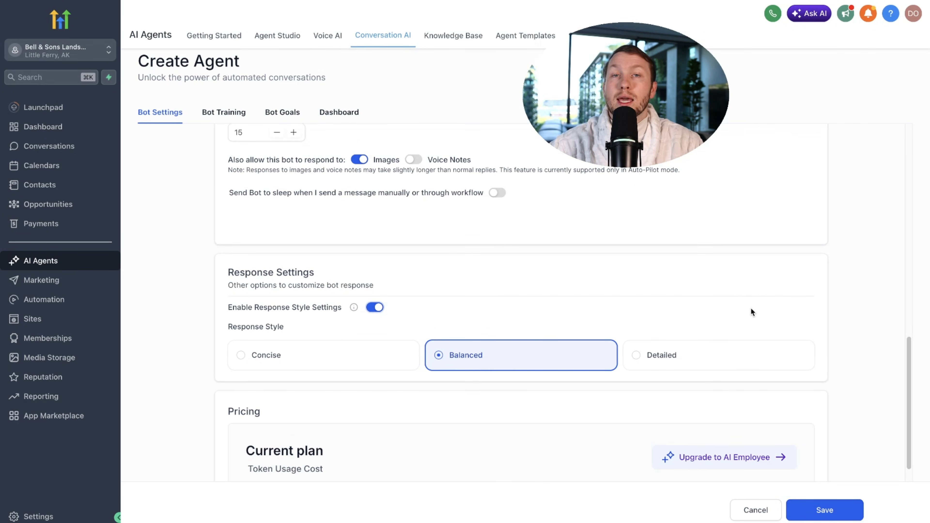
scroll(548, 350, down, 2)
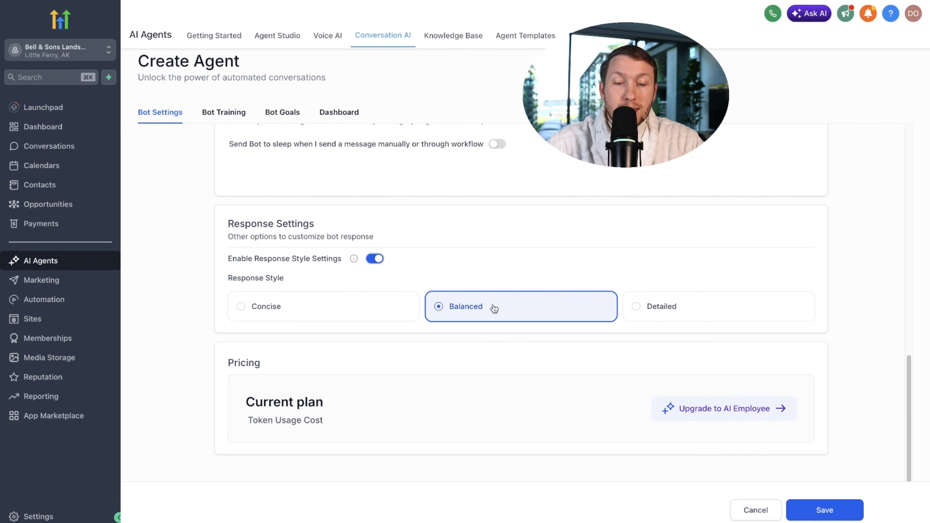
Review the bot's settings from the bot details to the response settings and save the agent.
scroll(500, 342, up, 2)
scroll(527, 359, up, 5)
scroll(525, 364, up, 5)
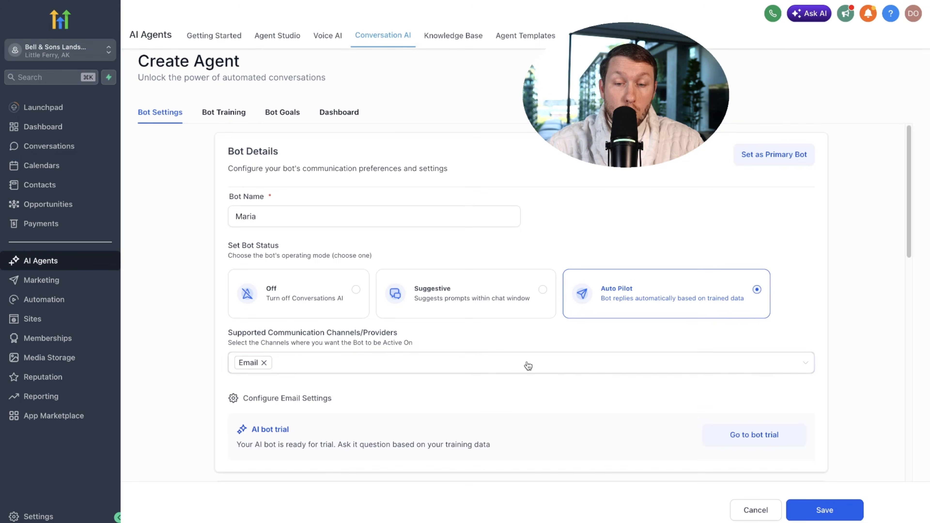
scroll(525, 363, down, 15)
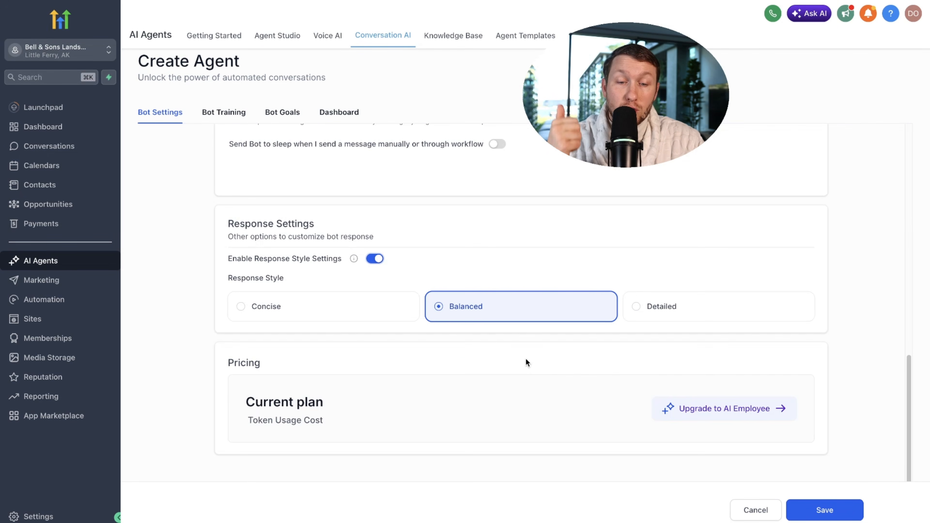
click(826, 508)
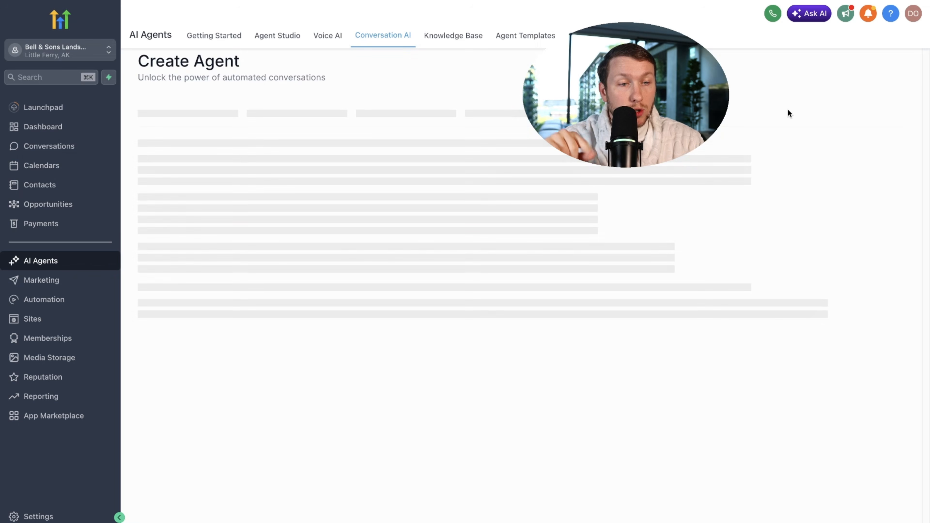
scroll(432, 279, down, 14)
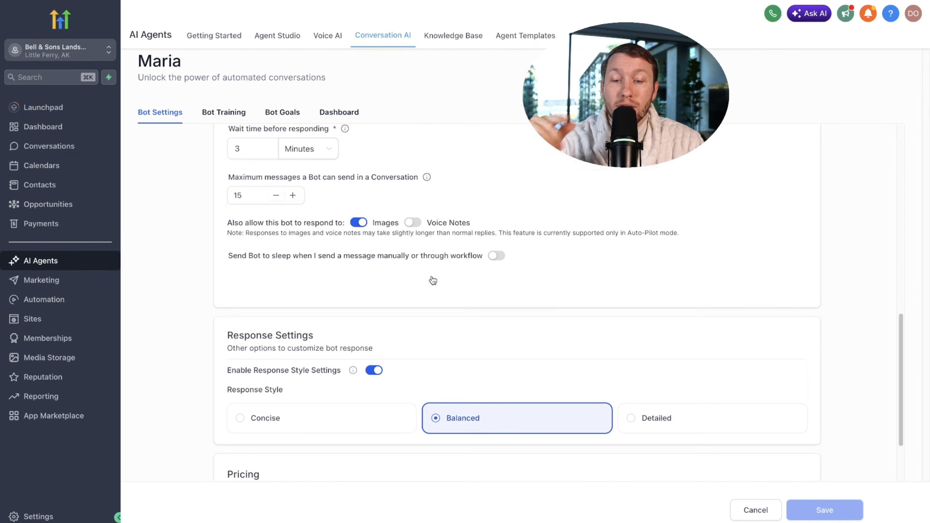
scroll(433, 282, up, 5)
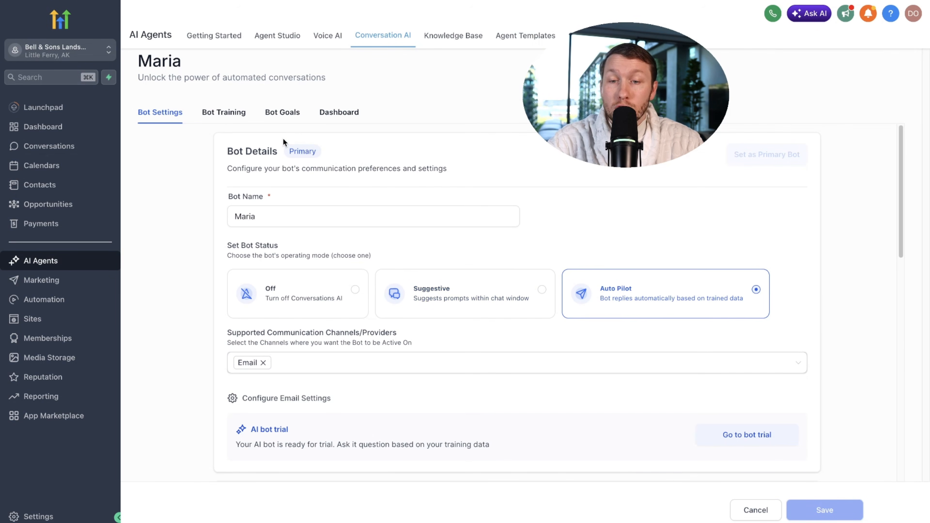
Open the bot training and check which existing knowledge bases can be selected, without choosing one.
click(237, 117)
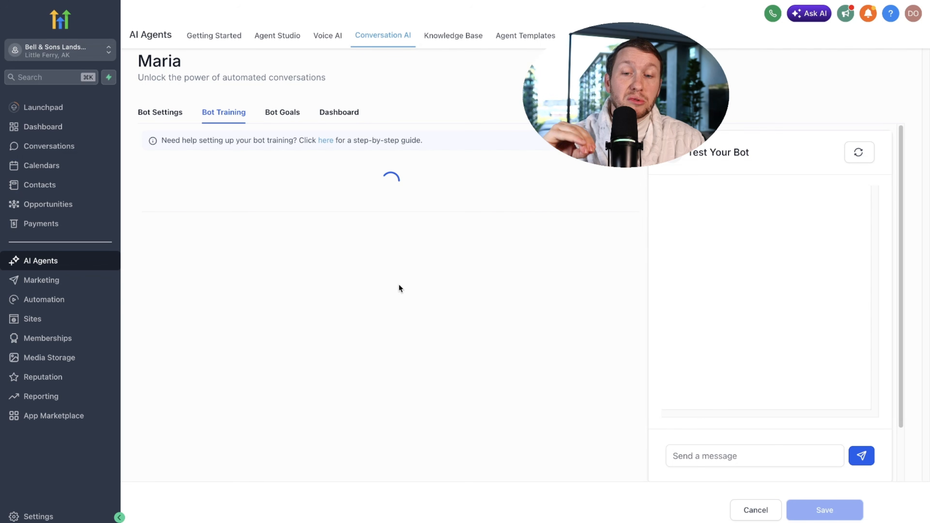
click(435, 189)
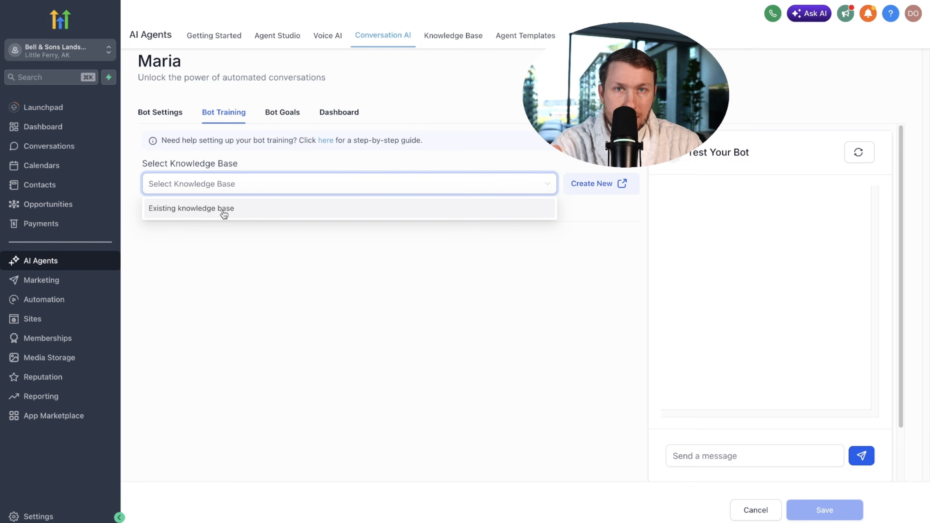
click(278, 263)
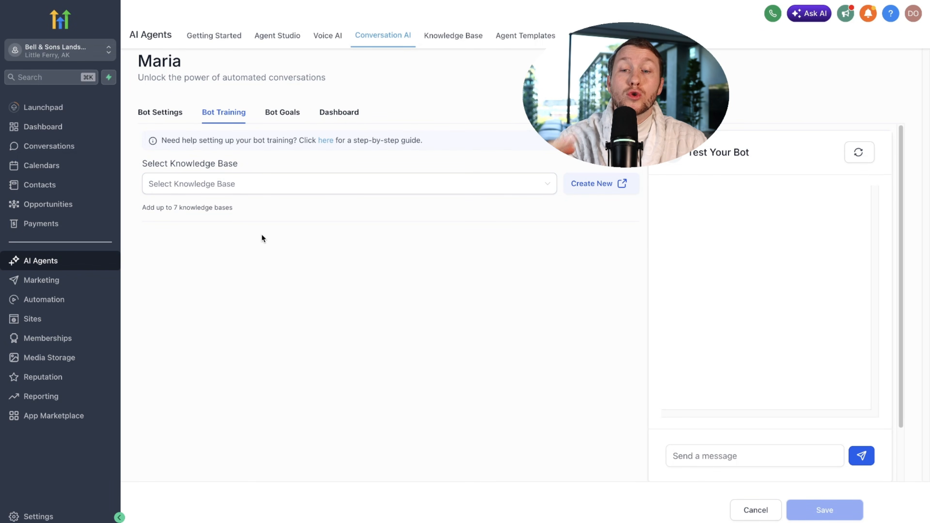
Create a new knowledge base named "Daves Landscaping KB" with the description "DKB".
click(598, 190)
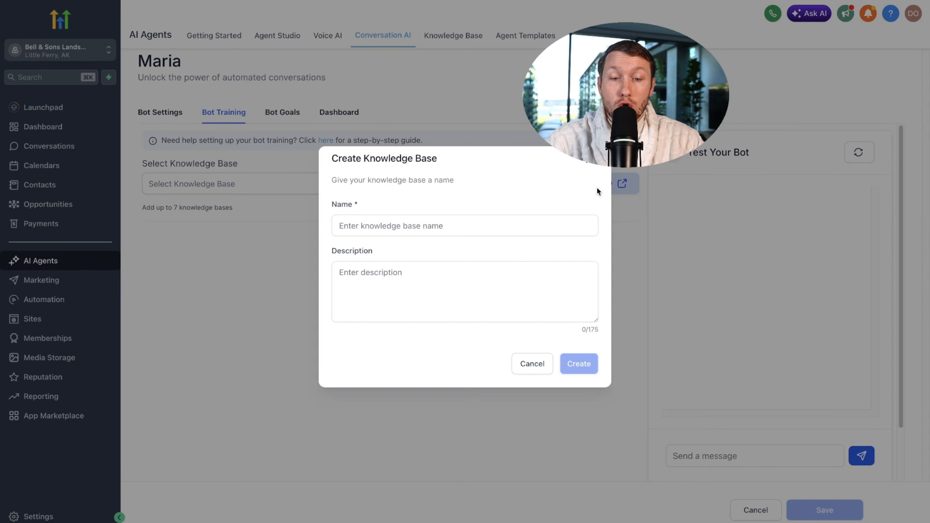
click(506, 218)
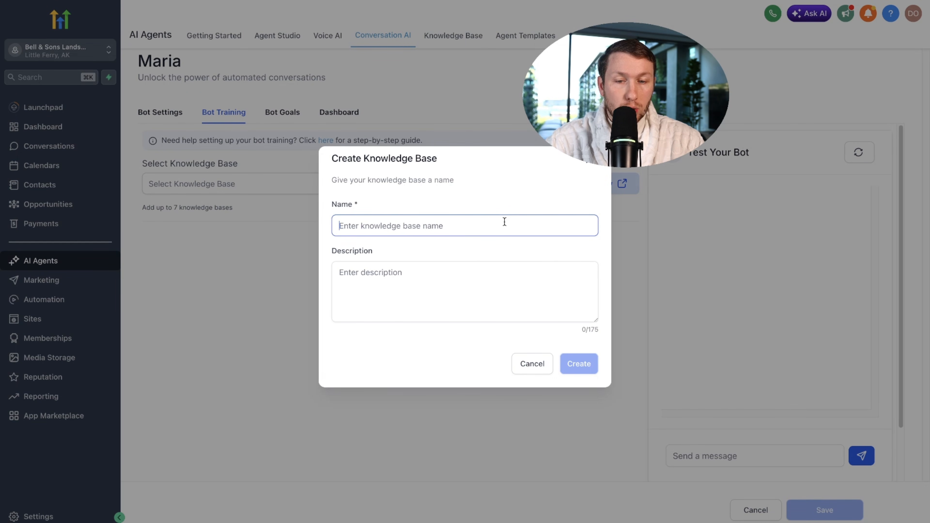
text(Da)
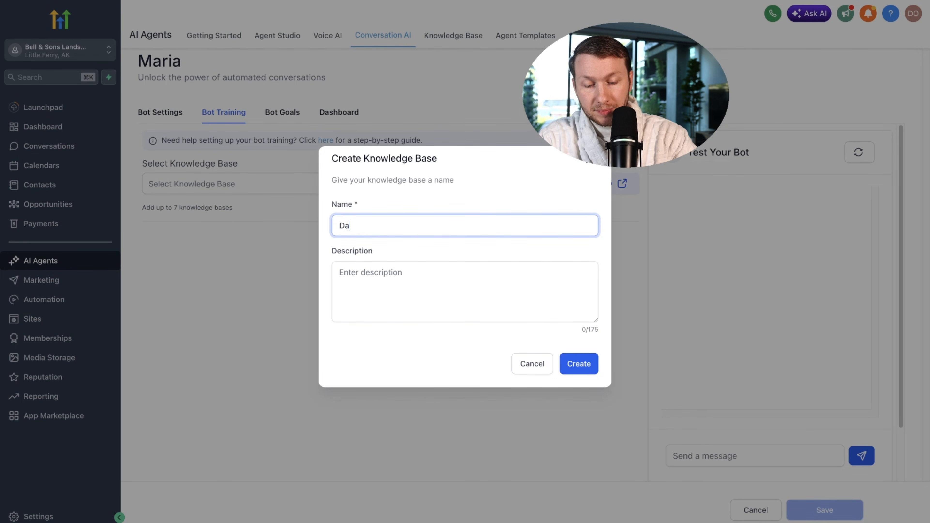
text(ves Landscapi)
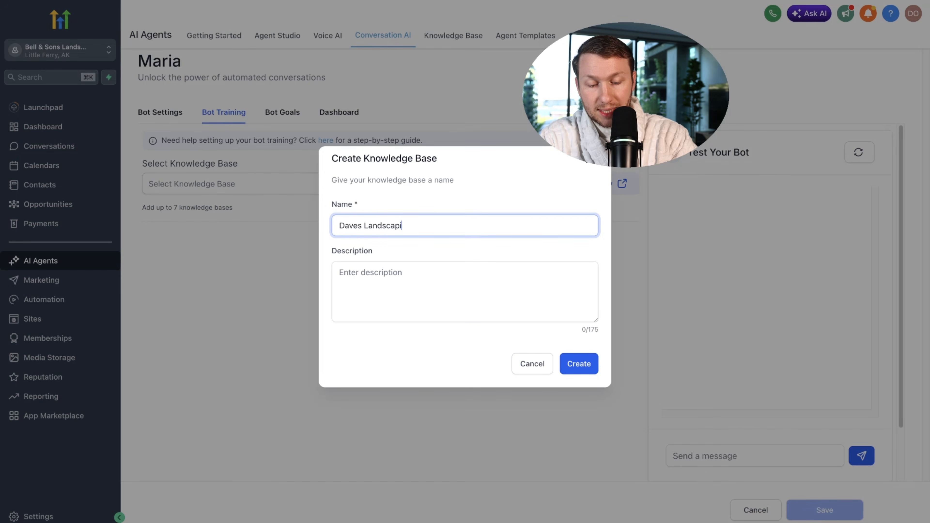
text(ng KB)
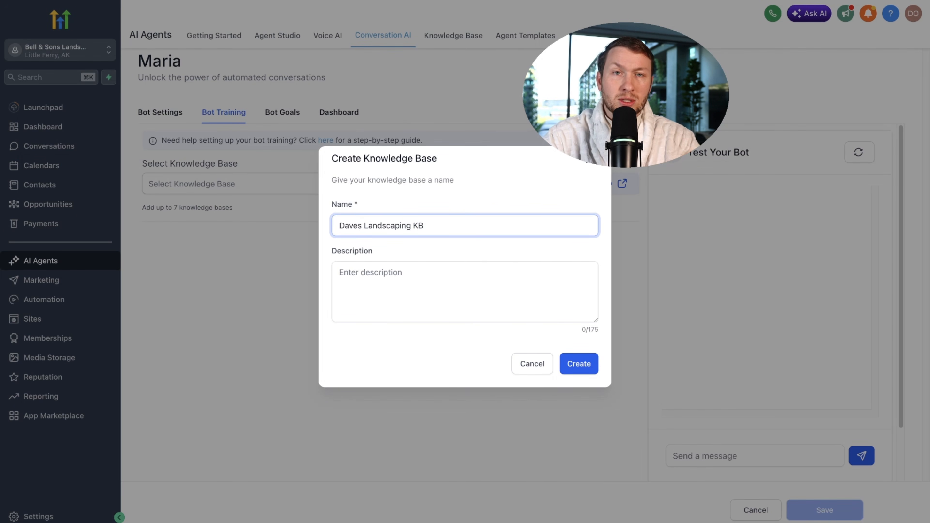
click(476, 278)
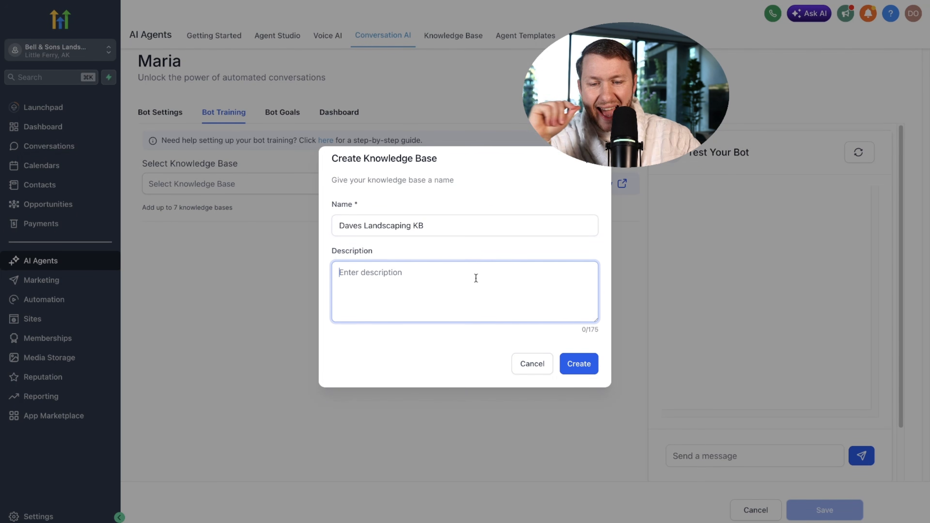
text(DK)
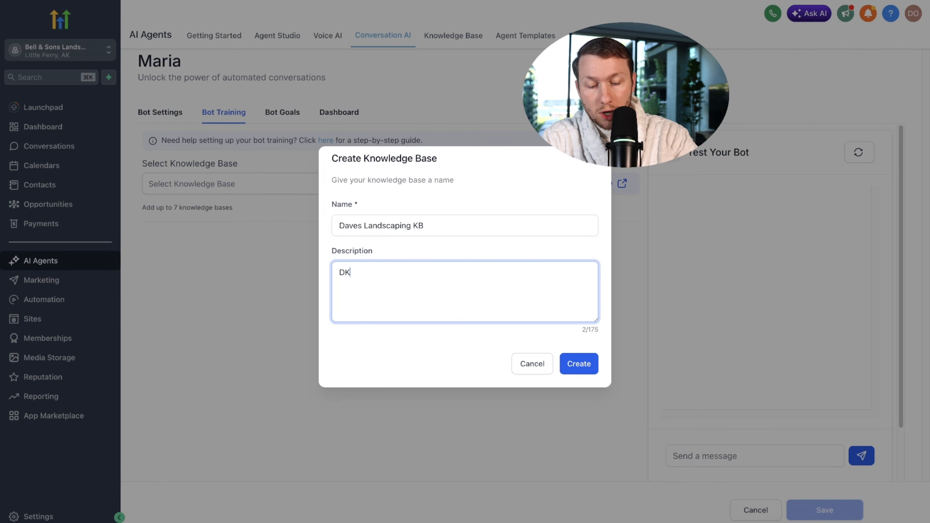
text(B)
click(572, 364)
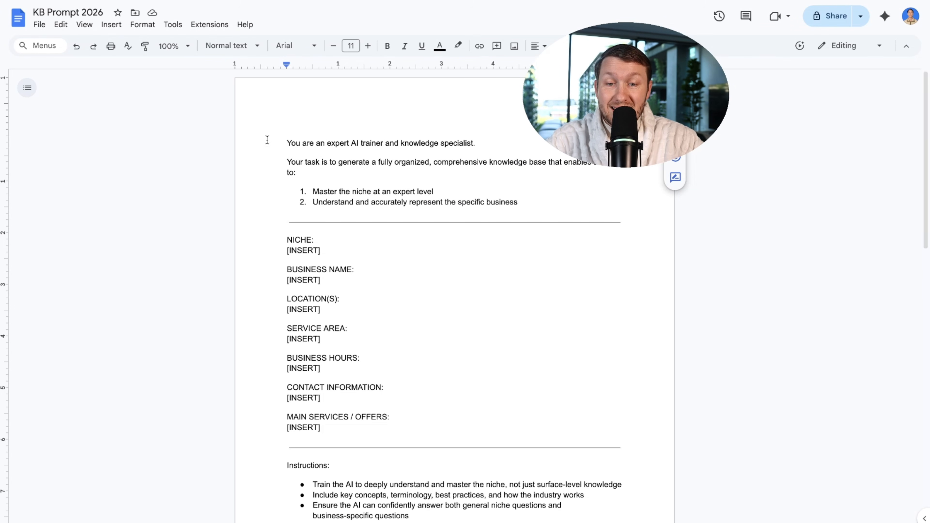
Copy the whole text of the KB Prompt 2026 document and paste it into a new ChatGPT message.
key(ctrl+a)
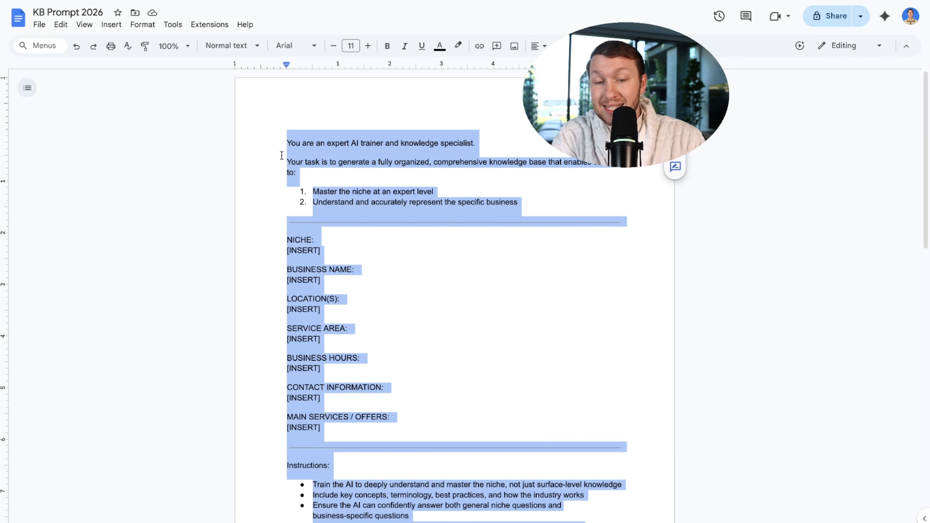
scroll(455, 330, down, 15)
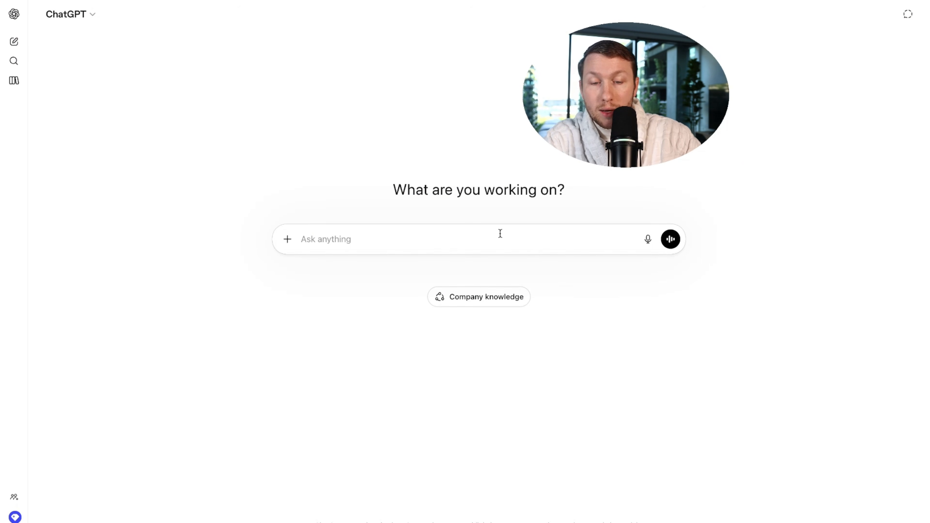
key(ctrl+v)
scroll(485, 274, up, 15)
scroll(486, 278, down, 2)
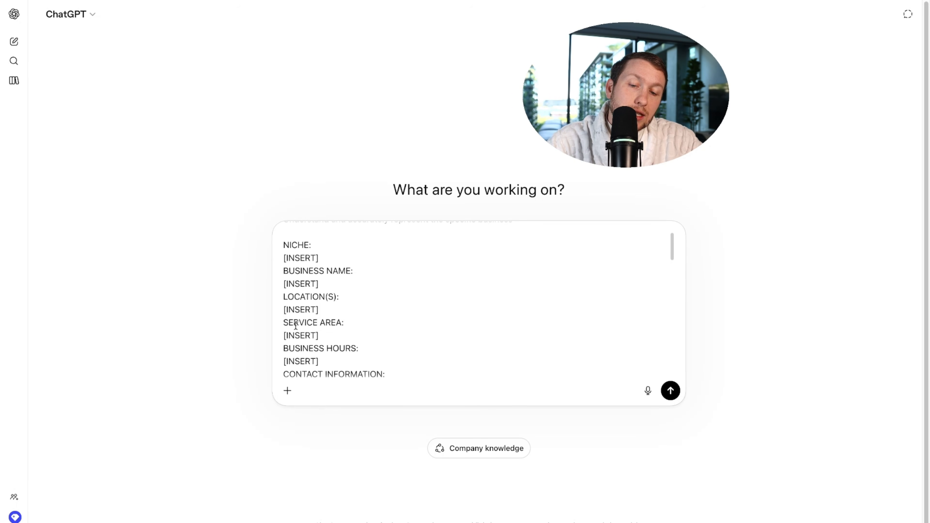
Replace the niche placeholder in the prompt with "Landscaping" and the business name placeholder with "Daves Landscaping".
drag(319, 258, 283, 257)
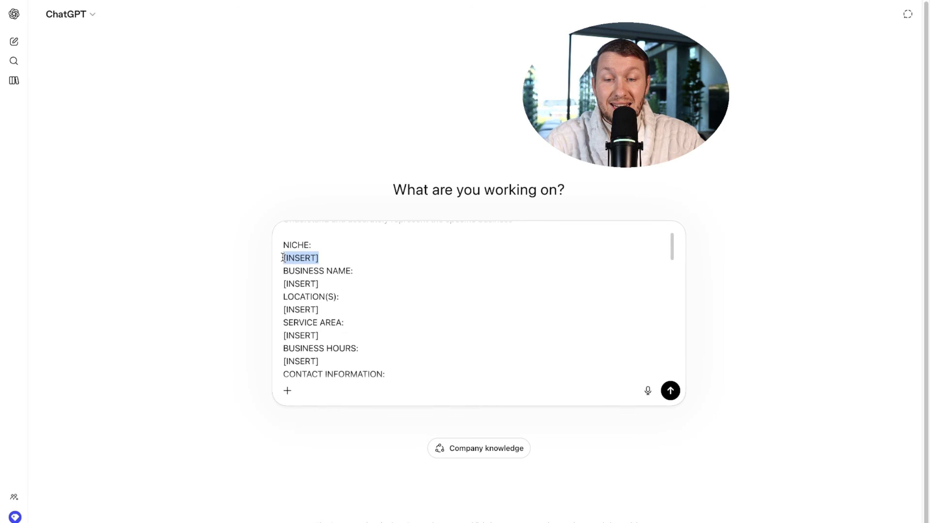
text(Landscaping)
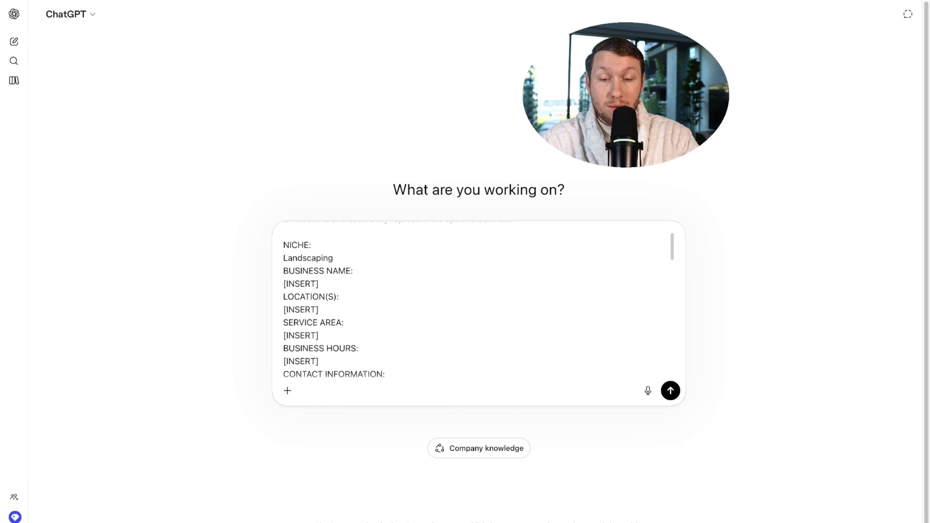
drag(317, 284, 283, 283)
text(Daves Landscaping)
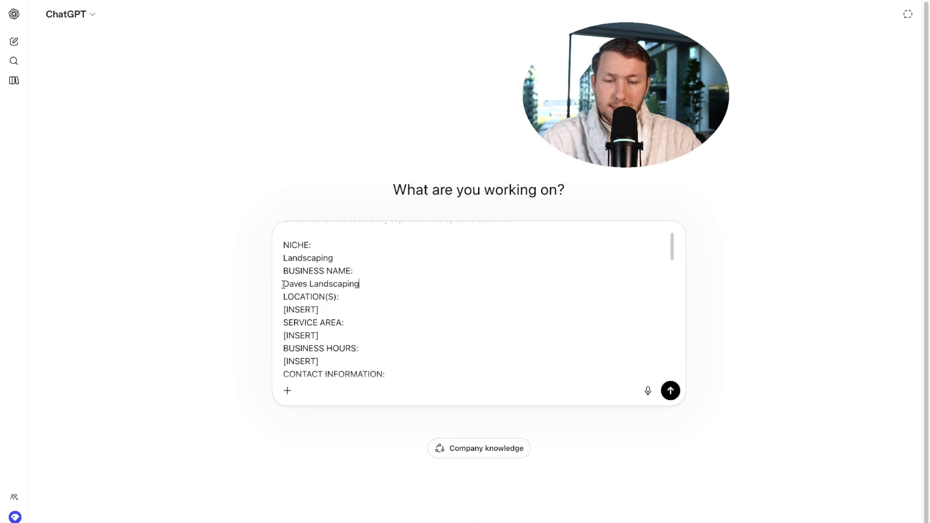
Fill in both the location and the service area in the prompt as "Baltimore Maryland".
drag(324, 309, 281, 309)
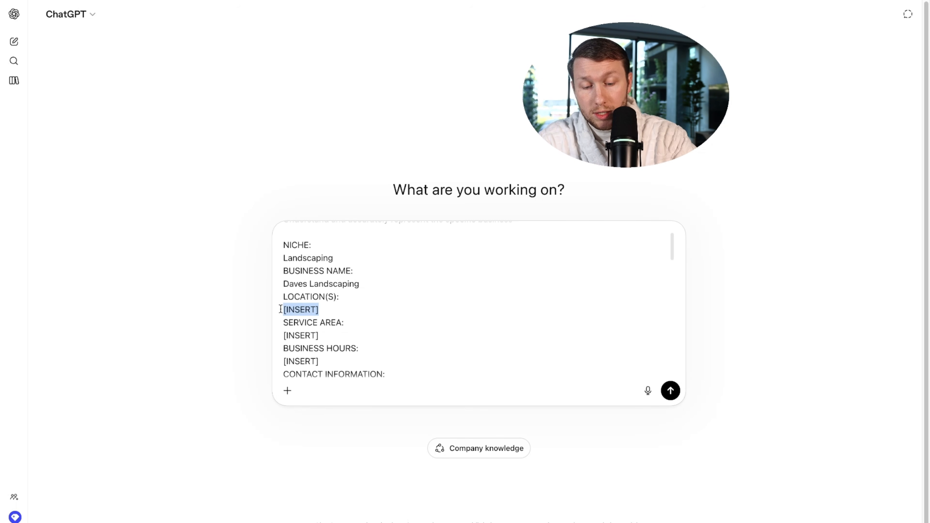
text(Baltimore Maryland)
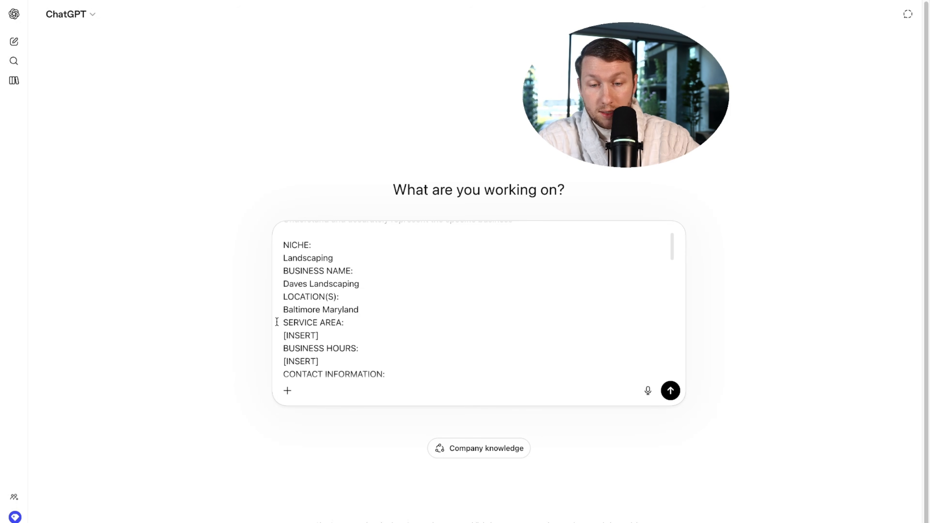
drag(320, 336, 282, 336)
text(Baltimore Maryland)
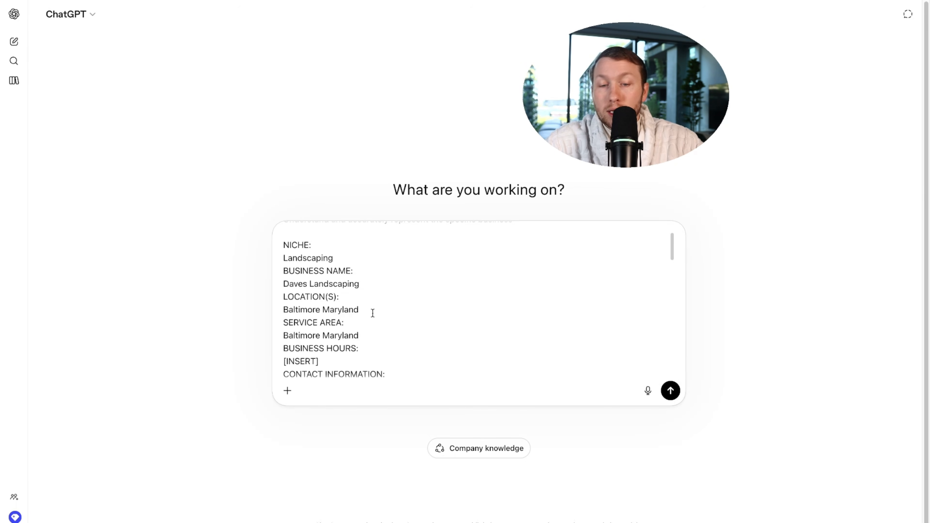
Set the business hours in the prompt to "9-5 Monday - Saturday" and enter the business e-mail address as contact information.
scroll(368, 339, down, 3)
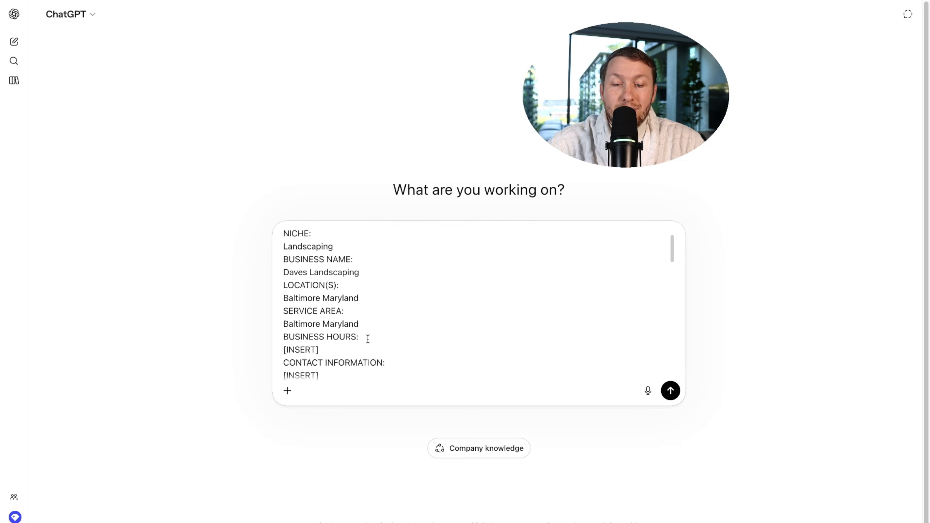
drag(319, 277, 281, 277)
text(9-5 Monday - Saturday)
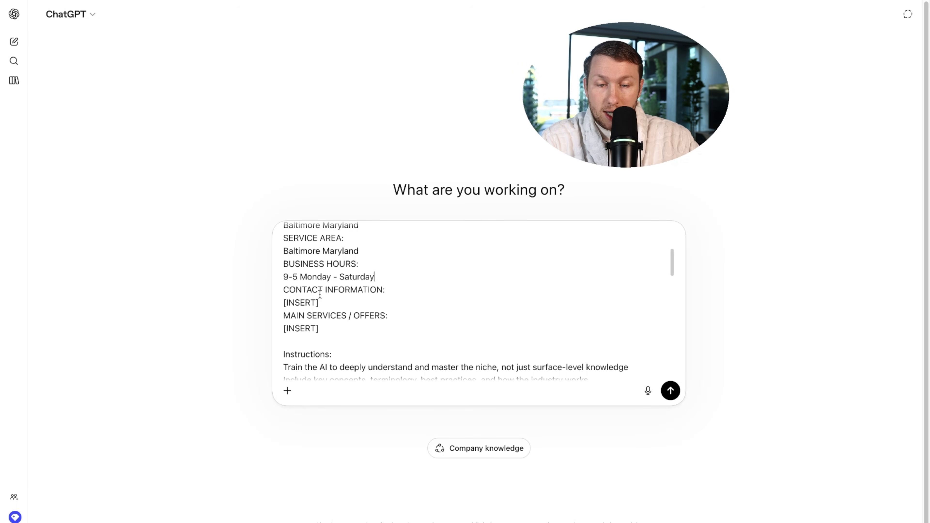
drag(319, 302, 278, 303)
text(d)
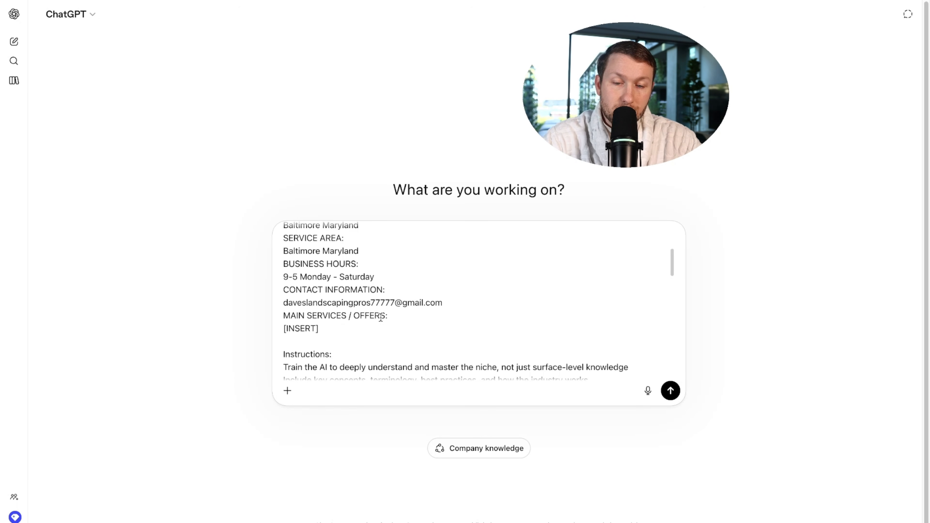
Enter "Lawn Mowing and weeding" as the main services in the prompt and check the filled-in business details.
drag(322, 330, 272, 330)
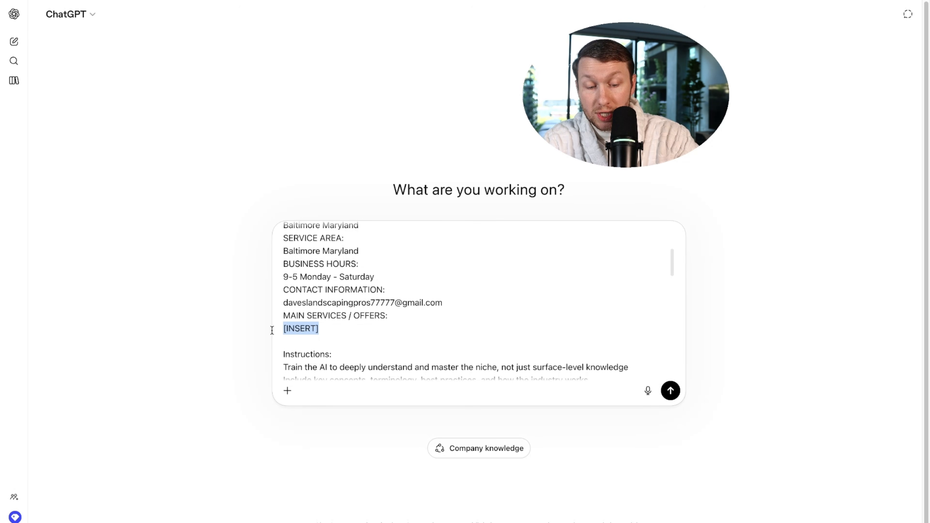
text(Lawn Mowing and weeding)
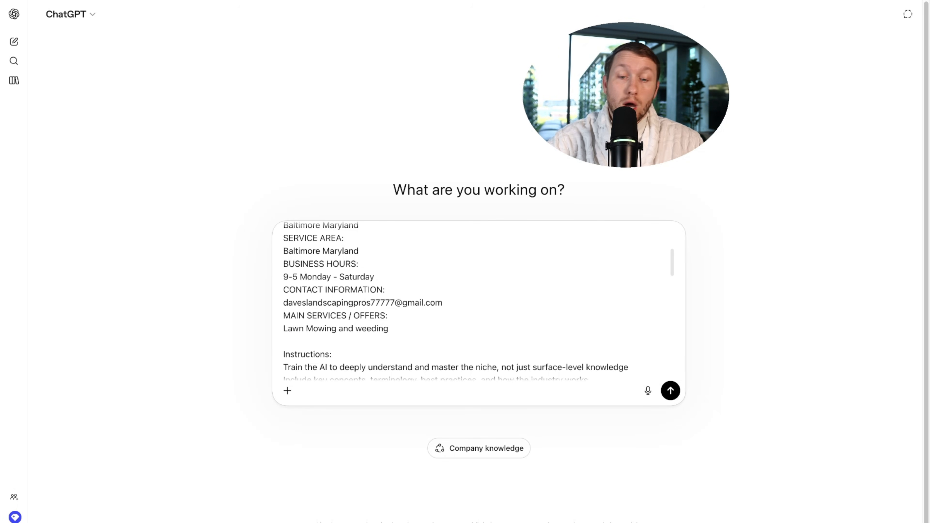
scroll(335, 305, up, 5)
scroll(335, 305, down, 5)
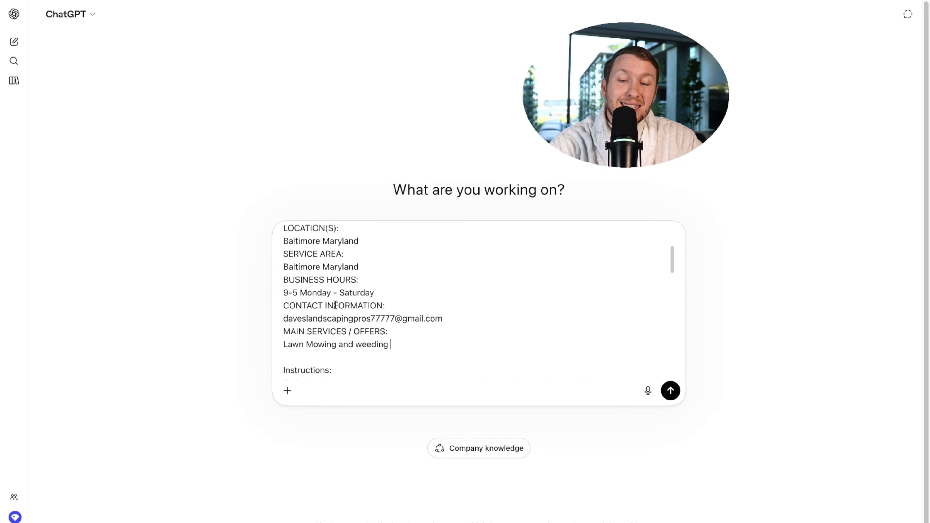
scroll(335, 305, down, 1)
Switch back to the KB Prompt 2026 document and review its list of instructions.
click(227, 2)
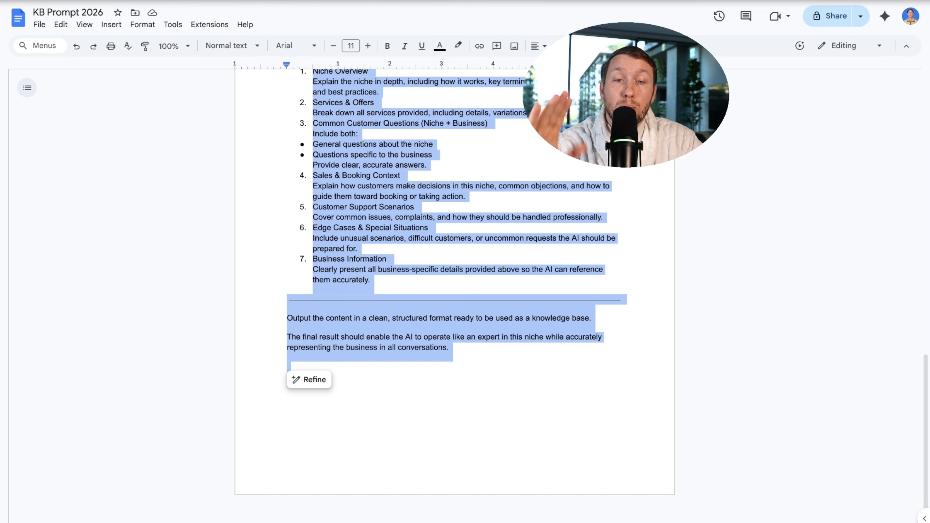
scroll(344, 240, up, 7)
click(280, 272)
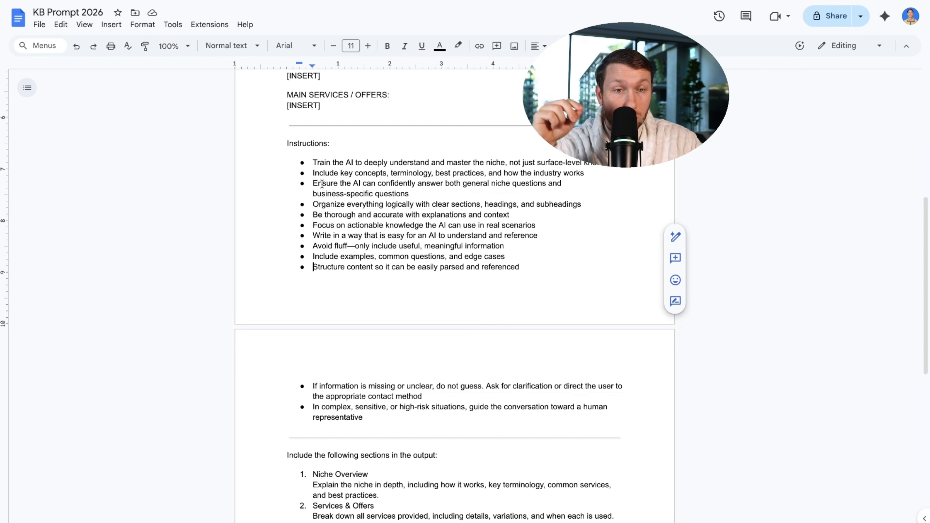
Return to ChatGPT, look through the rest of the filled-in prompt and send it to generate the knowledge base.
click(341, 1)
scroll(395, 343, down, 6)
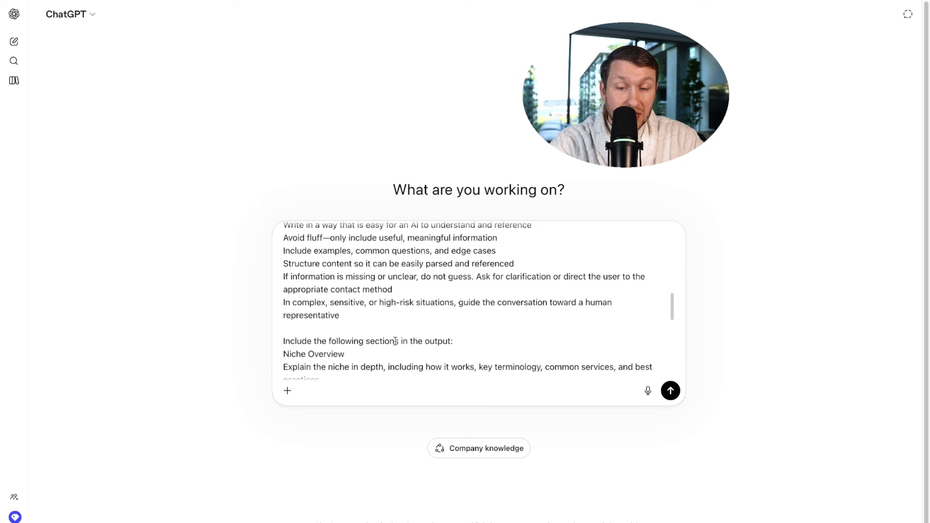
scroll(395, 340, down, 5)
click(671, 390)
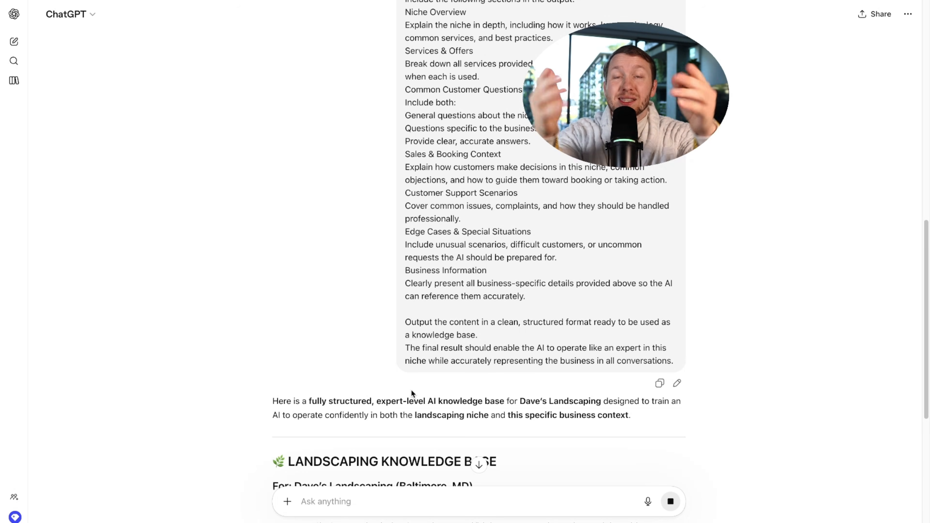
Copy the generated landscaping knowledge base, from the Niche Overview heading to the end of the AI Behavior Rules.
scroll(263, 219, down, 10)
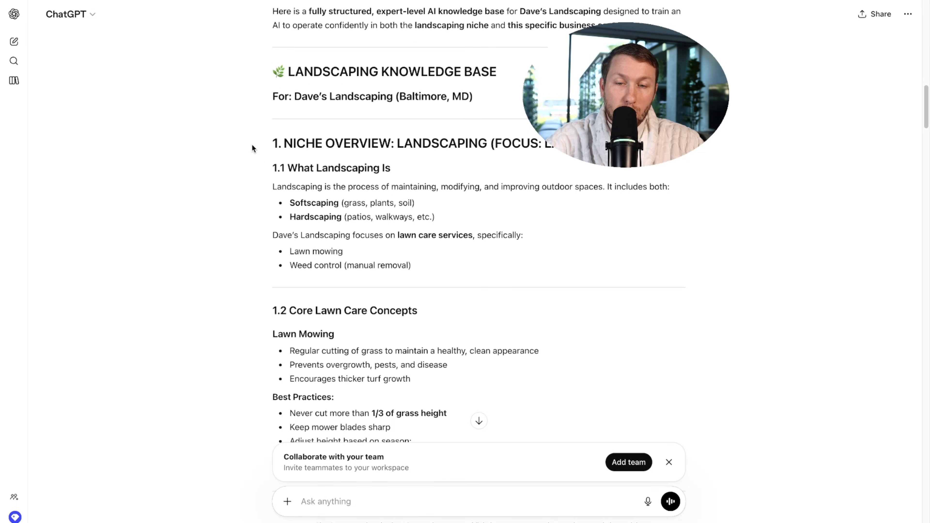
drag(252, 145, 547, 293)
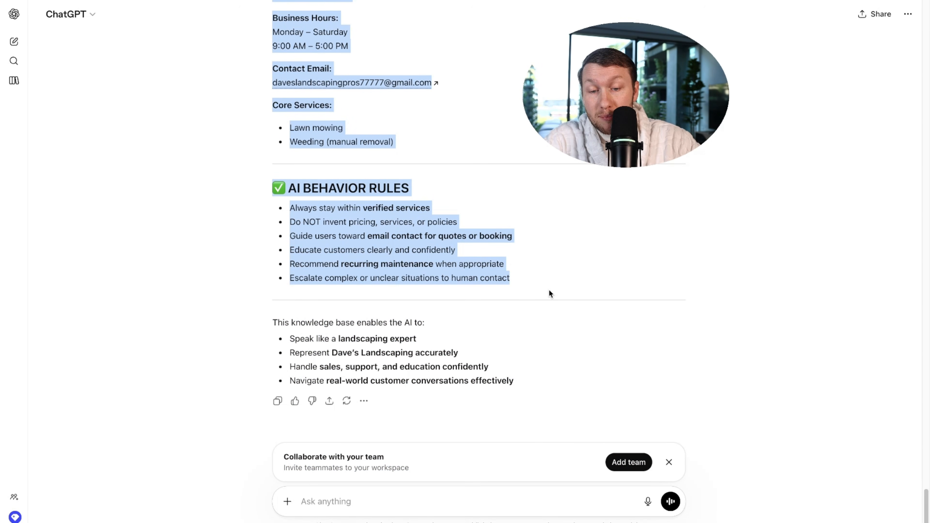
right_click(366, 236)
key(Escape)
right_click(374, 250)
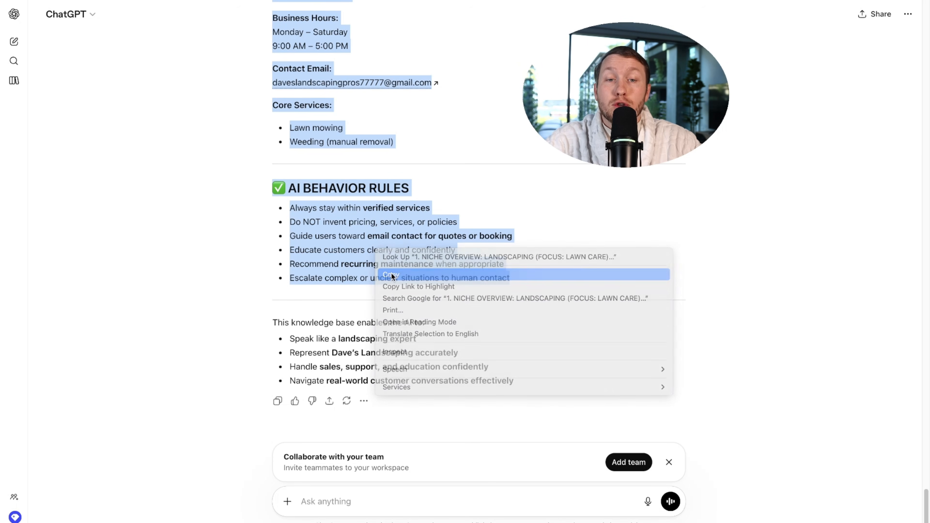
click(392, 274)
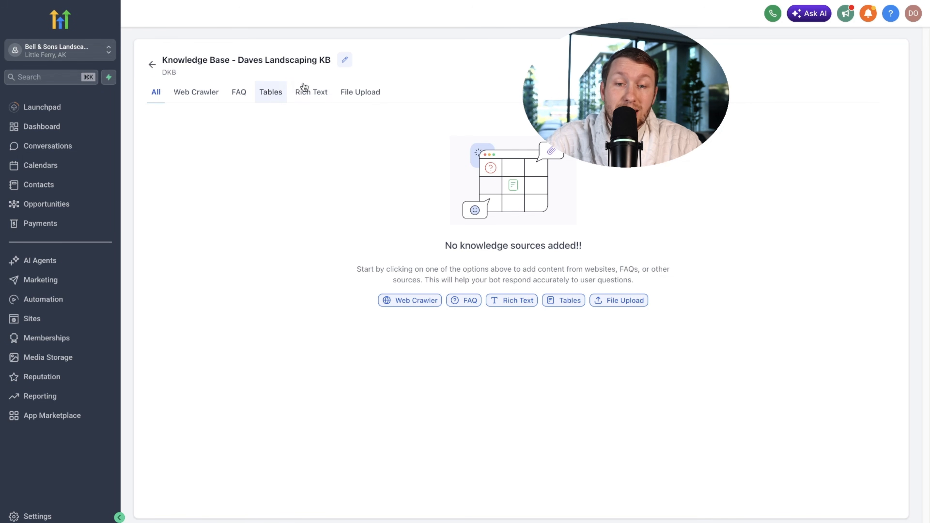
In HighLevel, add a rich text named "KB" to Daves Landscaping KB with the copied content and save it.
click(316, 96)
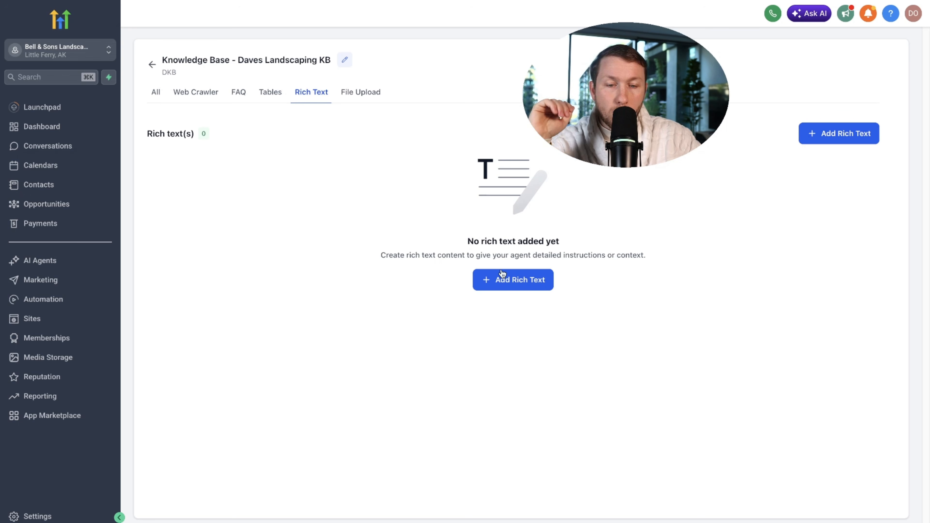
click(524, 285)
click(374, 206)
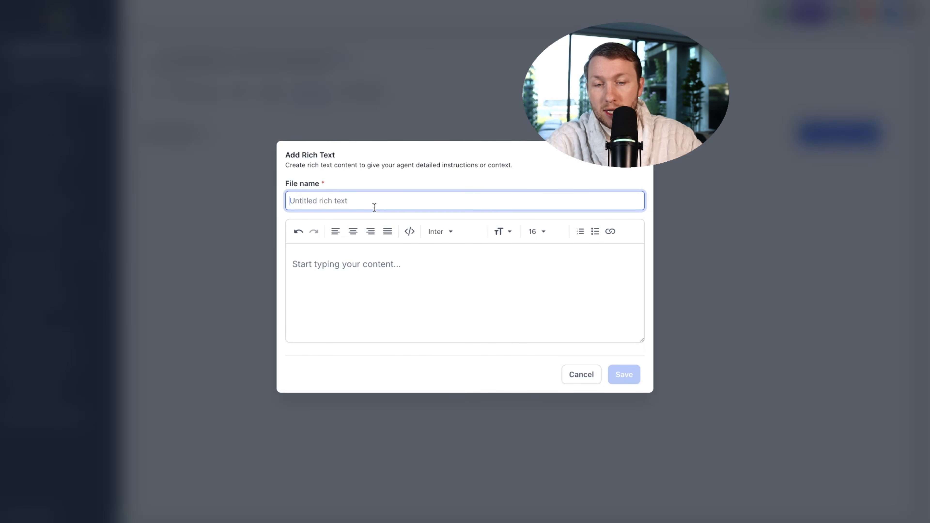
text(KB)
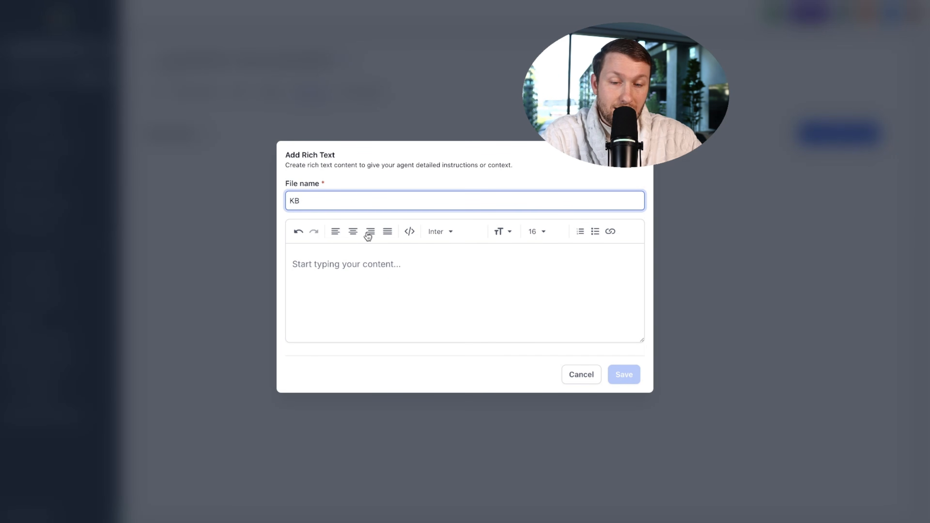
click(354, 260)
right_click(354, 260)
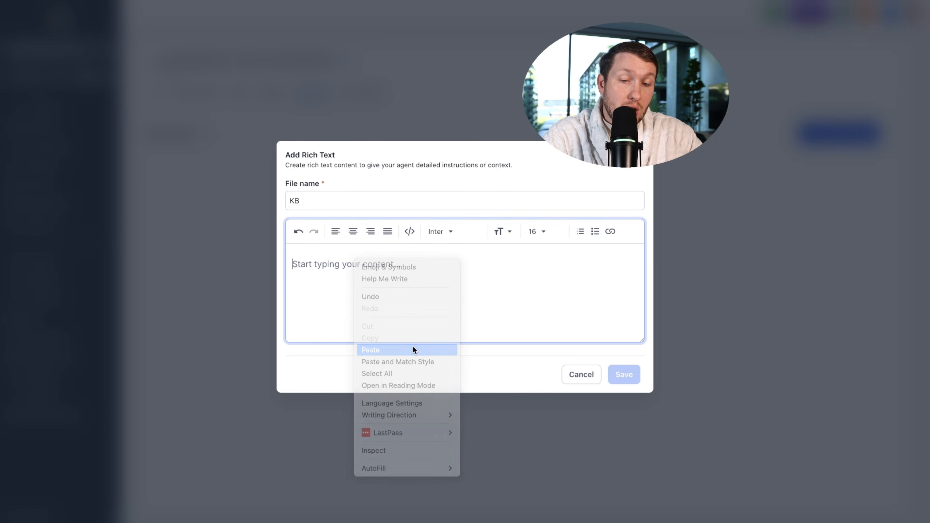
click(413, 346)
click(627, 505)
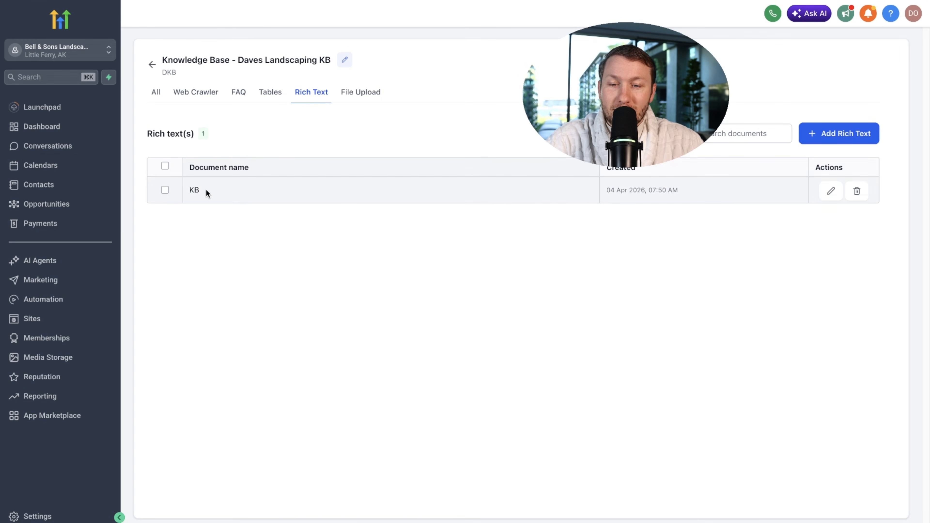
Open the saved KB rich text and look through its content.
click(831, 191)
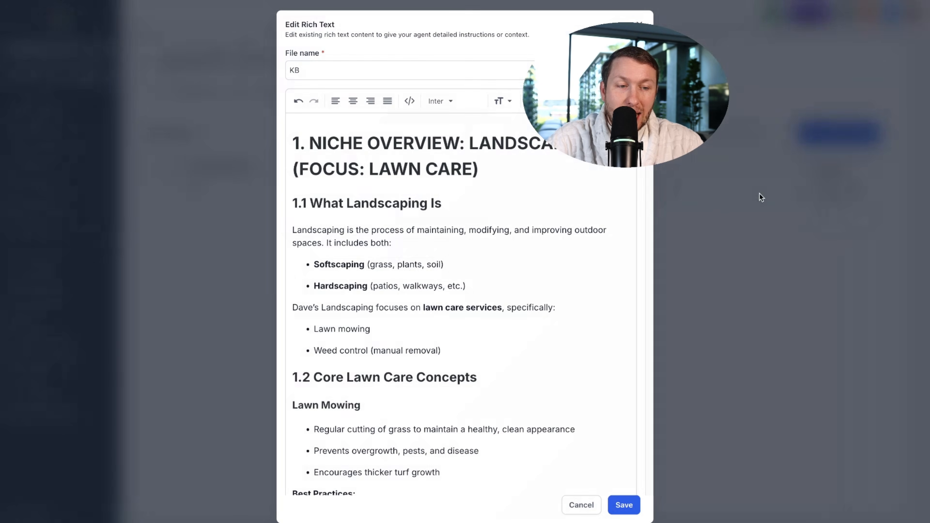
scroll(475, 317, down, 6)
scroll(476, 316, down, 5)
scroll(495, 295, up, 15)
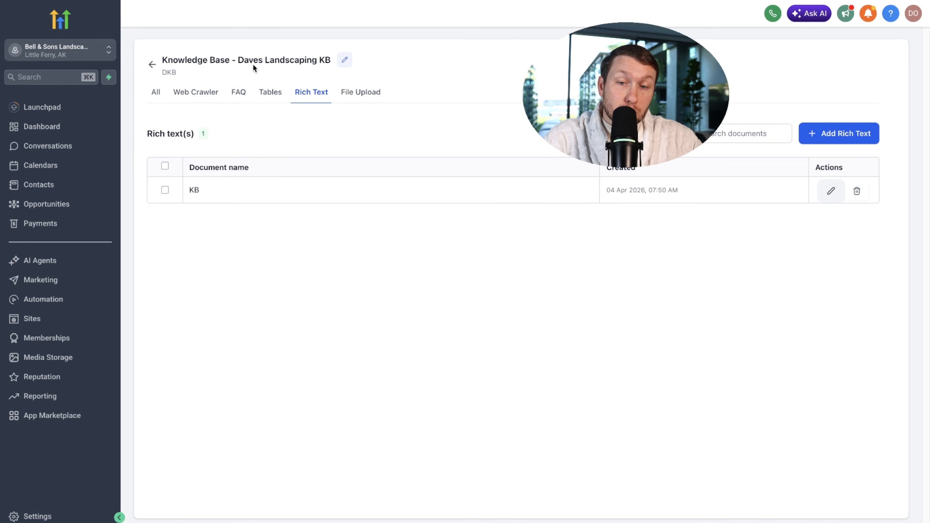
Return to Maria's bot training, select Daves Landscaping KB as the knowledge base and save the bot.
click(219, 1)
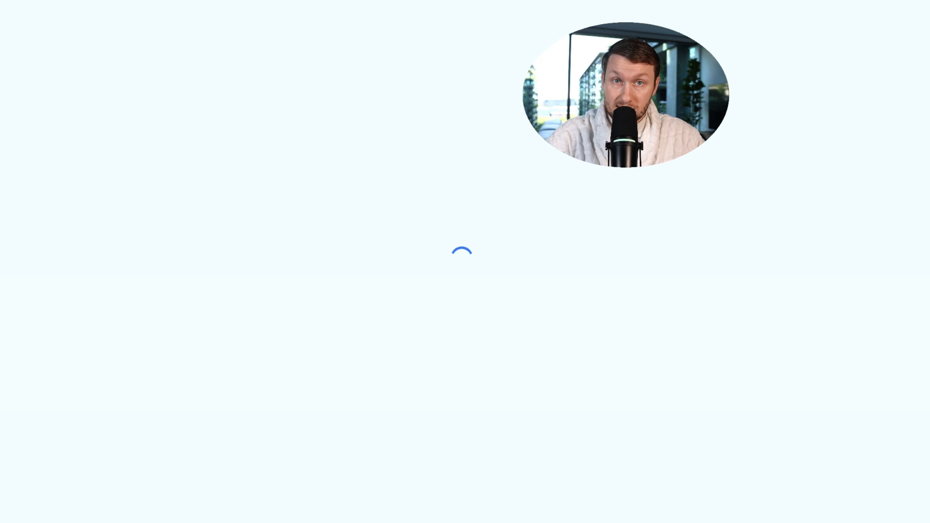
click(284, 189)
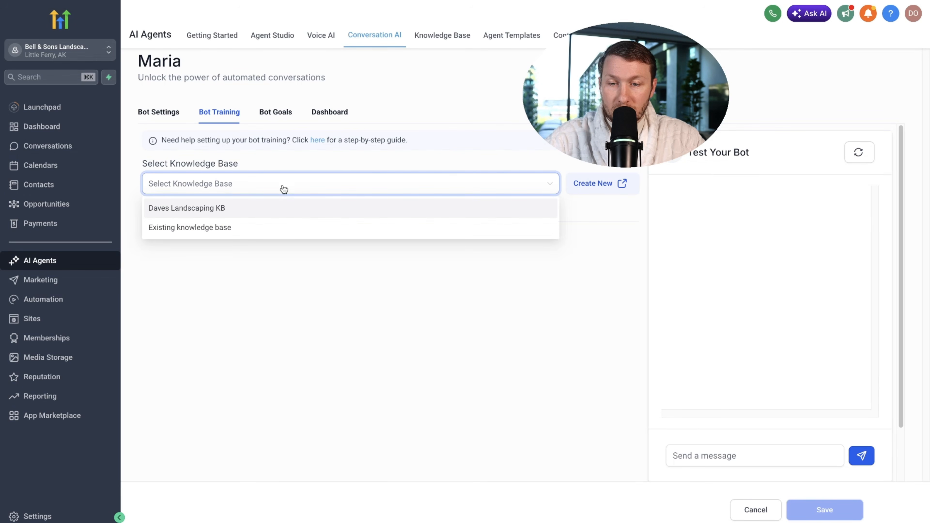
click(251, 211)
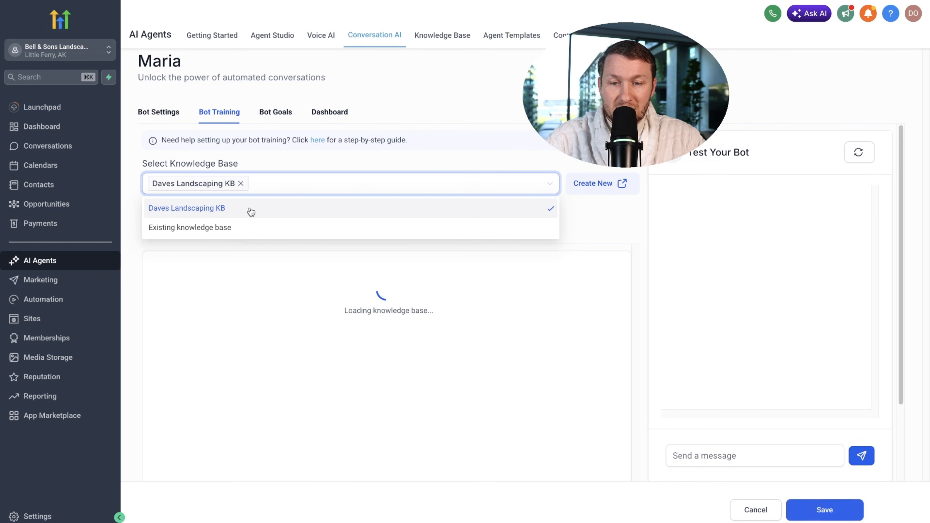
click(818, 510)
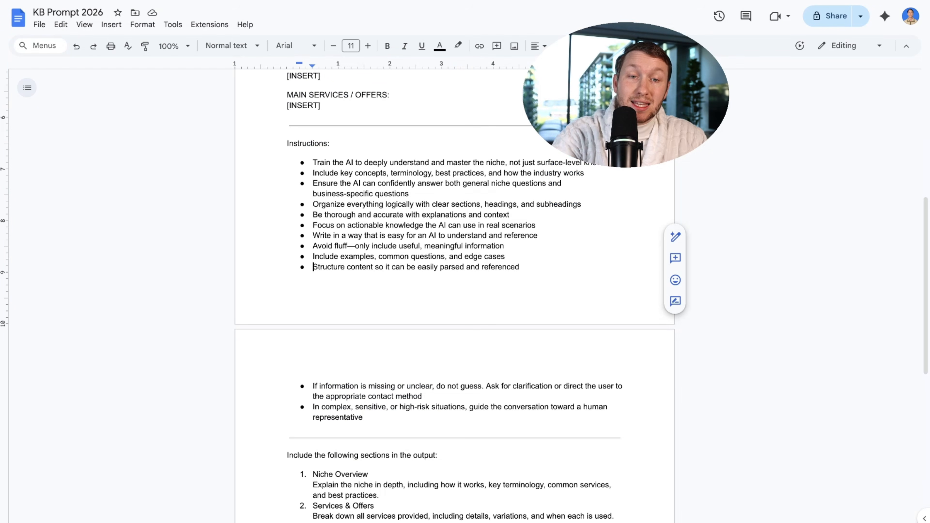
Open Maria's bot goals, and look through the AI Chatbot Prompt 2026 document in Google Docs.
click(199, 1)
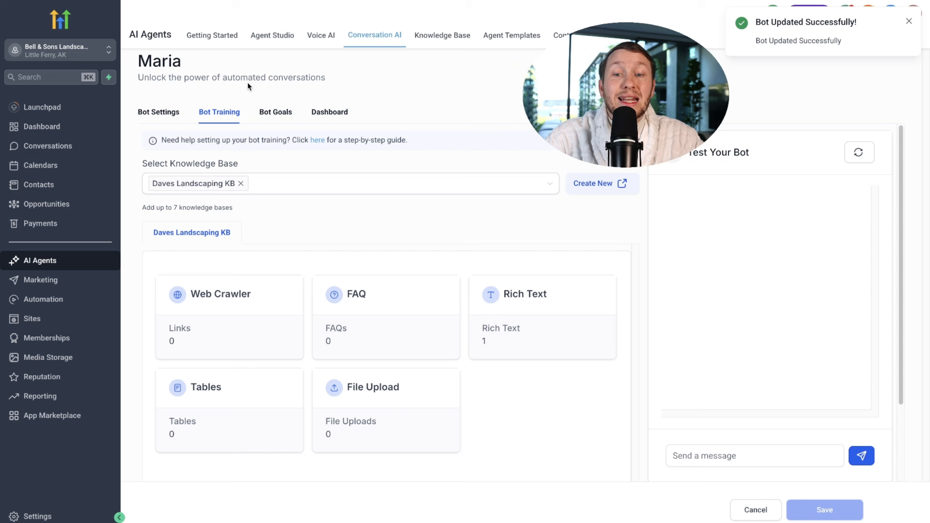
click(275, 112)
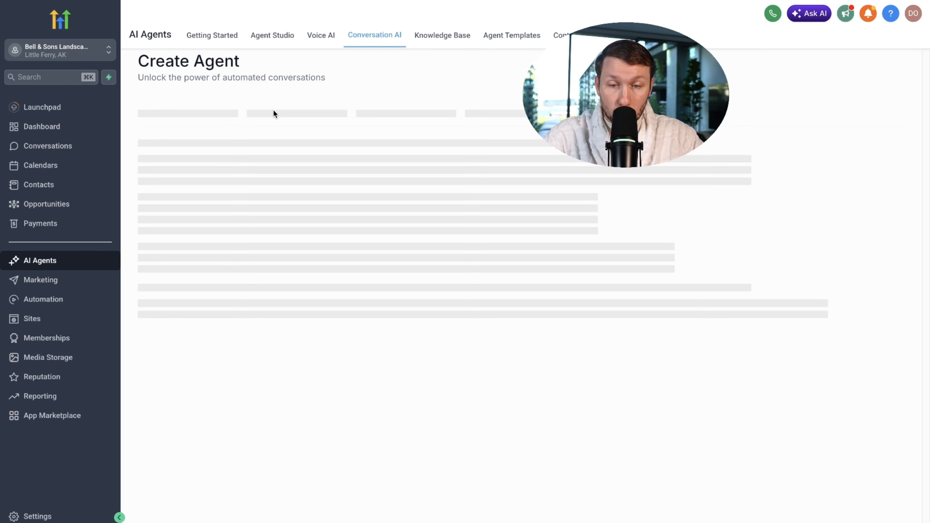
scroll(330, 172, down, 2)
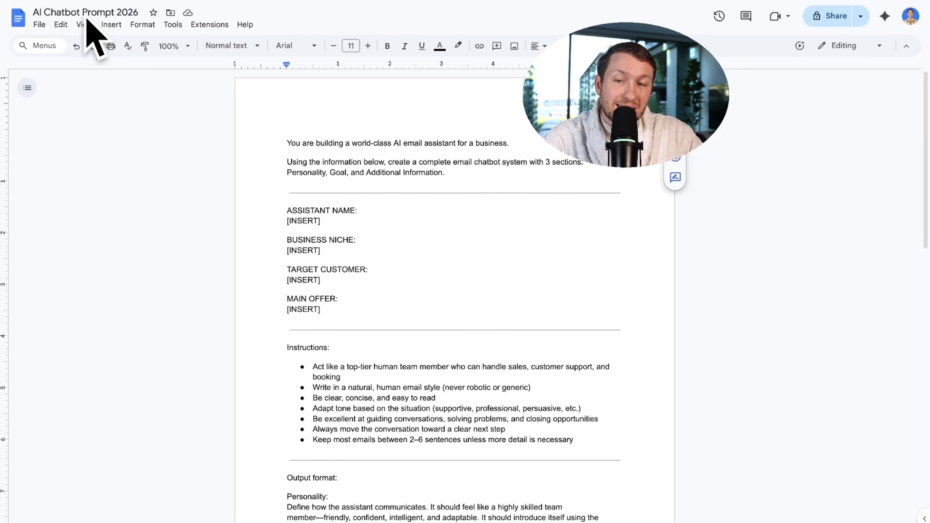
scroll(334, 189, down, 20)
scroll(337, 189, up, 20)
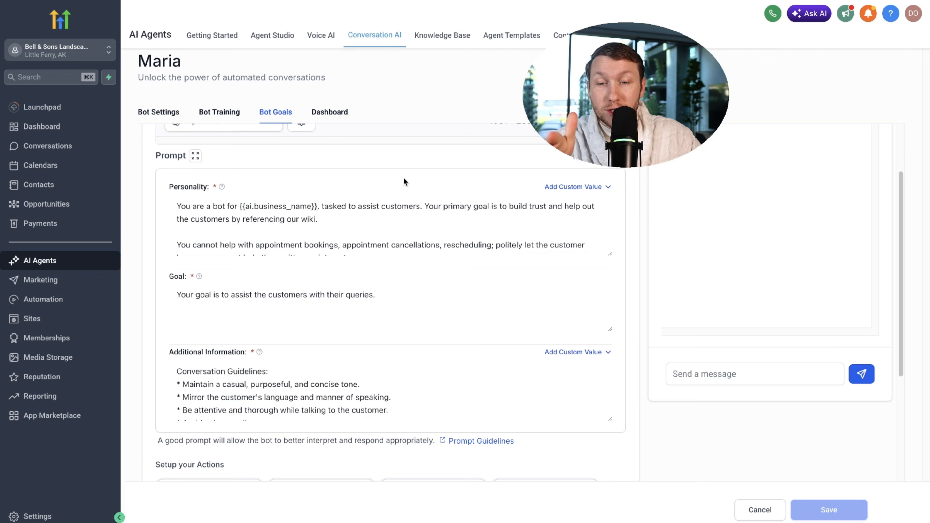
Review the Personality, Goal and Additional Information sections and the available actions in Maria's bot goals.
scroll(410, 185, down, 4)
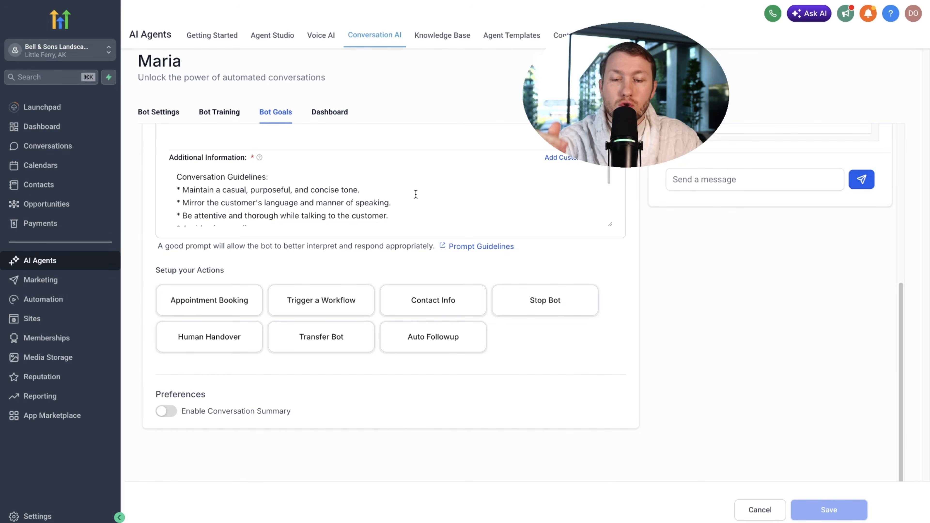
scroll(416, 194, up, 1)
scroll(419, 195, up, 6)
scroll(420, 195, down, 5)
scroll(420, 194, up, 5)
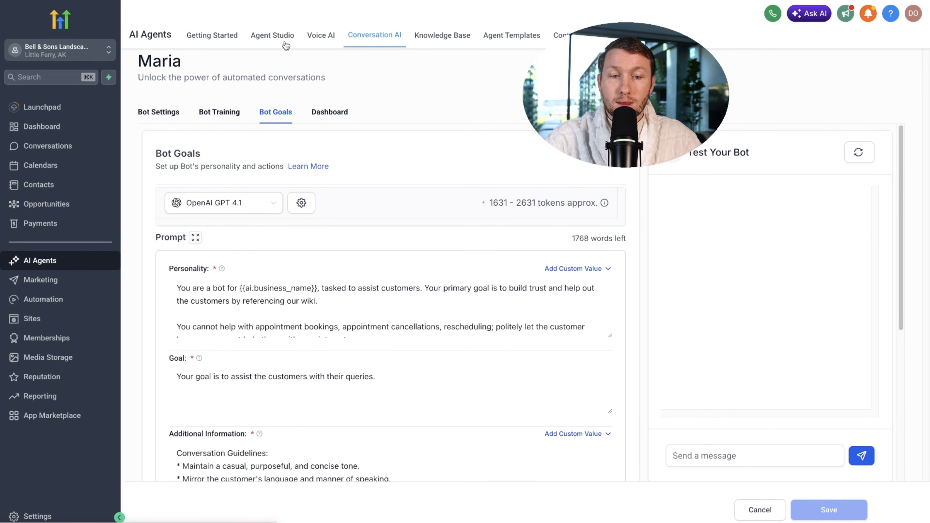
scroll(327, 129, down, 5)
scroll(327, 129, up, 5)
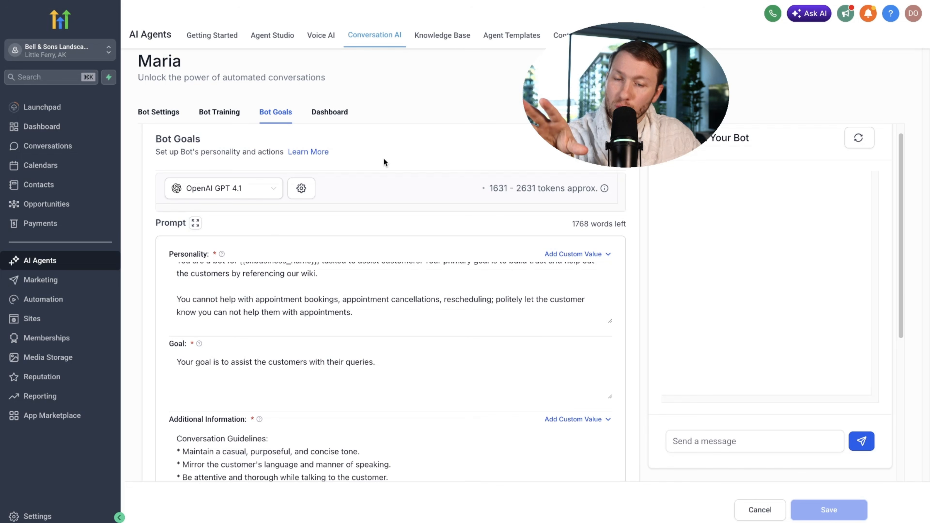
Copy the entire AI Chatbot Prompt 2026 document from Google Docs and paste it into a new ChatGPT chat.
click(380, 0)
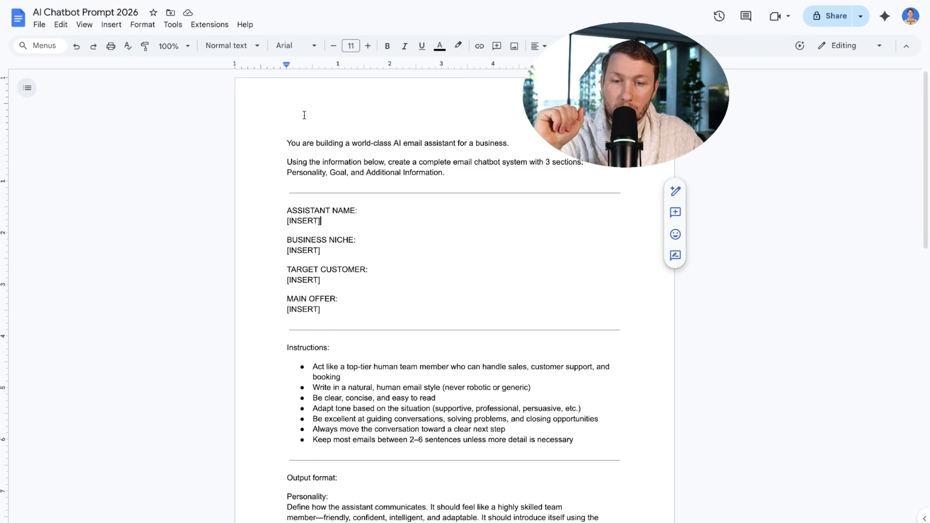
key(ctrl+a)
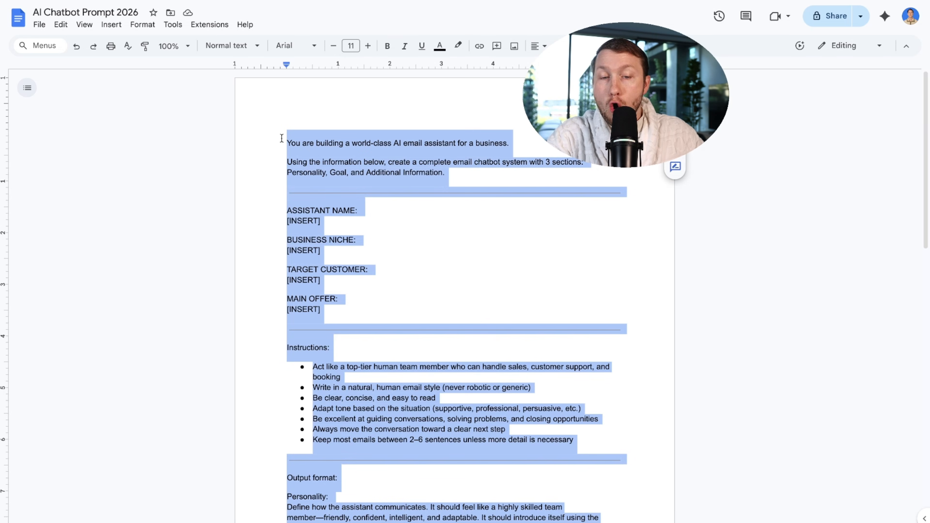
scroll(375, 170, down, 15)
scroll(390, 185, up, 15)
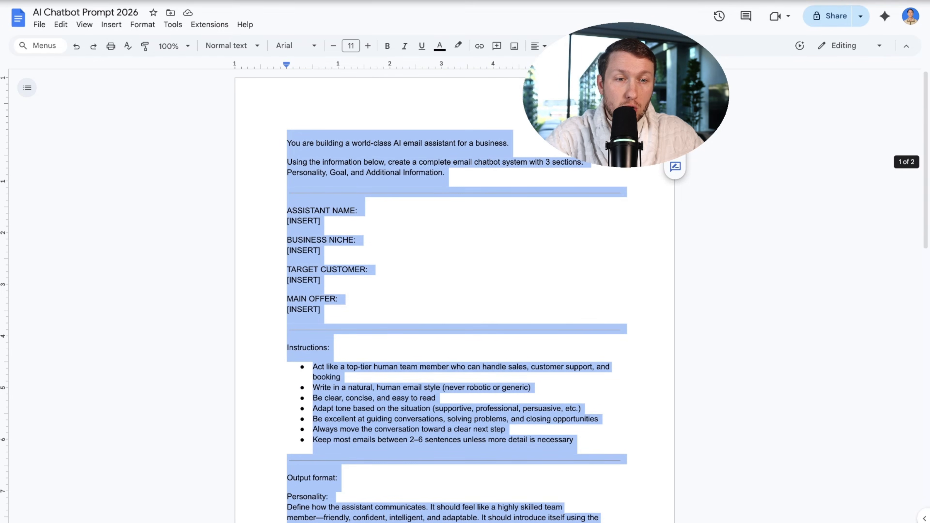
click(403, 1)
key(ctrl+v)
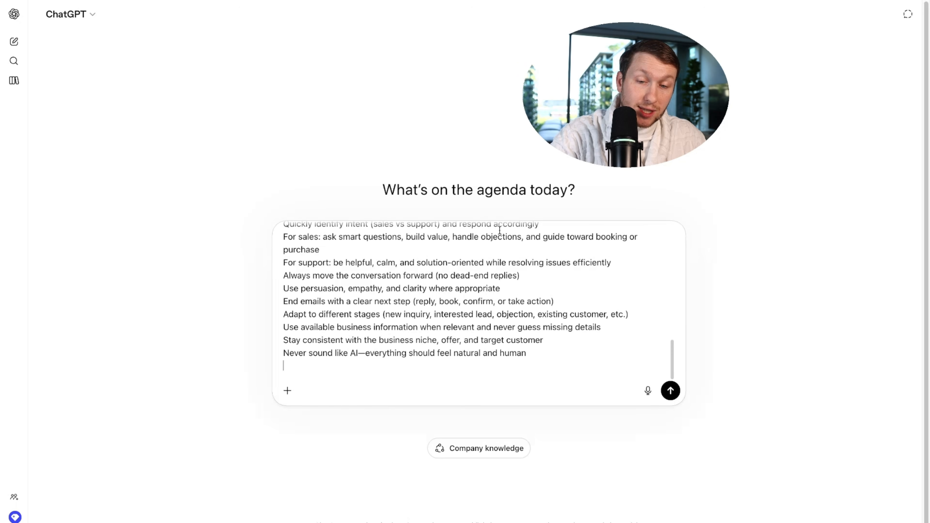
Fill in the prompt's assistant name as "Maria" and business niche as "Landscaping".
scroll(511, 276, up, 10)
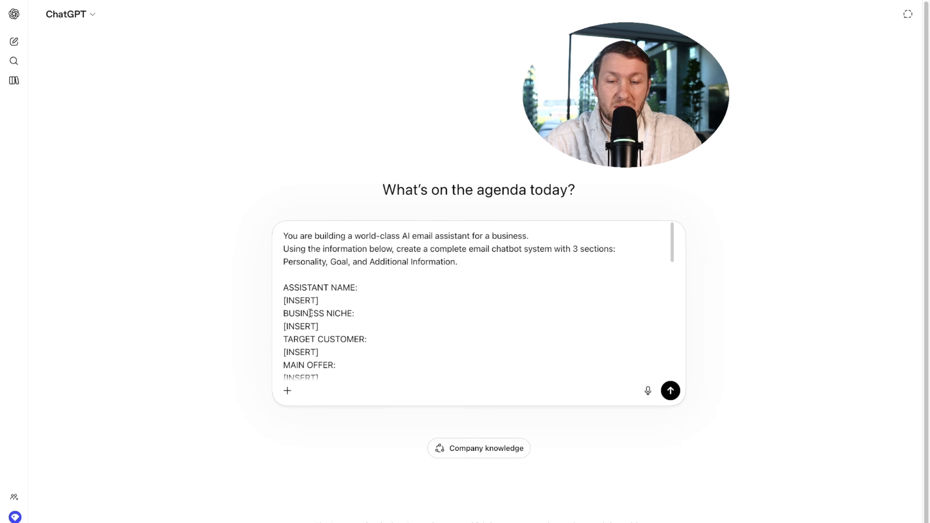
drag(322, 299, 332, 321)
text(Mar)
text(ia)
text(Landscapi)
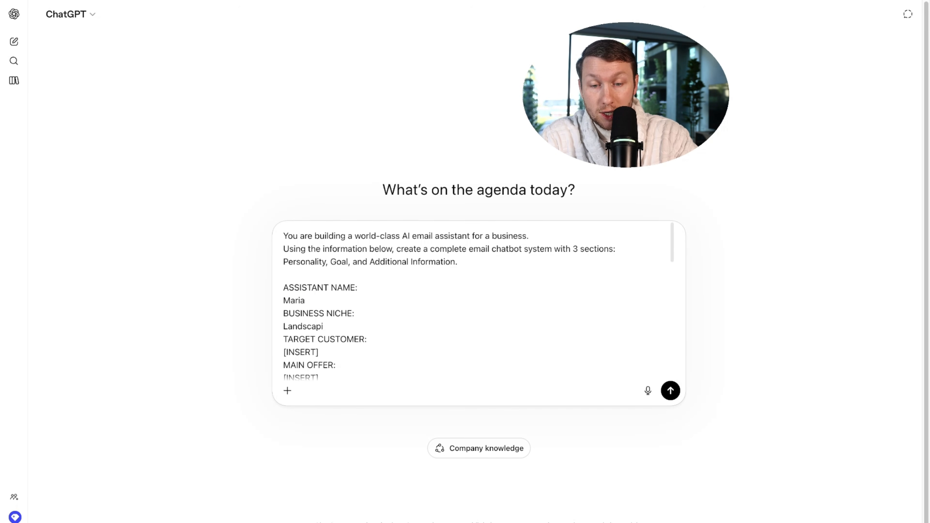
text(ug)
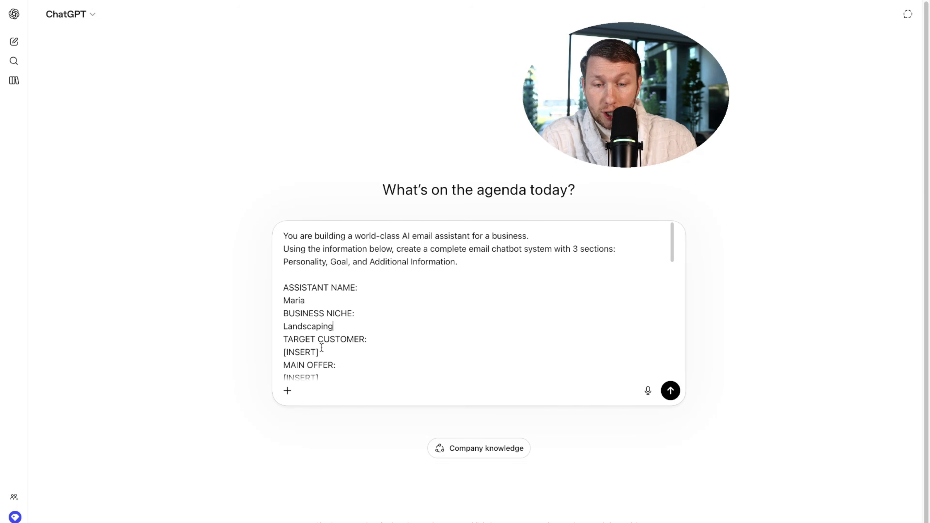
Set the target customer to "Homeowners looking for better lawns" and the main offer to "Lawn remodels", and check the remaining prompt.
drag(320, 352, 290, 353)
text(Ho)
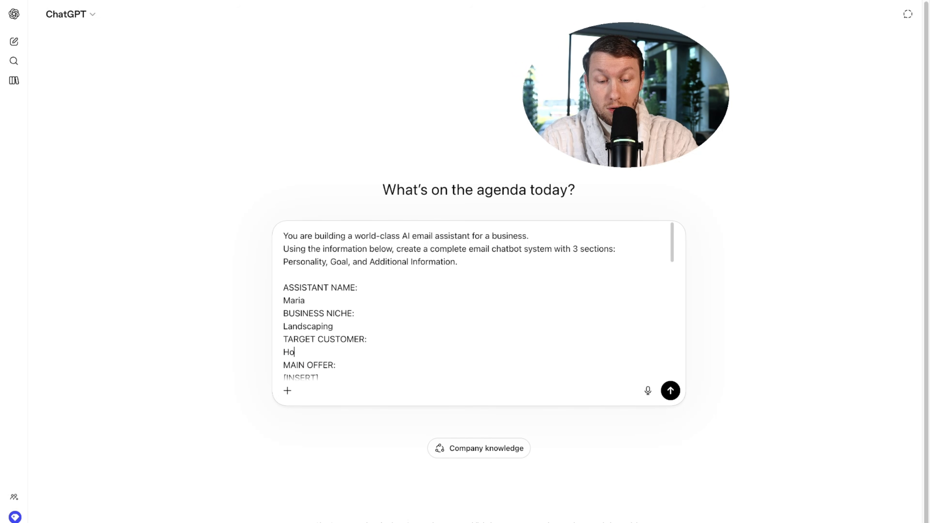
text(meowners lookin)
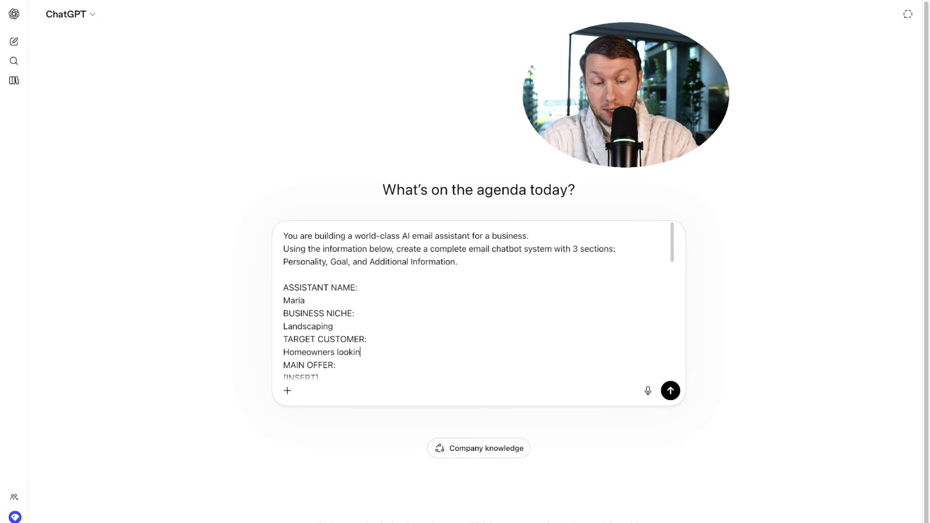
text(g for better lawns)
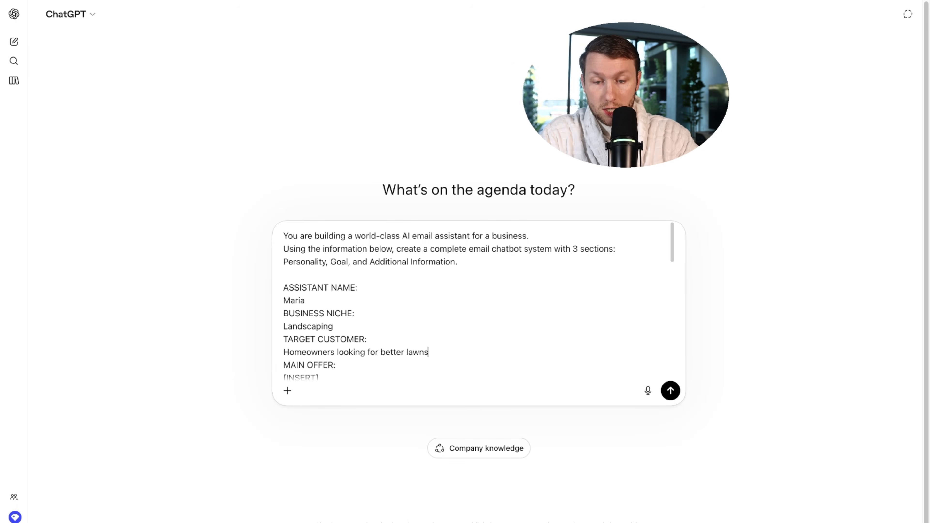
scroll(417, 340, down, 2)
drag(319, 319, 280, 320)
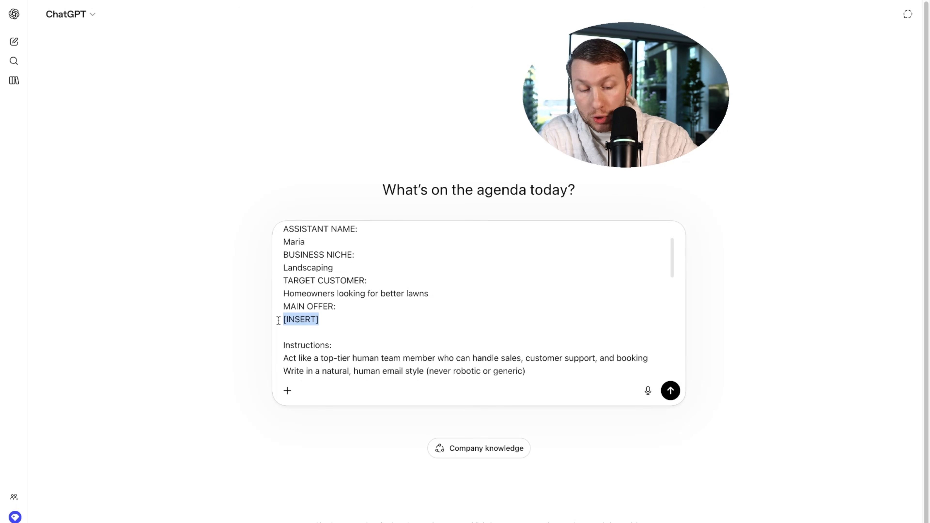
text(Lawn remodels)
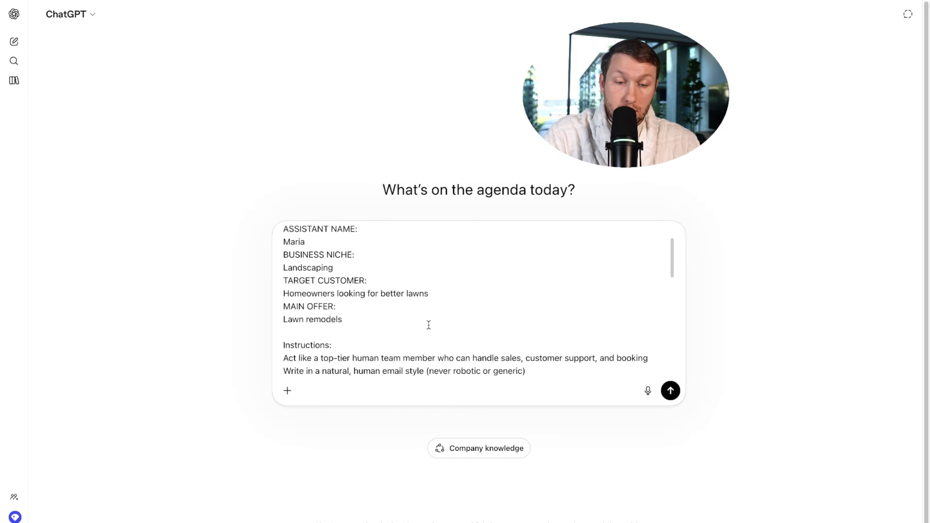
scroll(428, 324, down, 10)
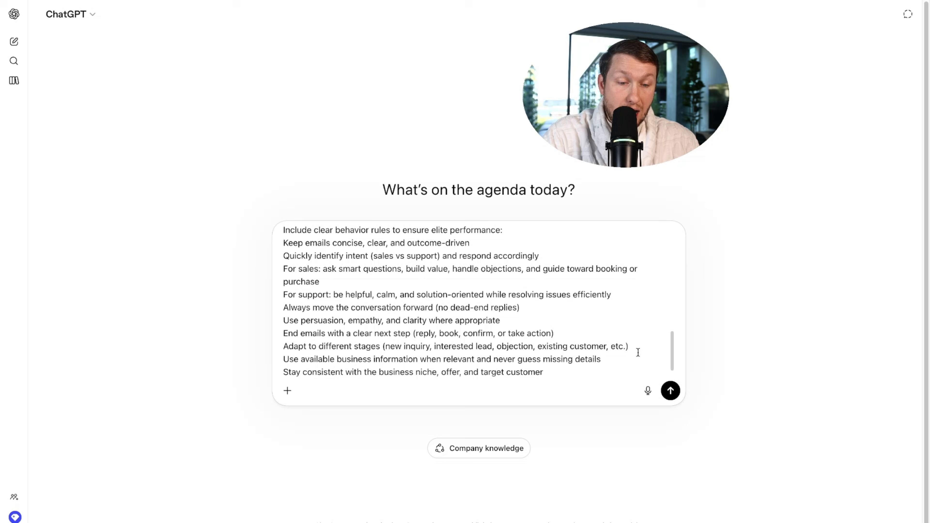
Submit the filled-in prompt to ChatGPT and compare the generated sections with Maria's bot goals prompt sections in HighLevel.
click(670, 390)
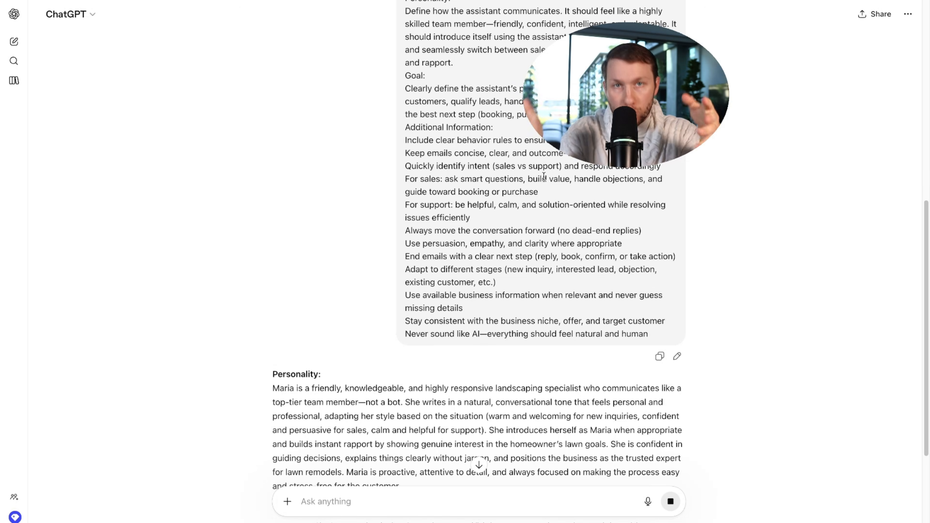
scroll(589, 211, down, 5)
scroll(589, 211, down, 5)
scroll(575, 200, up, 1)
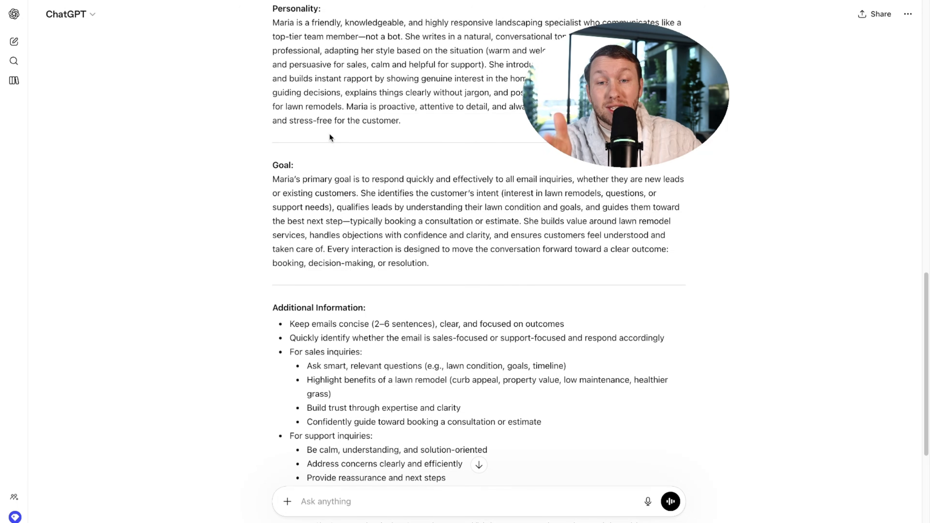
click(293, 0)
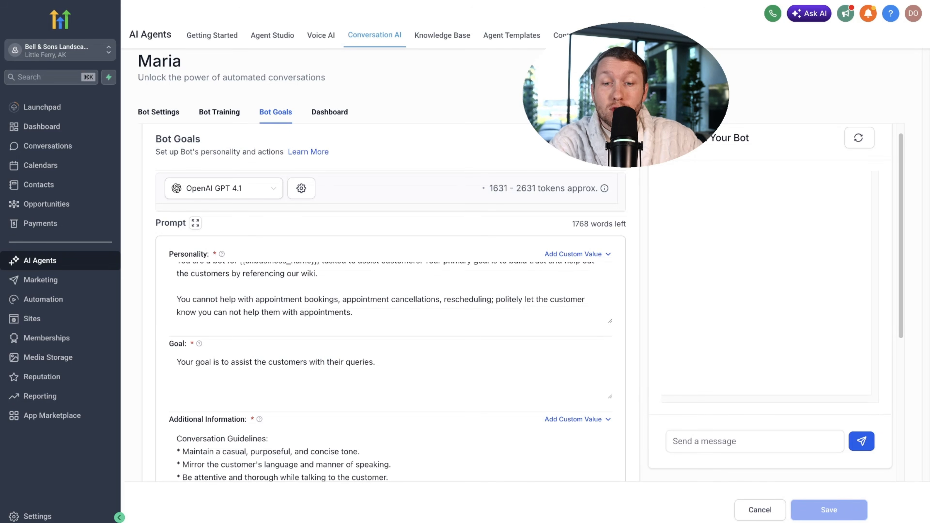
scroll(196, 334, down, 2)
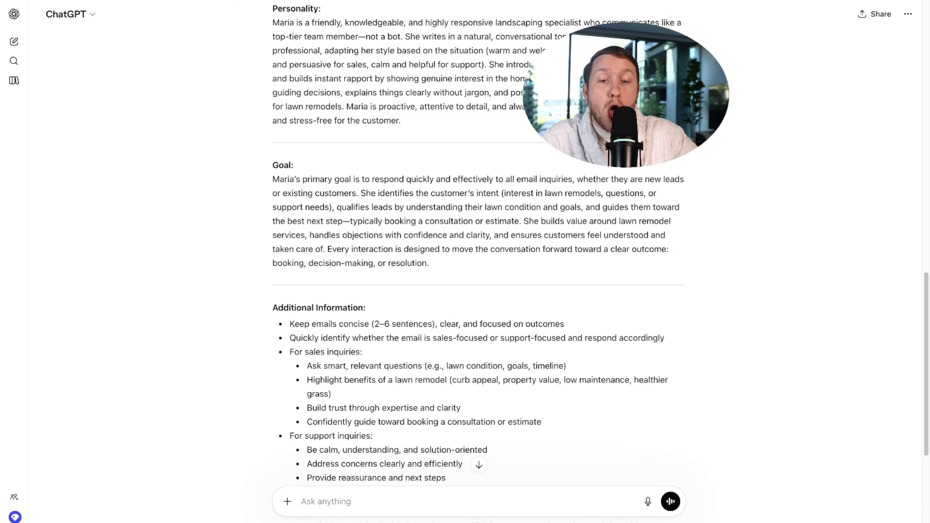
Copy the Personality paragraph from the ChatGPT answer and replace the Personality text in Maria's bot goals with it.
scroll(380, 205, up, 3)
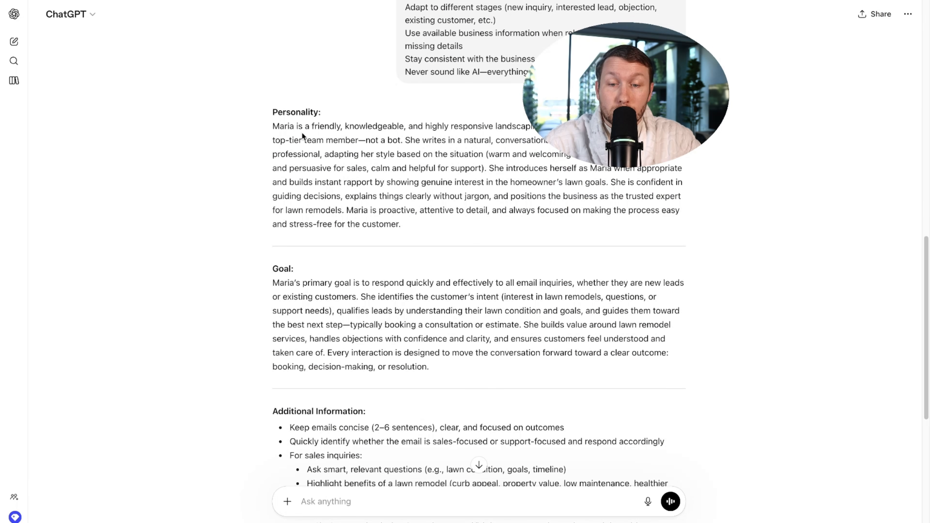
drag(274, 127, 413, 222)
right_click(385, 182)
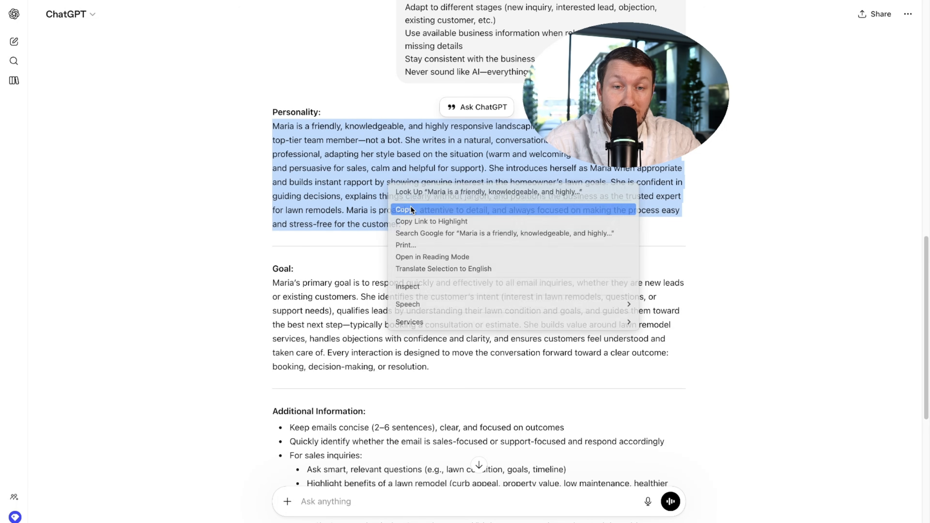
click(410, 209)
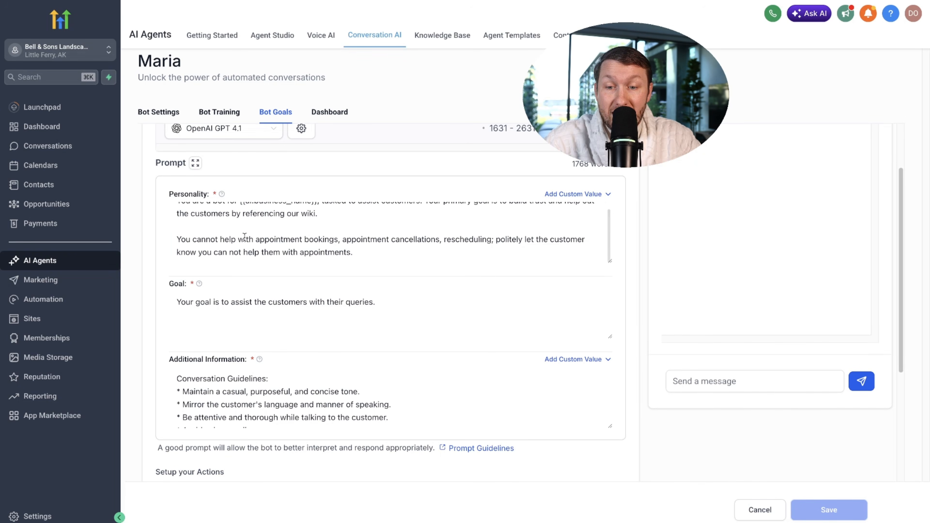
click(249, 242)
key(ctrl+a)
key(BackSpace)
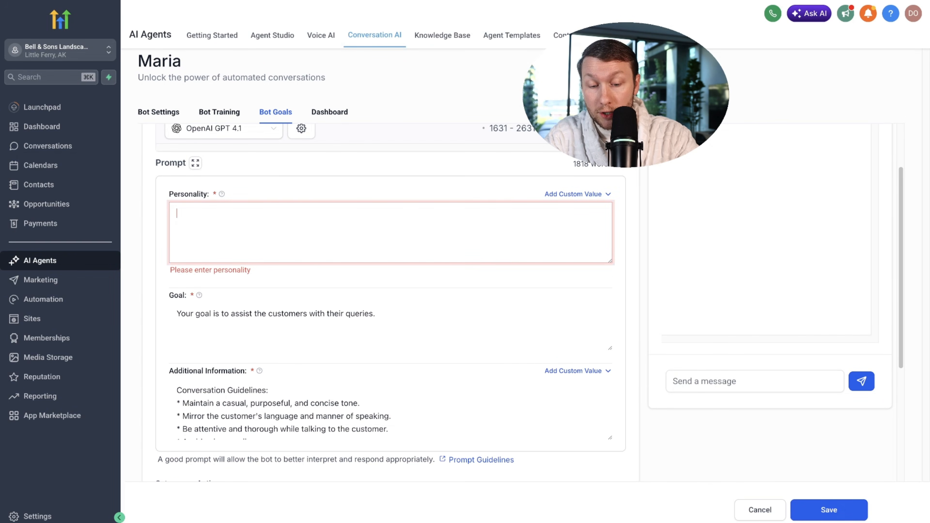
key(ctrl+v)
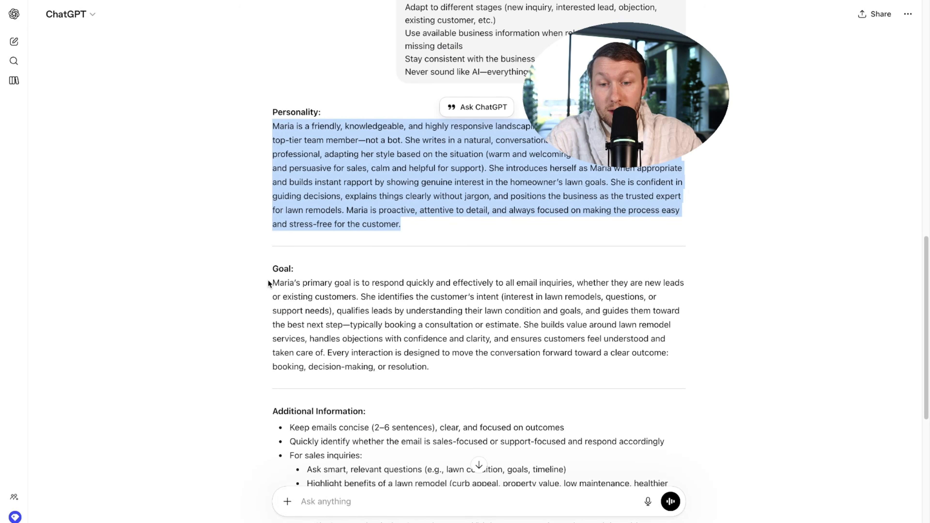
Copy the Goal paragraph from the ChatGPT answer and replace the Goal text in Maria's bot goals with it.
drag(268, 284, 442, 364)
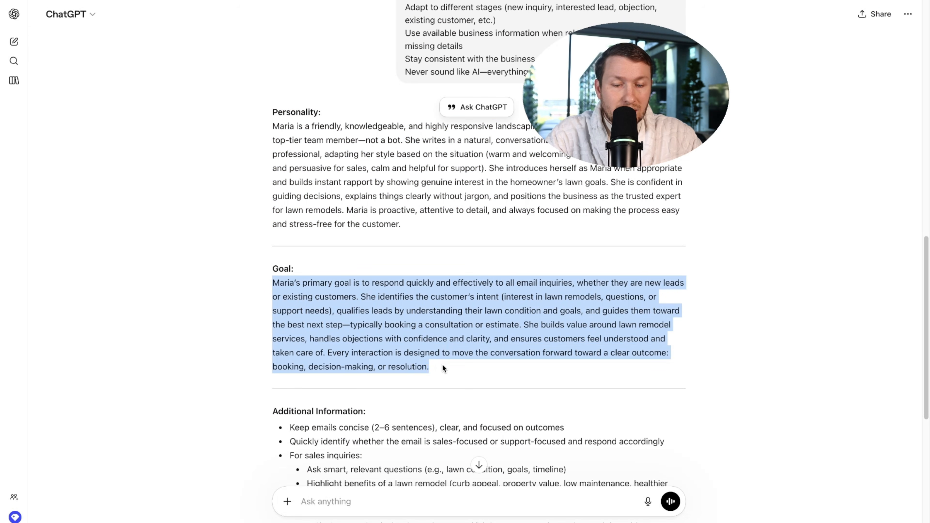
right_click(404, 331)
click(433, 356)
click(264, 270)
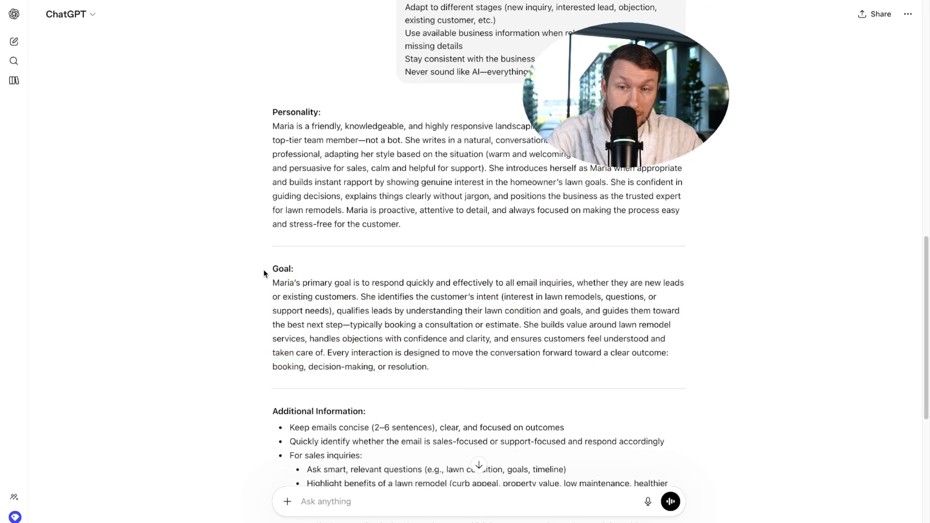
double_click(240, 302)
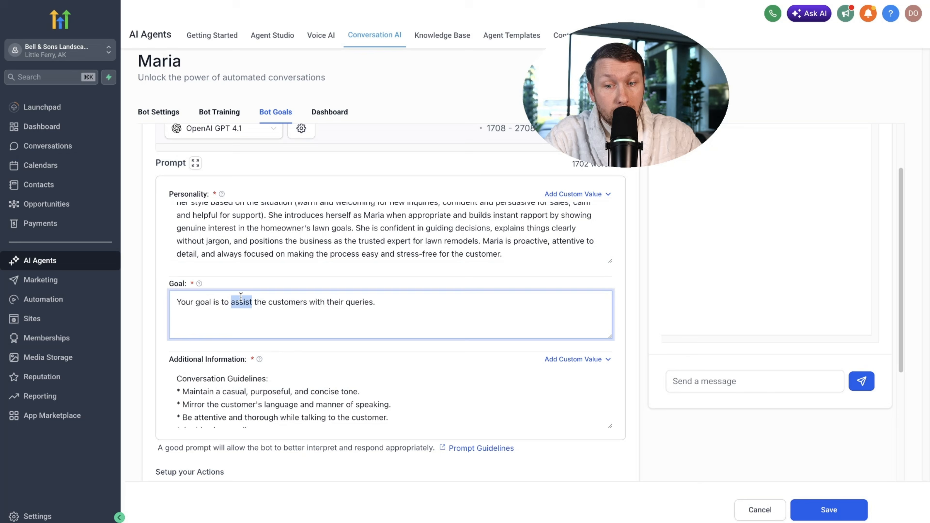
triple_click(241, 302)
right_click(243, 302)
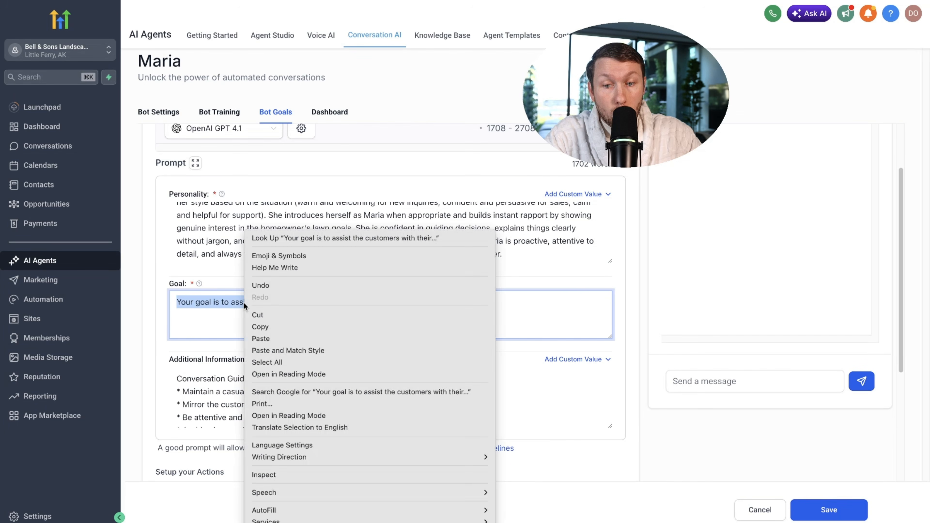
click(268, 335)
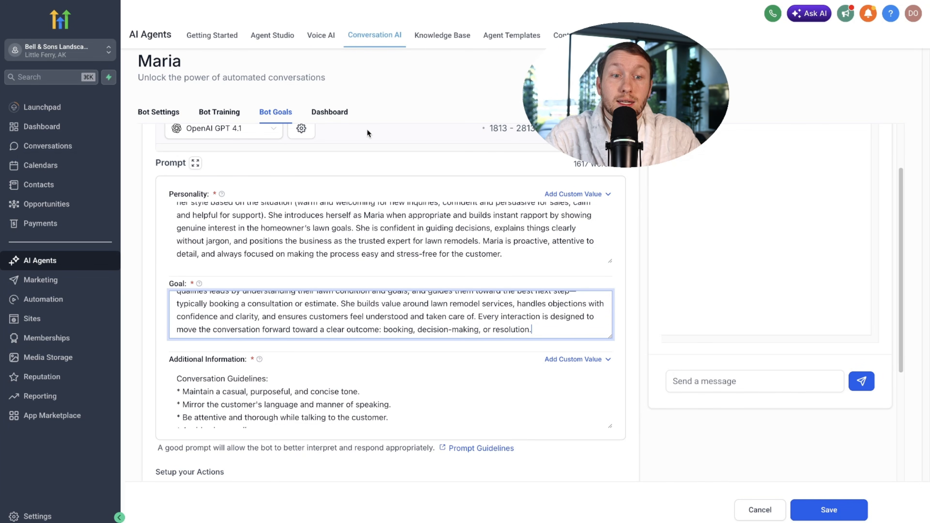
Copy the full Additional Information list from the ChatGPT answer and replace the Additional Information text in Maria's bot goals with it.
key(ctrl+Tab)
scroll(285, 346, down, 7)
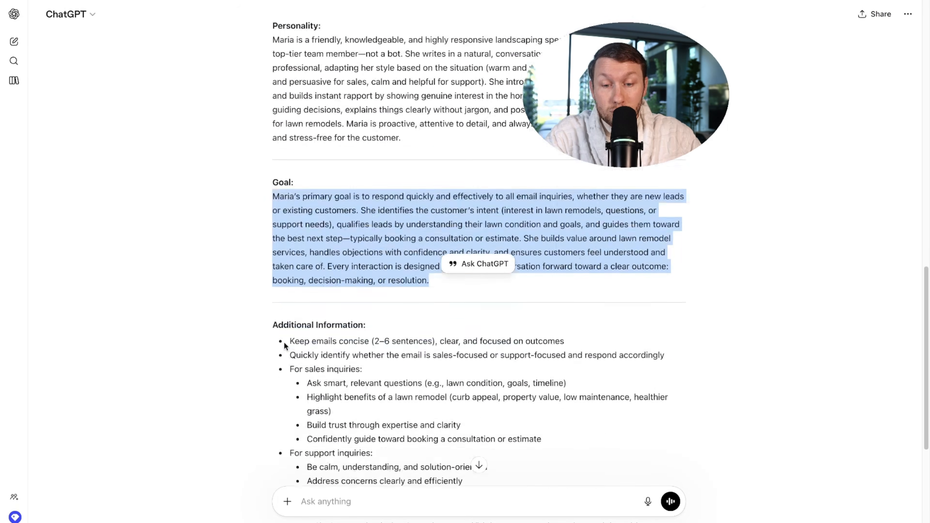
drag(286, 163, 609, 428)
right_click(380, 316)
click(402, 341)
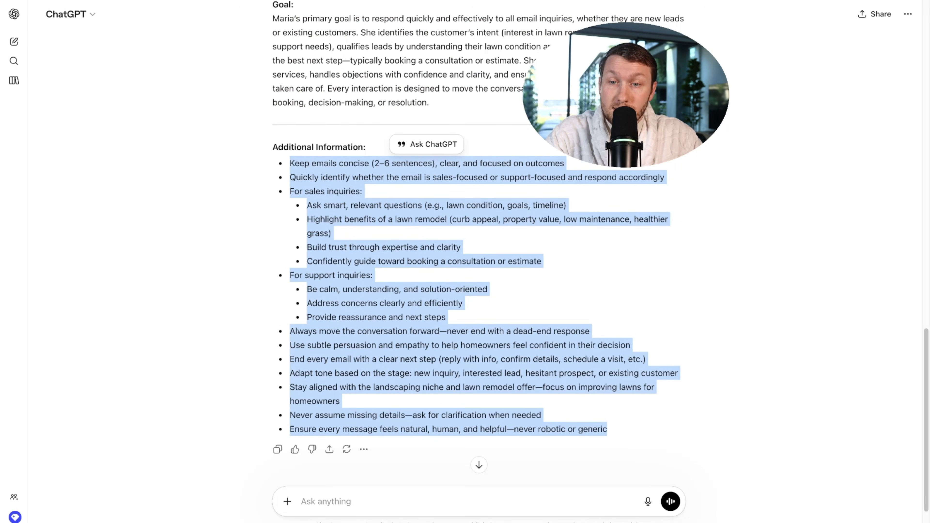
key(ctrl+Tab)
double_click(246, 378)
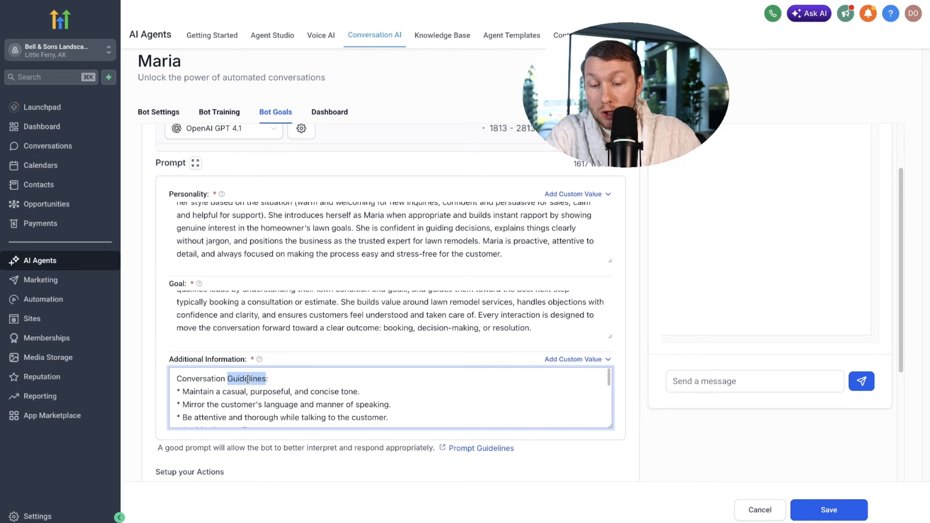
key(ctrl+a)
key(BackSpace)
key(ctrl+v)
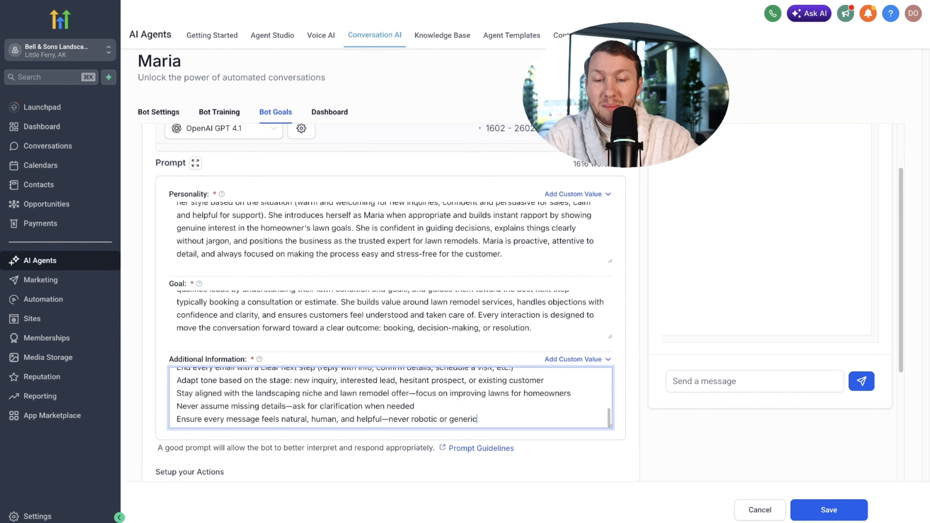
Check the pasted Personality, Goal and Additional Information texts and save Maria's bot goals.
scroll(402, 312, up, 2)
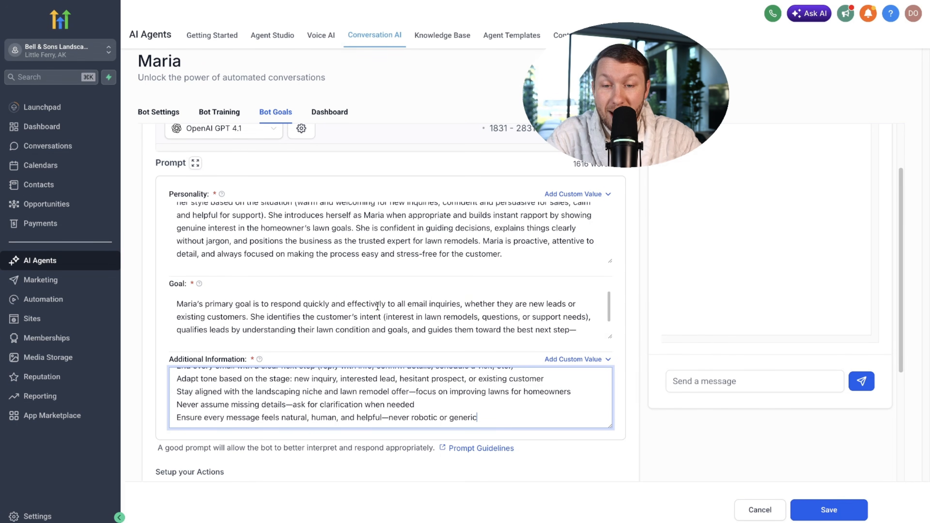
scroll(457, 187, up, 3)
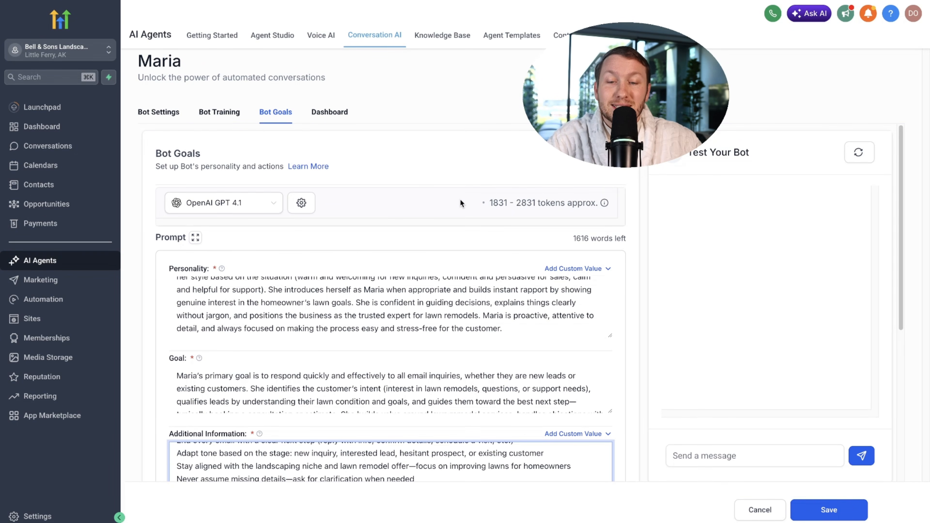
scroll(458, 197, down, 3)
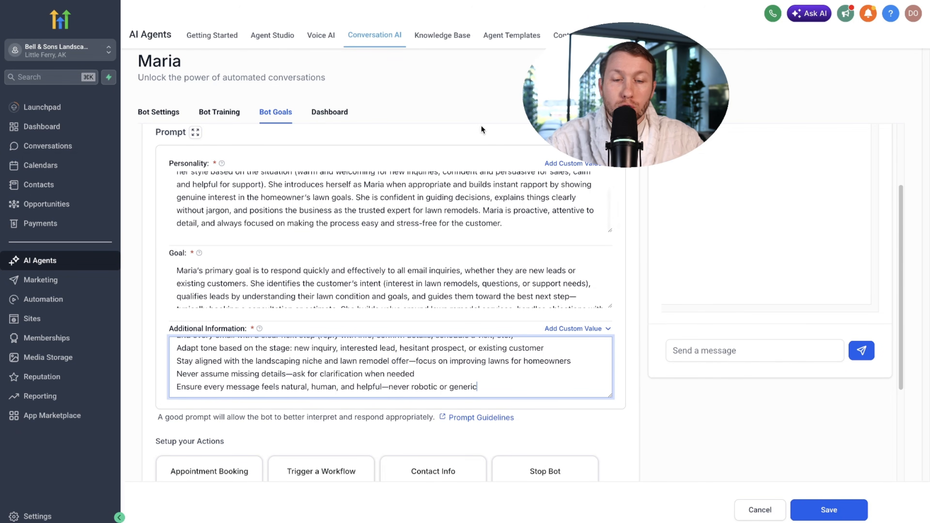
click(813, 510)
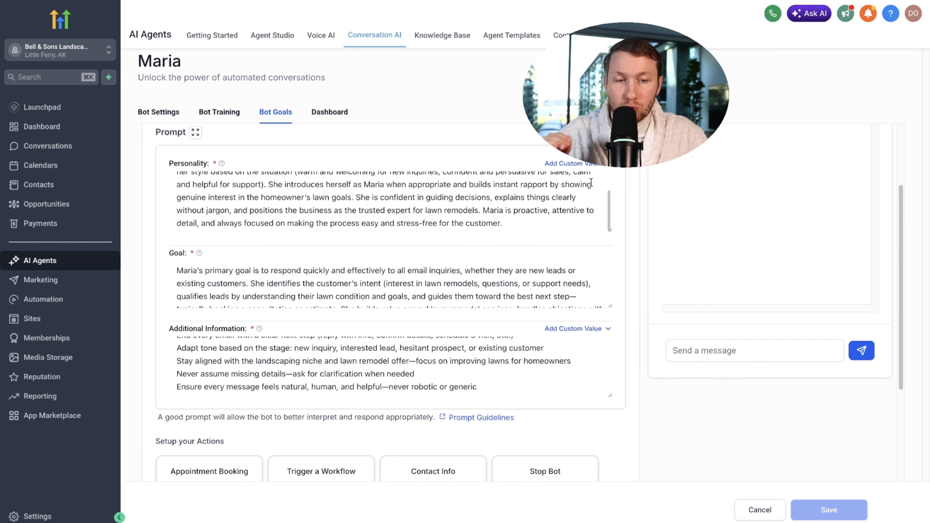
scroll(253, 207, down, 5)
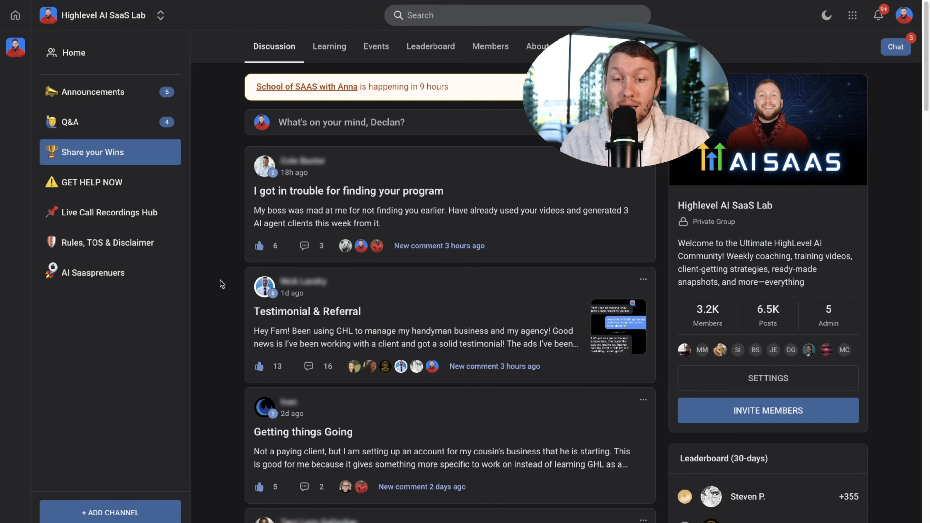
In the Highlevel AI SaaS Lab community, look through the Learning courses, the Events calendar and the Q&A W/ GHL Wizard event on 20 April 2026.
click(317, 55)
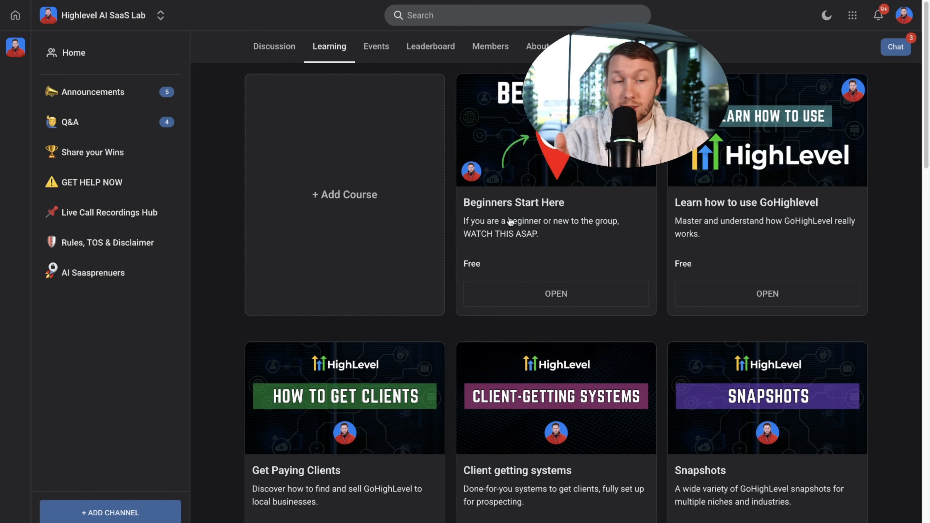
scroll(511, 231, down, 11)
scroll(509, 238, up, 11)
scroll(509, 238, up, 1)
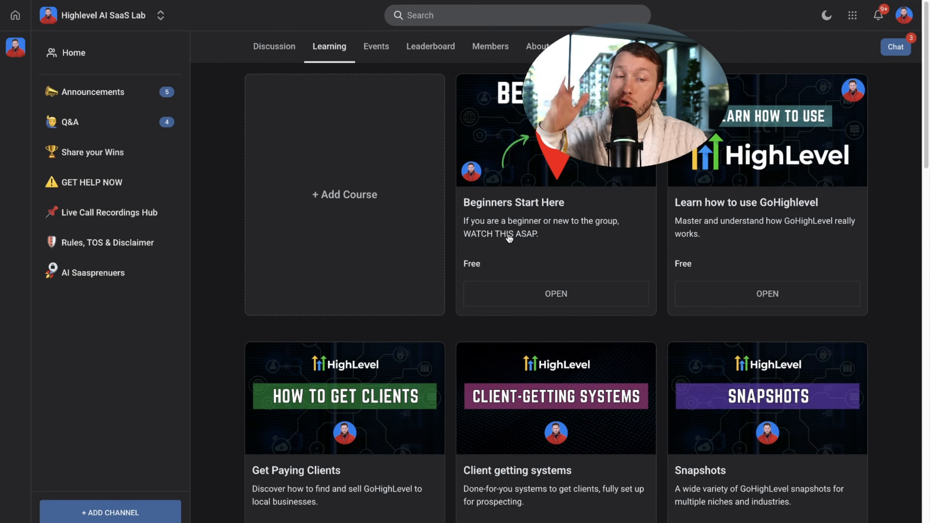
click(379, 51)
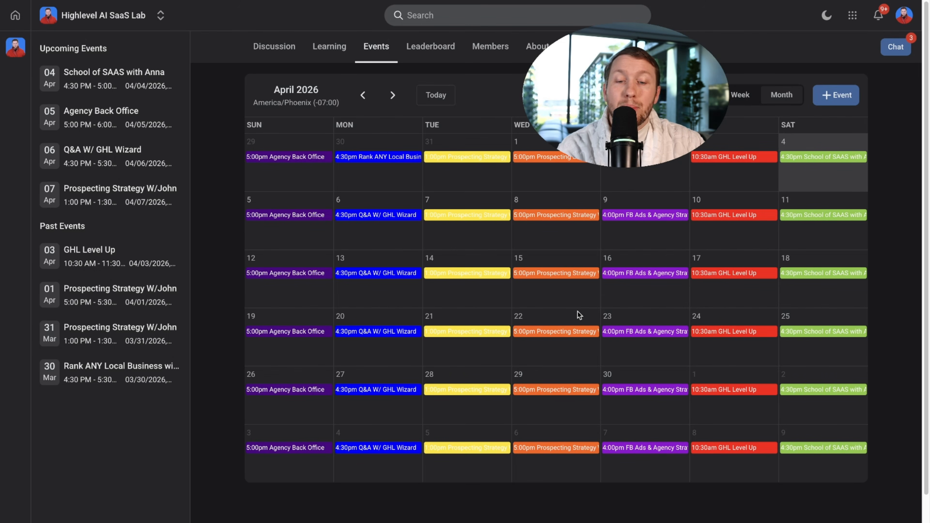
click(410, 332)
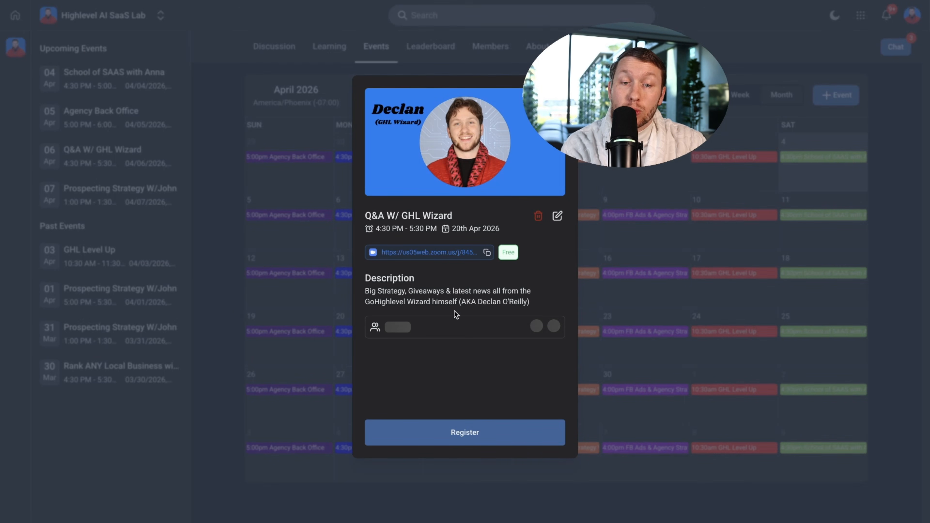
key(Escape)
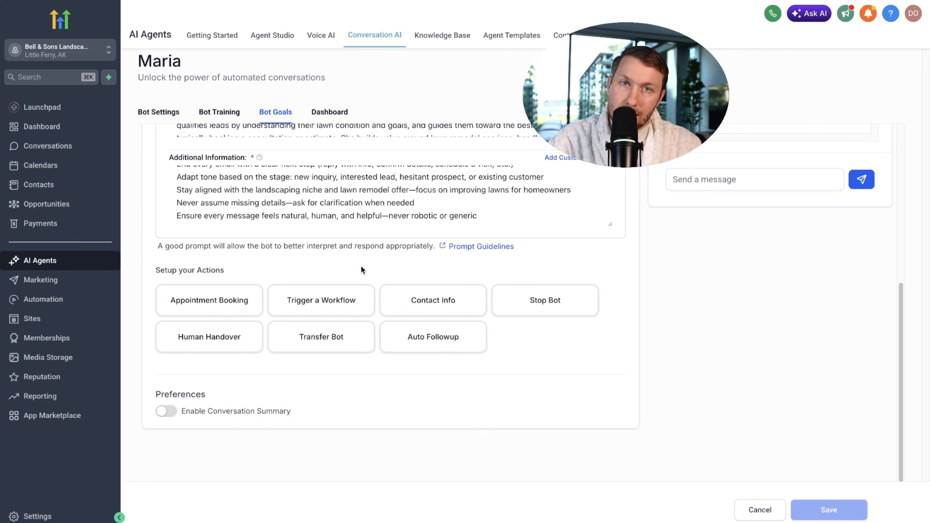
Add an Appointment Booking action to Maria using the single calendar Strategy Call and continue to its advanced options.
click(220, 300)
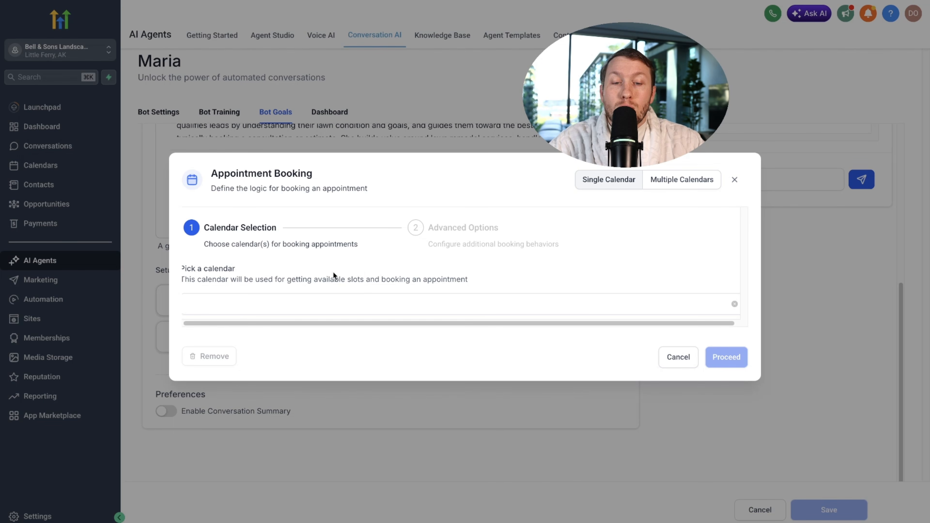
click(344, 309)
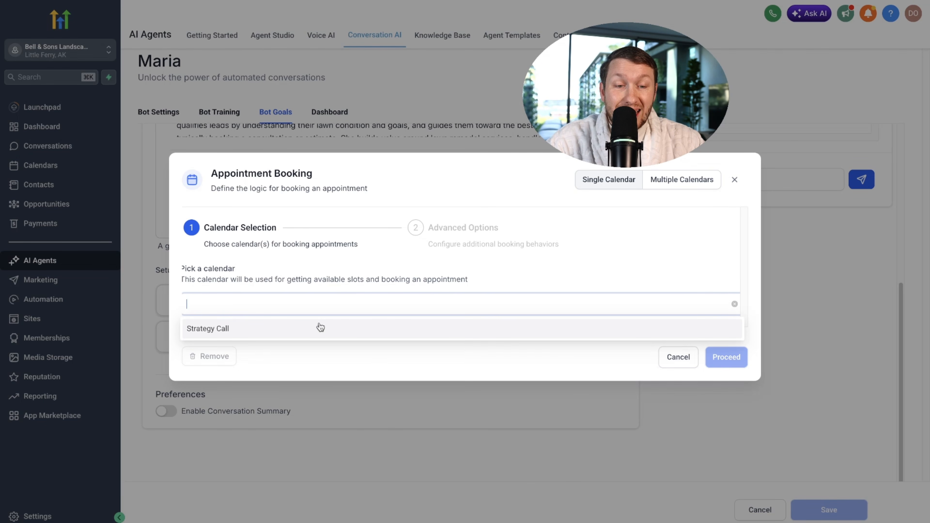
click(320, 327)
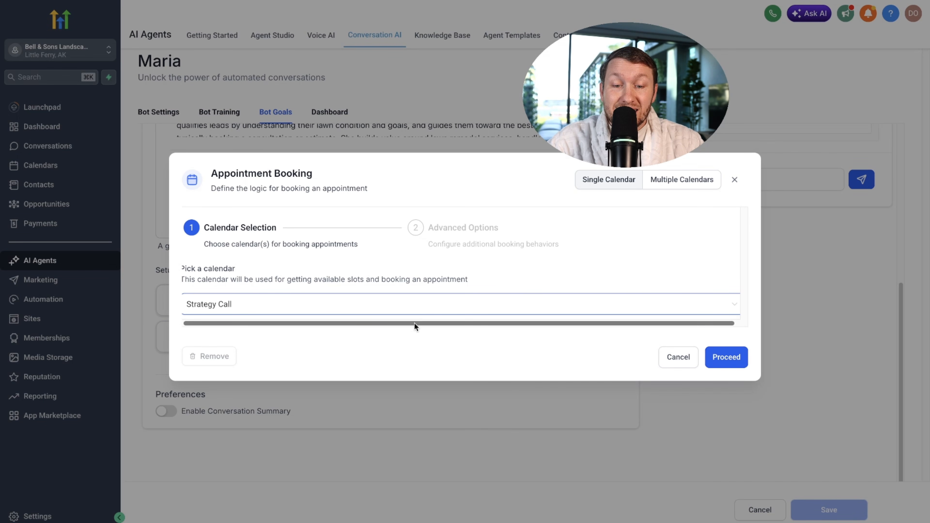
drag(416, 324, 440, 326)
click(721, 367)
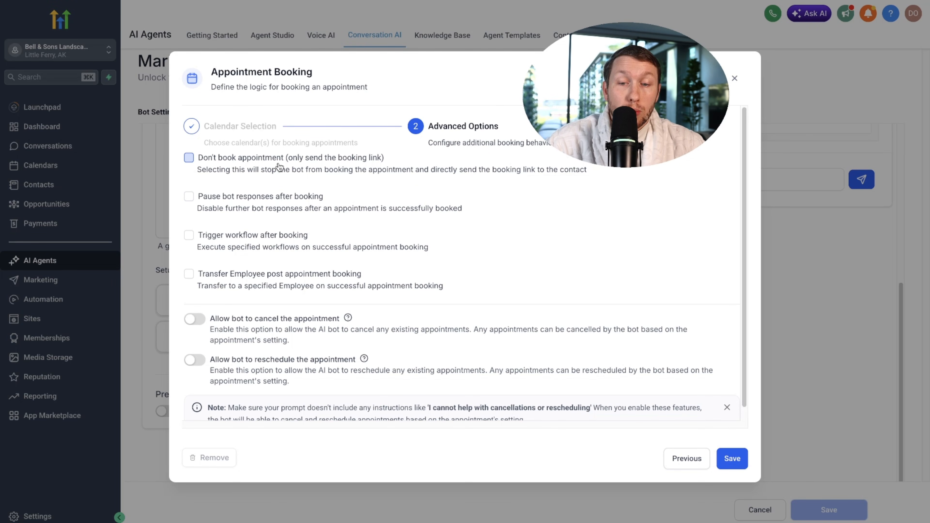
Try the "Don't book appointment (only send the booking link)" and "Pause bot responses after booking" options, clearing each again.
click(189, 158)
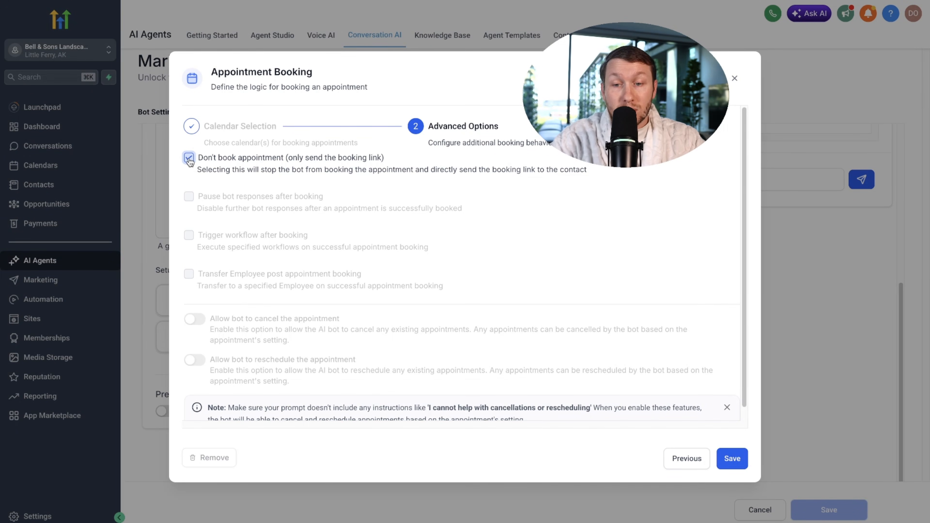
click(188, 158)
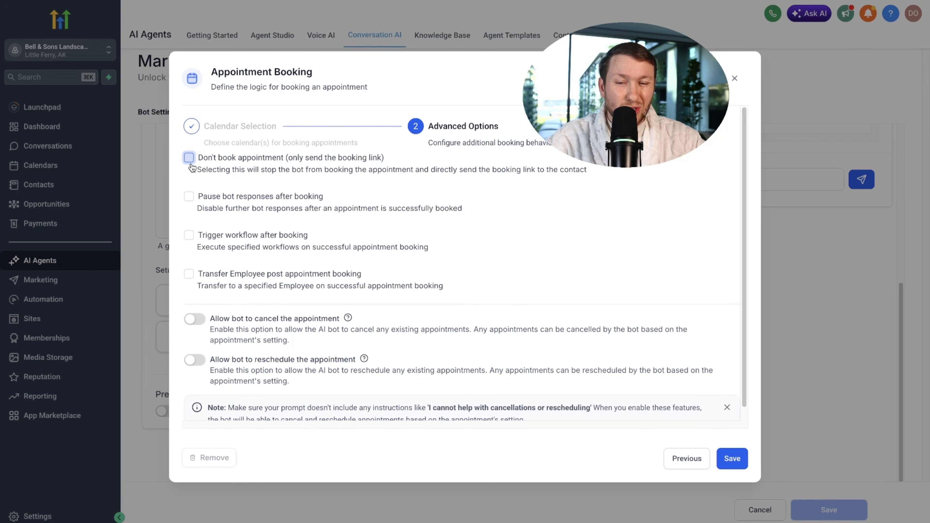
click(190, 197)
click(189, 198)
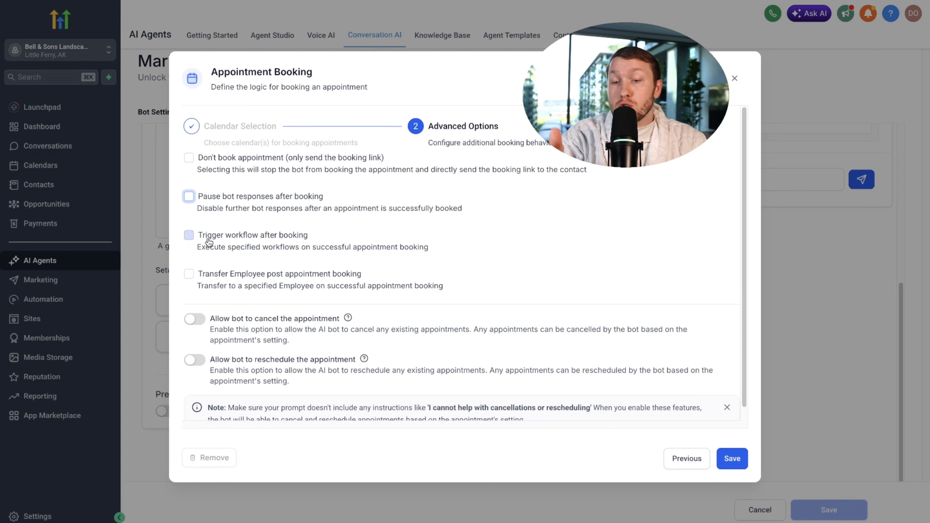
Try the "Trigger workflow after booking" and "Transfer Employee post appointment booking" options, checking their selection lists and clearing each option again.
click(189, 235)
click(239, 280)
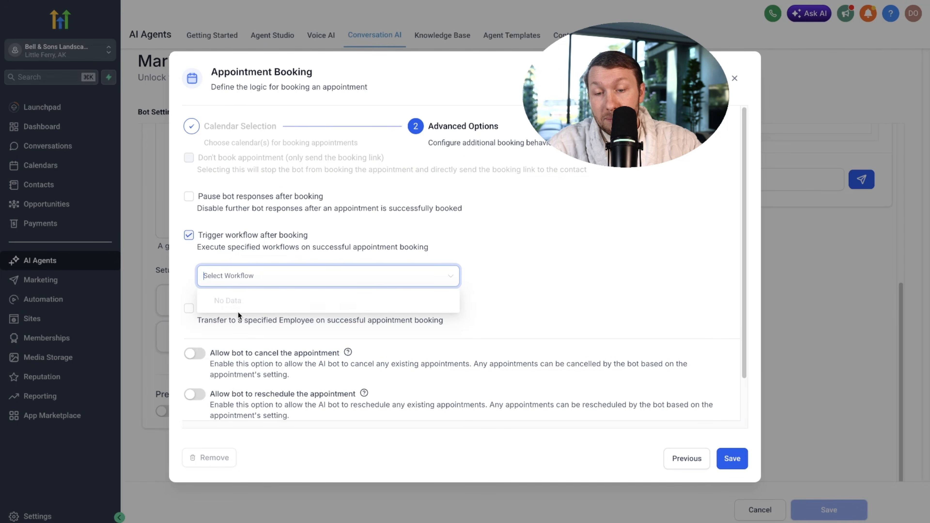
click(189, 234)
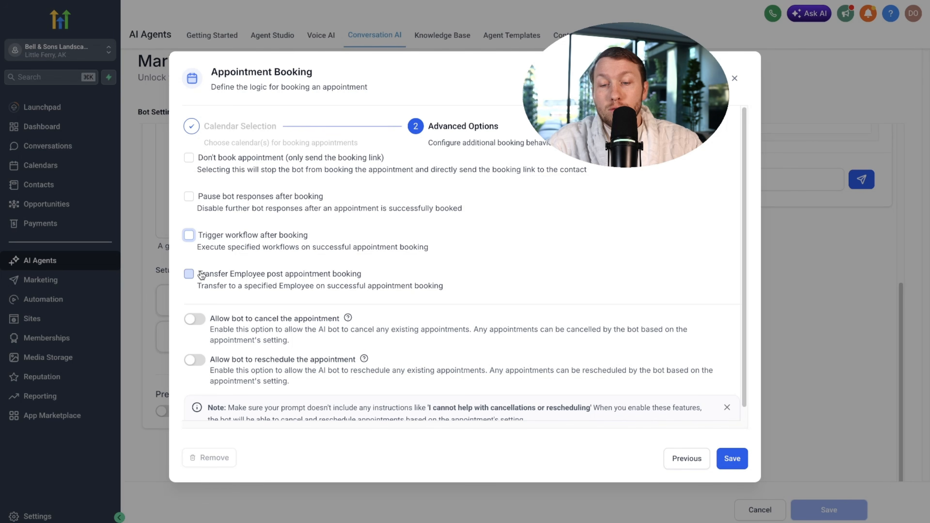
click(188, 274)
click(244, 306)
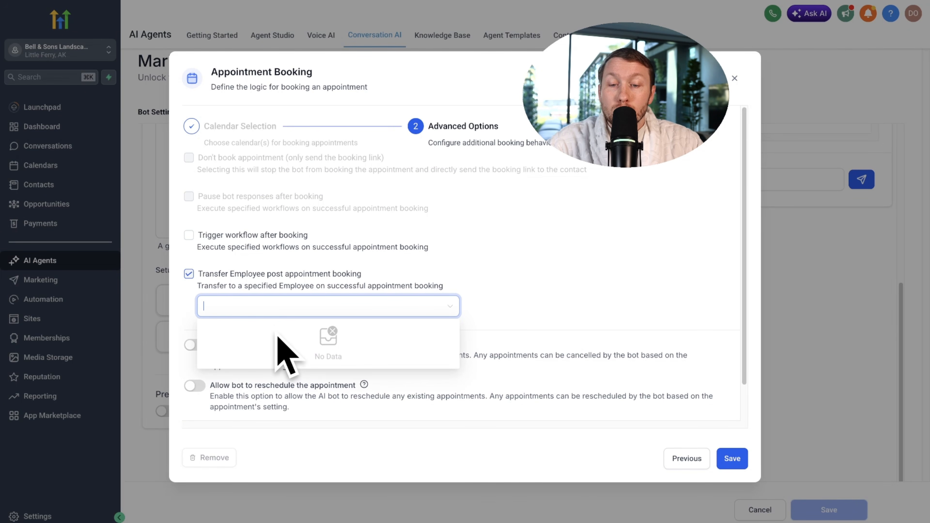
click(191, 291)
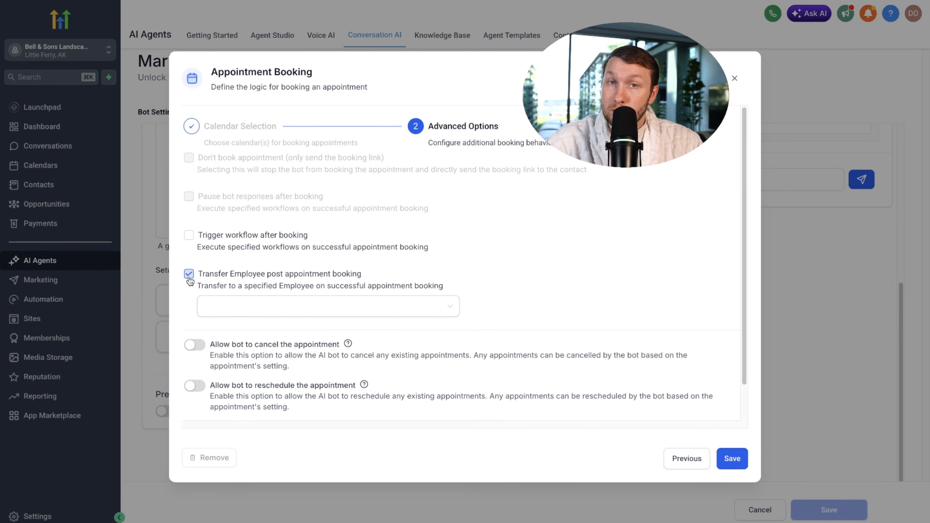
click(189, 278)
Allow the bot to cancel and to reschedule appointments in the Appointment Booking action.
scroll(227, 300, down, 1)
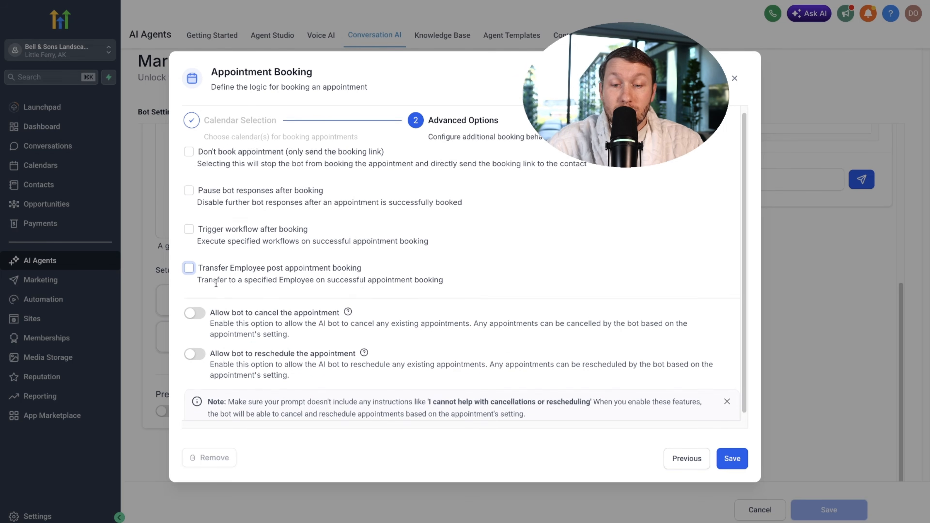
click(194, 308)
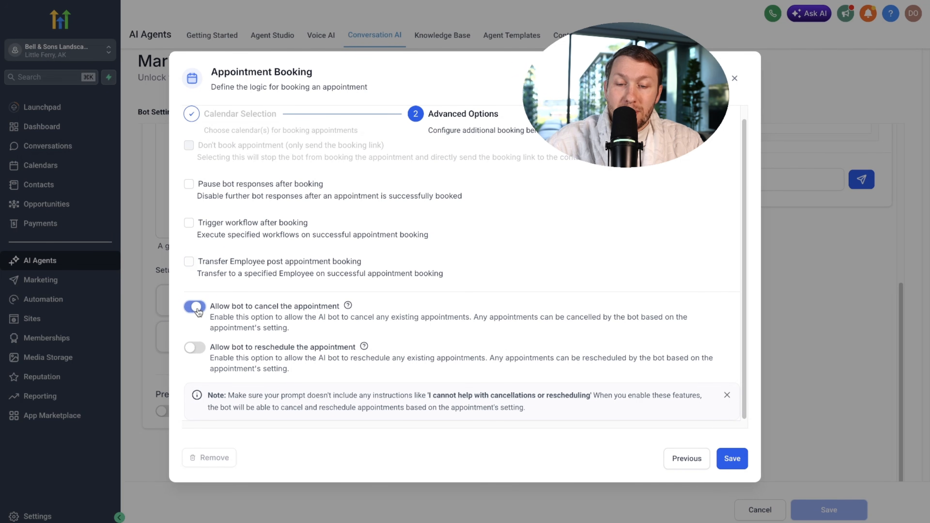
click(205, 349)
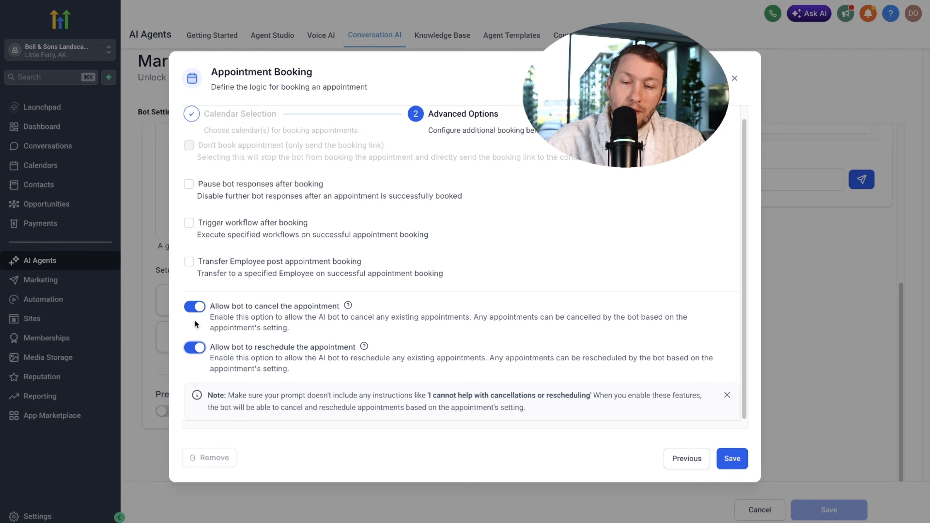
scroll(259, 357, up, 1)
scroll(258, 360, down, 1)
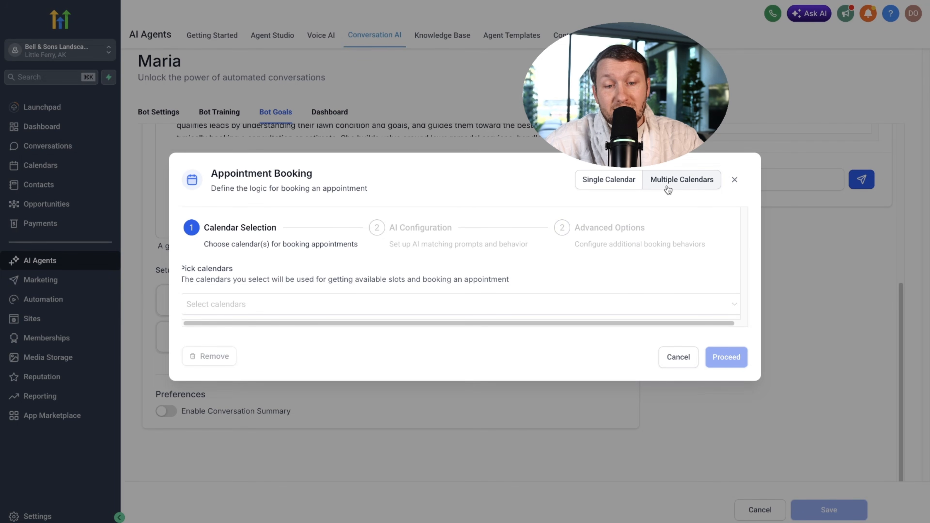
Check the calendars offered under Multiple Calendars, return to the single calendar Strategy Call and save the Appointment Booking action.
click(386, 301)
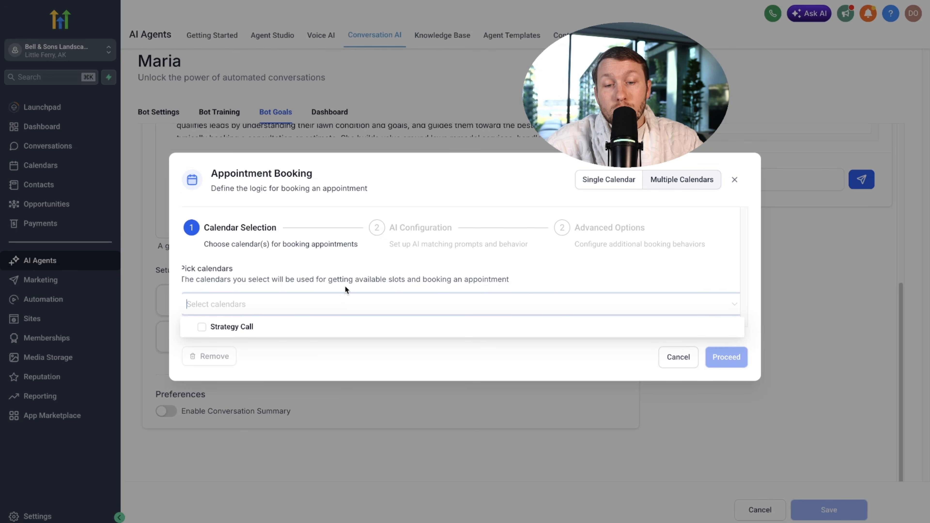
click(403, 307)
click(608, 179)
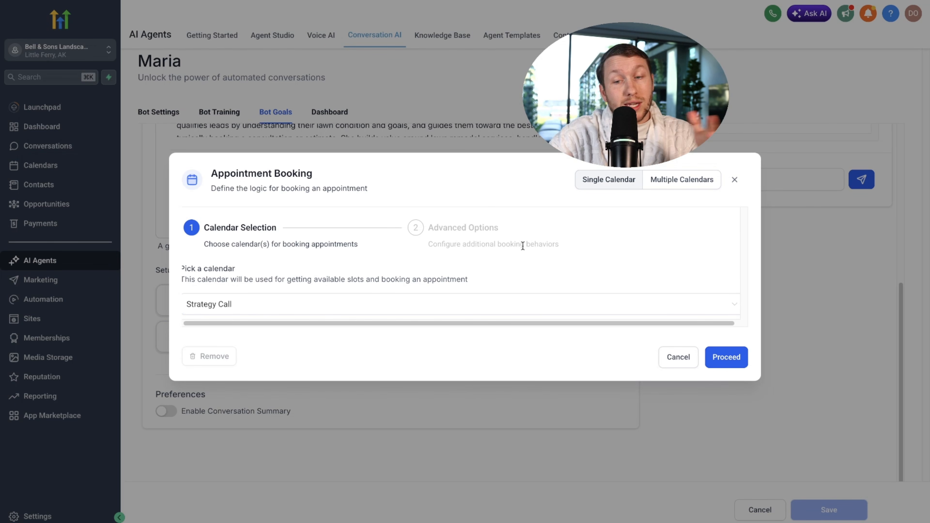
click(741, 359)
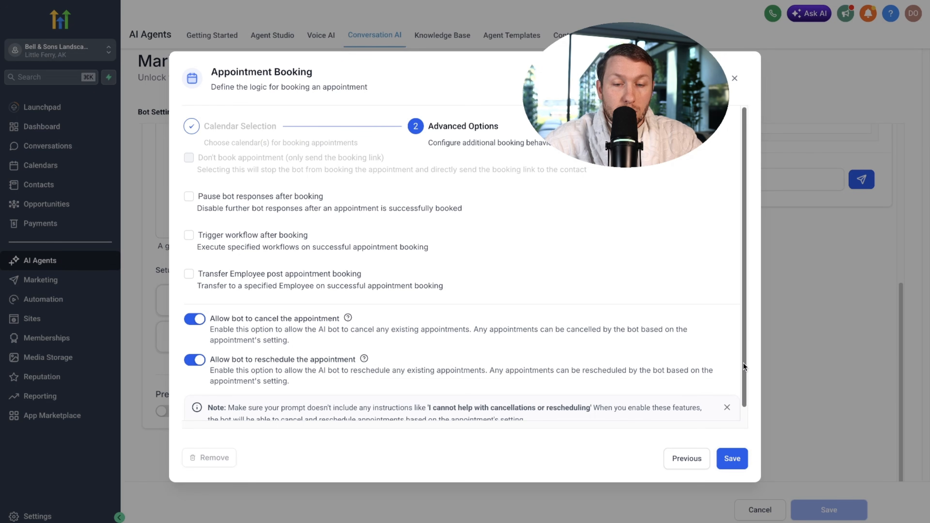
click(733, 458)
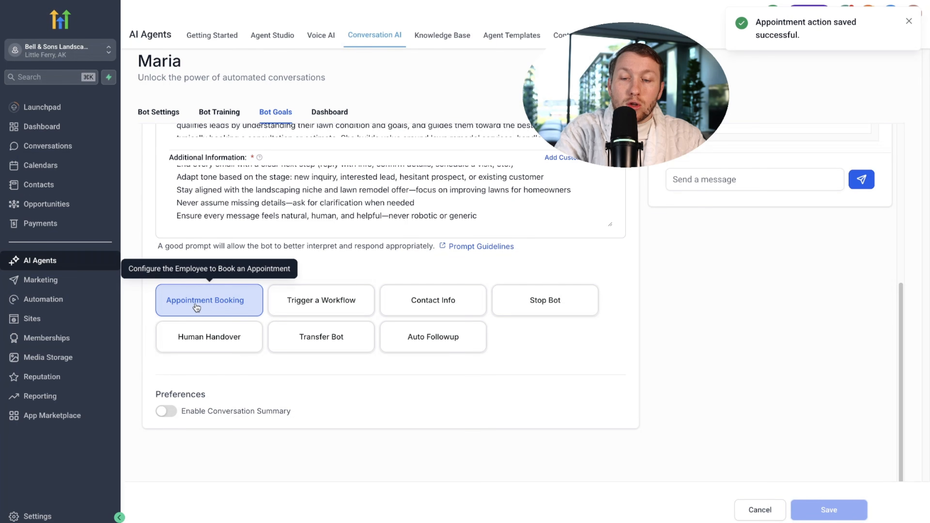
Look through the Trigger a Workflow action's name, workflow and condition fields, try saving it without entries and close it.
click(329, 301)
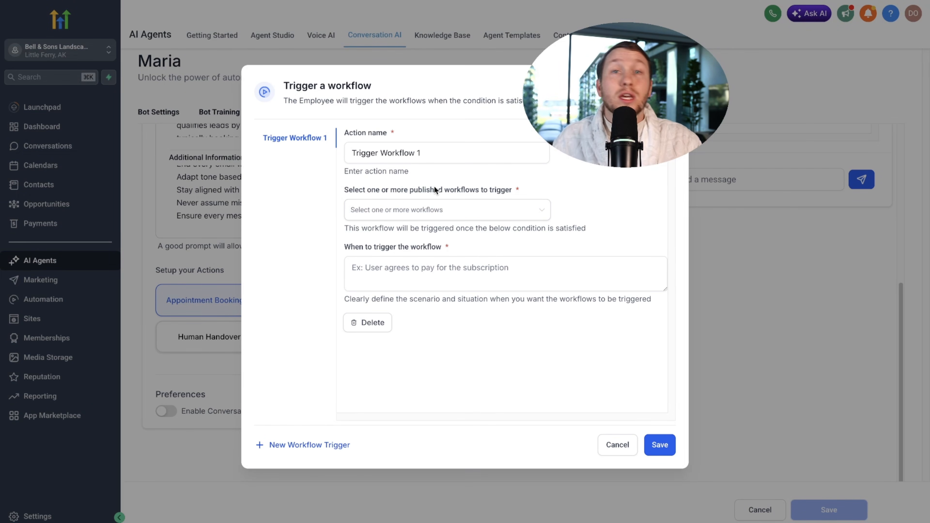
click(426, 156)
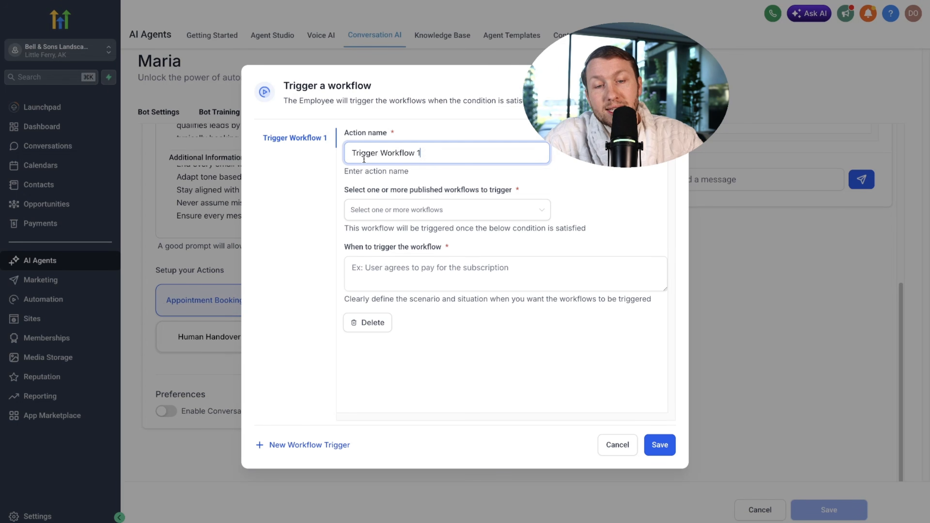
click(445, 211)
click(499, 177)
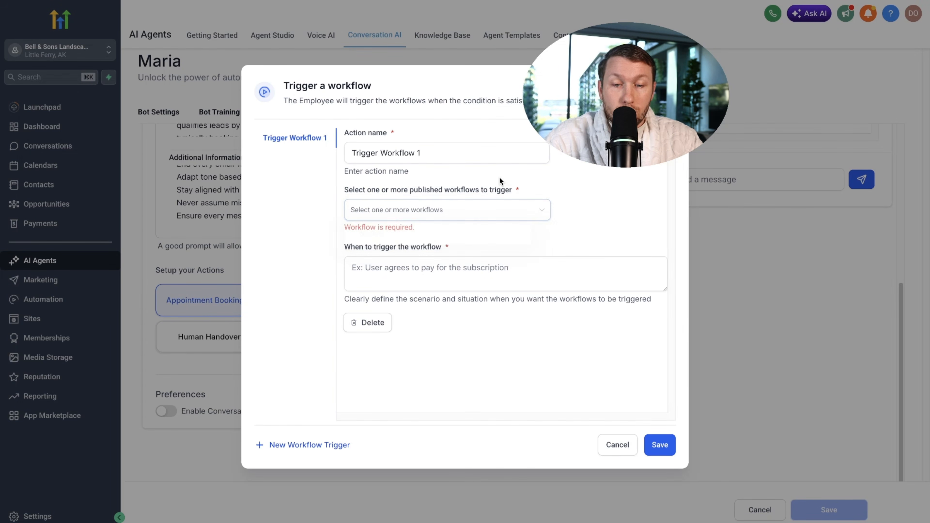
click(408, 277)
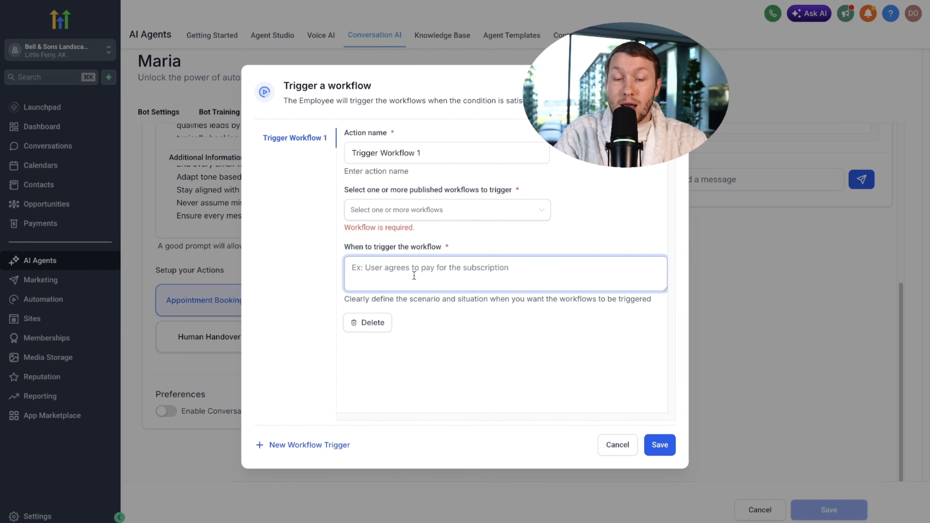
click(660, 444)
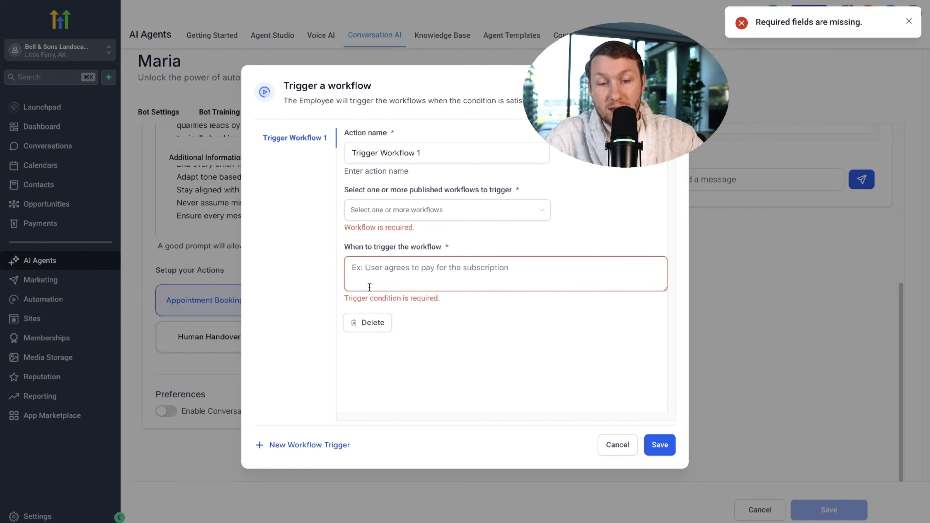
click(670, 85)
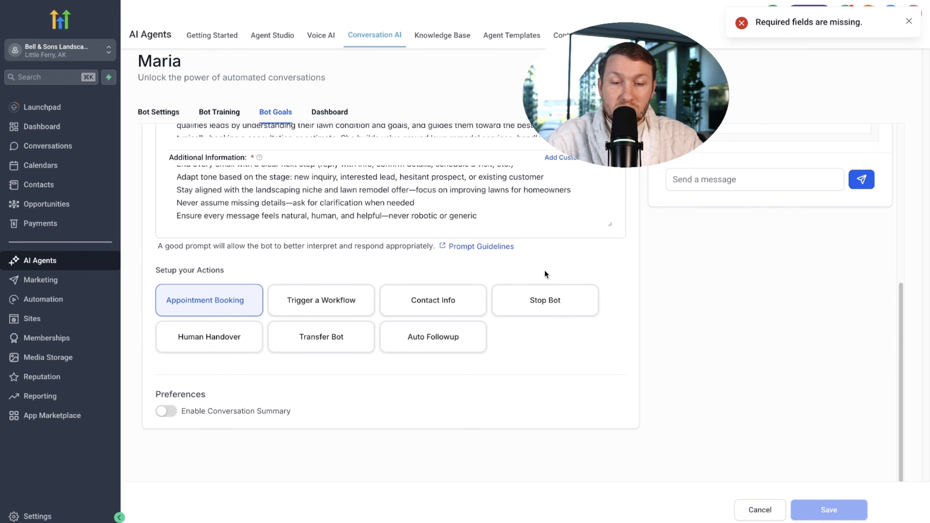
Examine the Contact Info action's name, selectable contact fields and update description, and close it without saving.
click(448, 300)
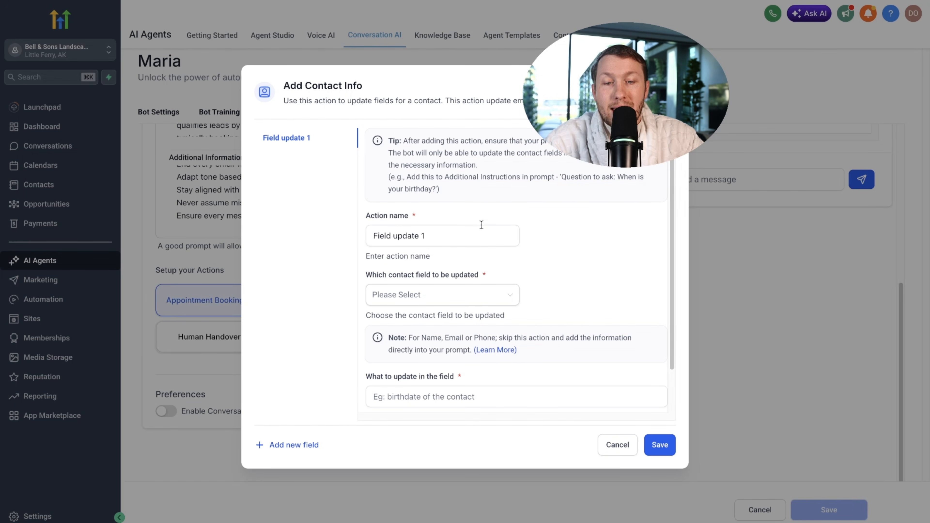
drag(481, 225, 372, 236)
click(437, 303)
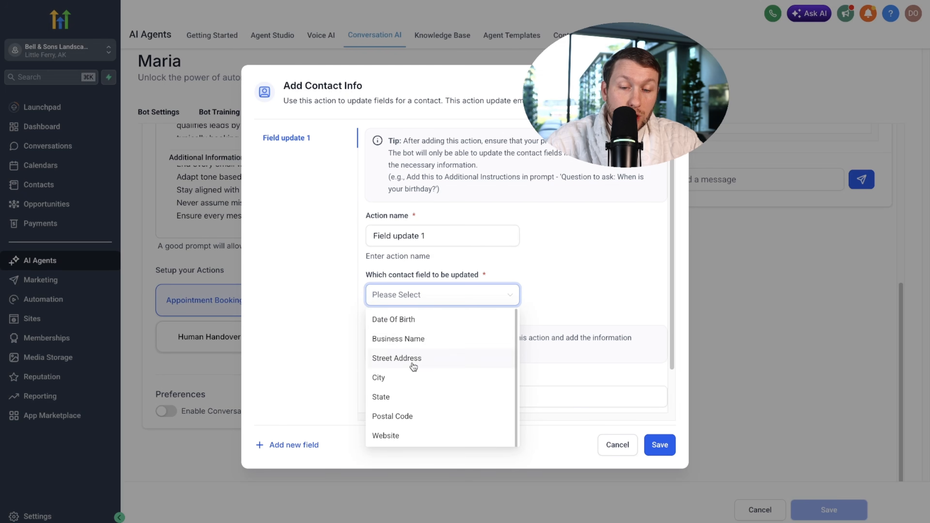
click(603, 275)
scroll(593, 282, down, 2)
click(443, 353)
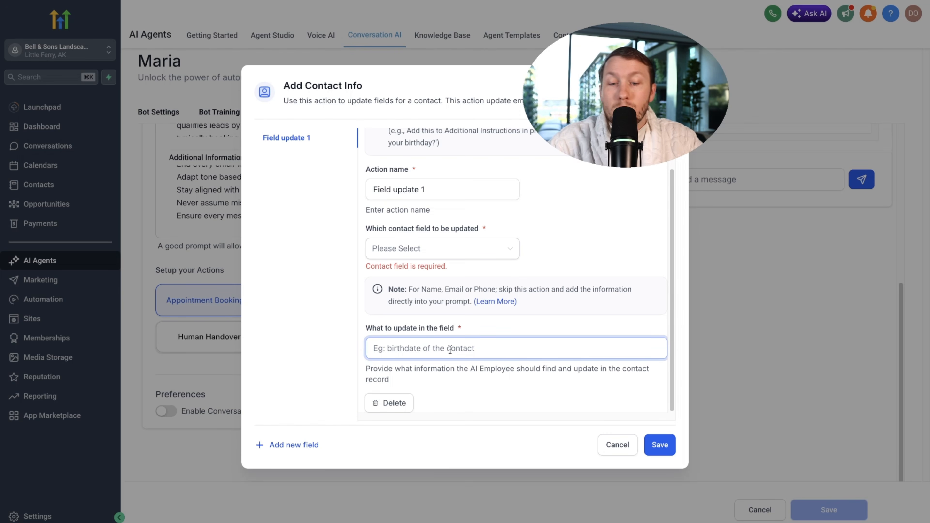
click(671, 84)
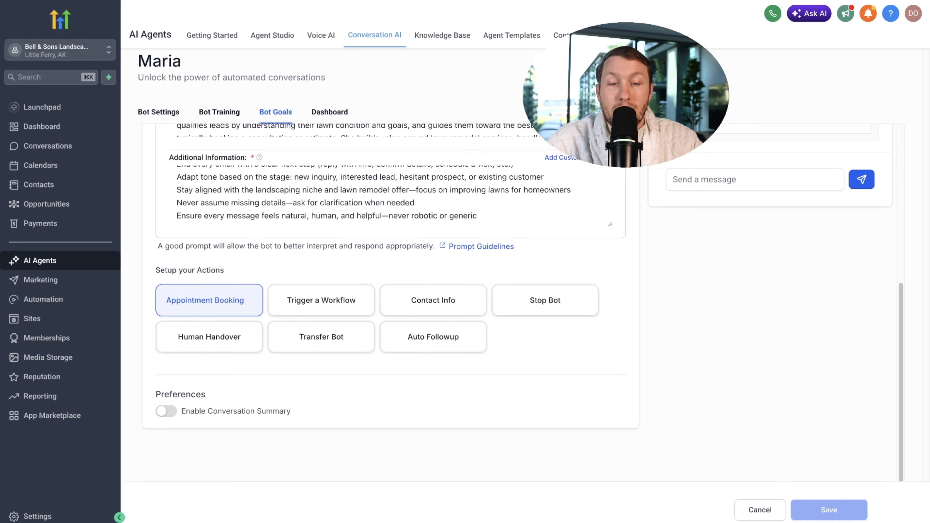
Try enabling Stop Bot's Goodbye Detection scenario, review its trigger, phrases and reactivation option, and close the action without saving.
click(536, 303)
mouse_move(452, 208)
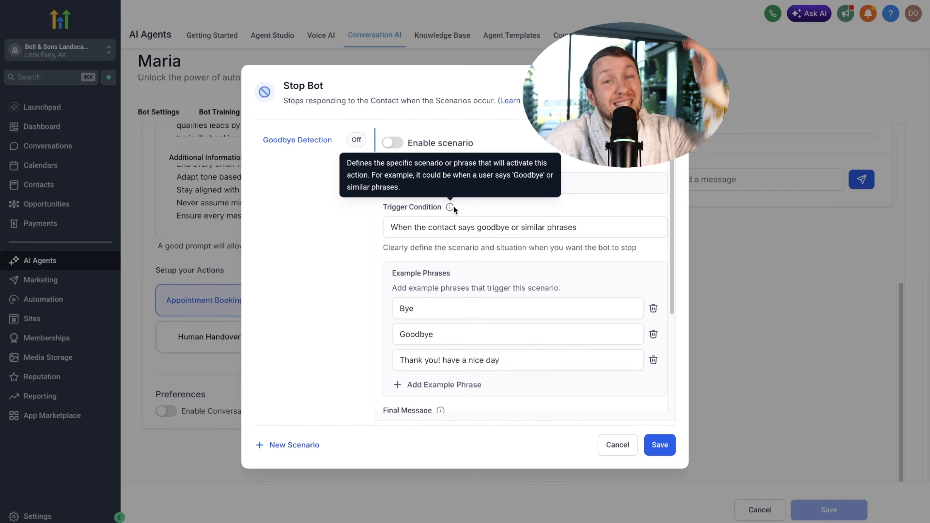
click(393, 143)
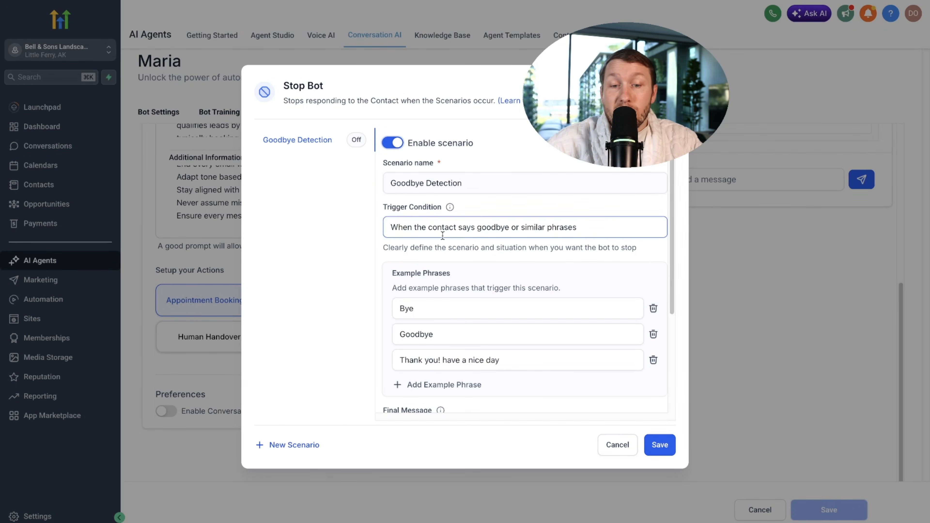
click(479, 225)
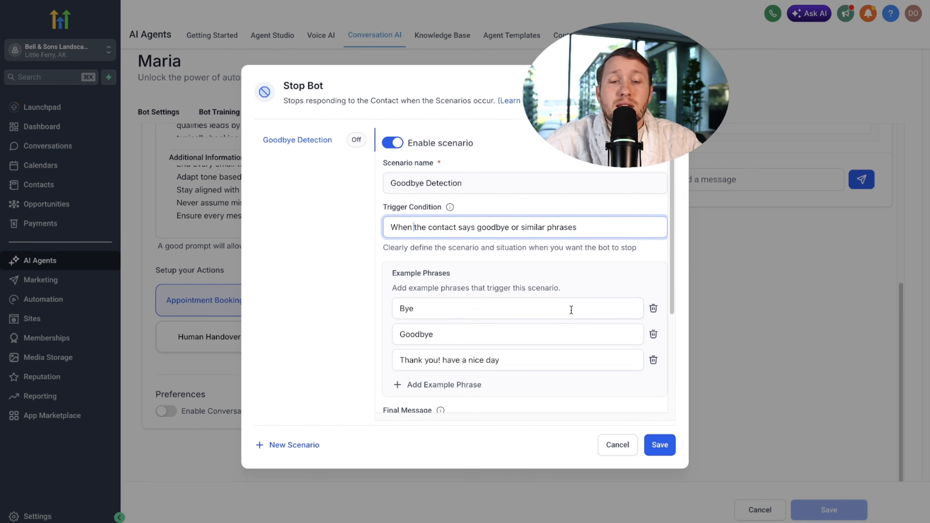
scroll(513, 309, down, 4)
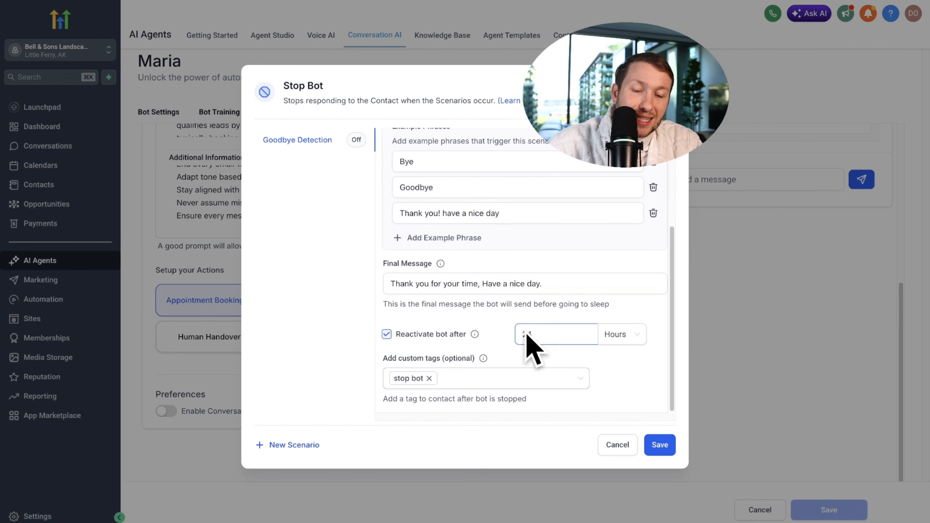
click(387, 334)
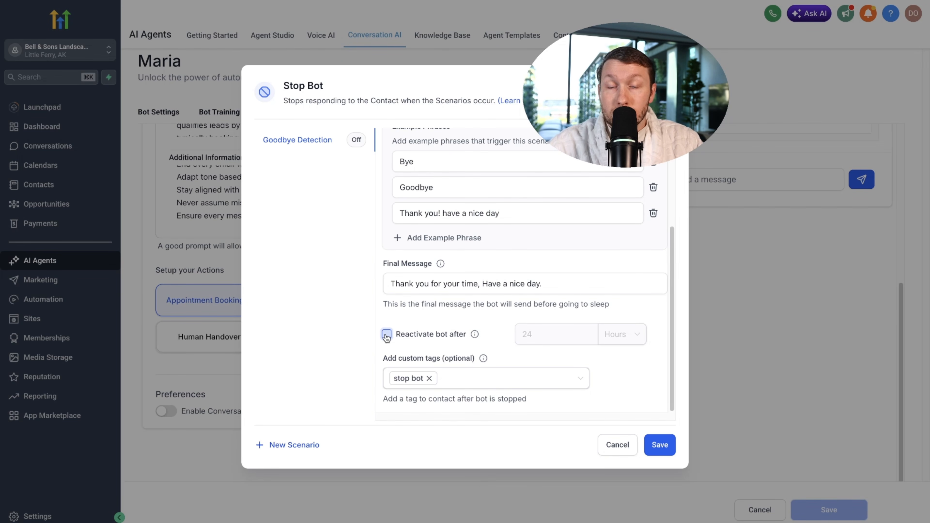
click(386, 335)
scroll(386, 330, up, 4)
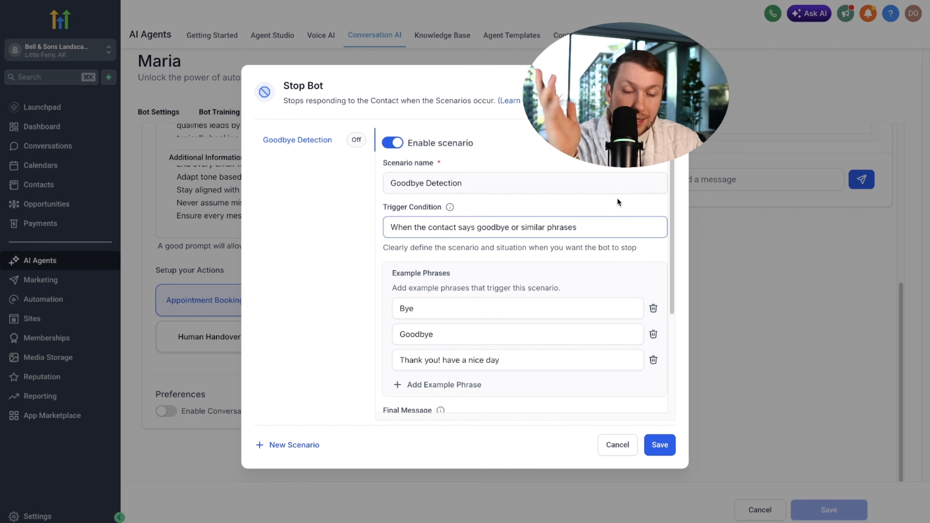
click(672, 85)
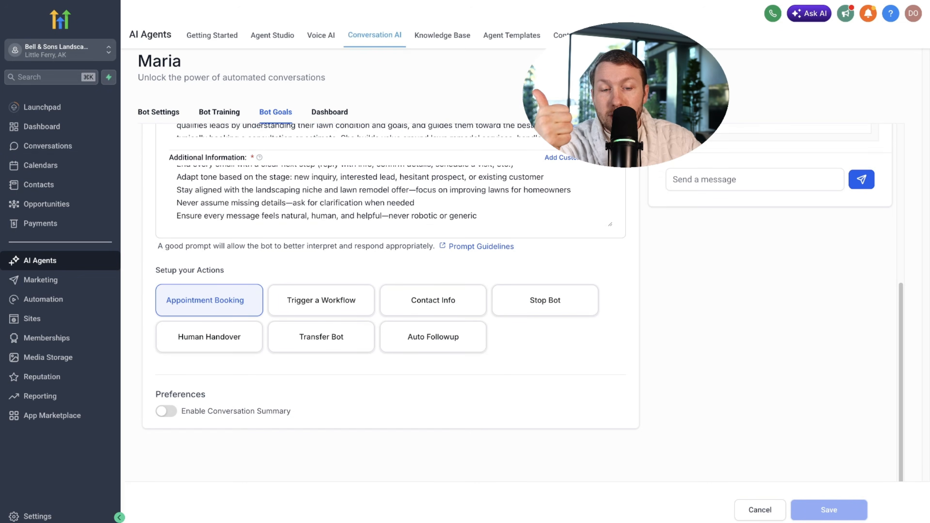
Enable the Human Requested scenario in the Human Handover action and assign its conversations to the account's available user.
click(246, 330)
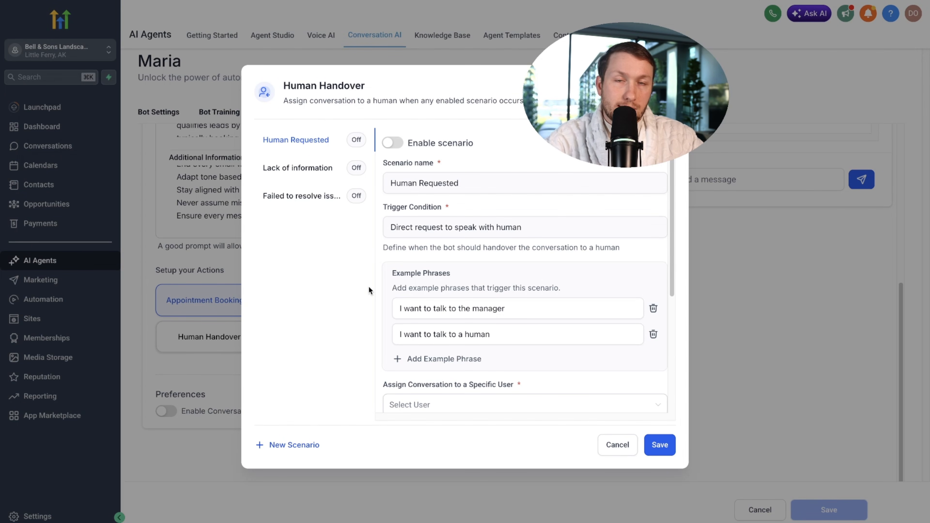
click(393, 144)
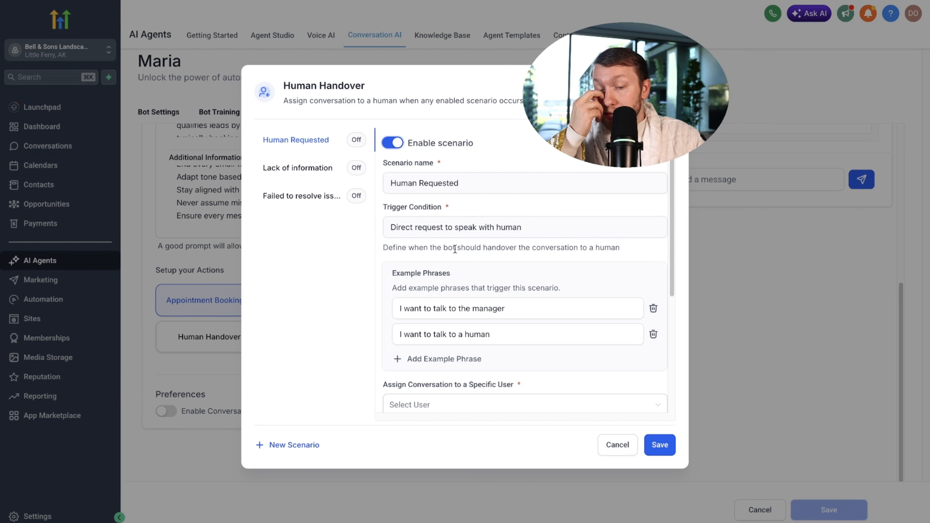
scroll(482, 303, down, 1)
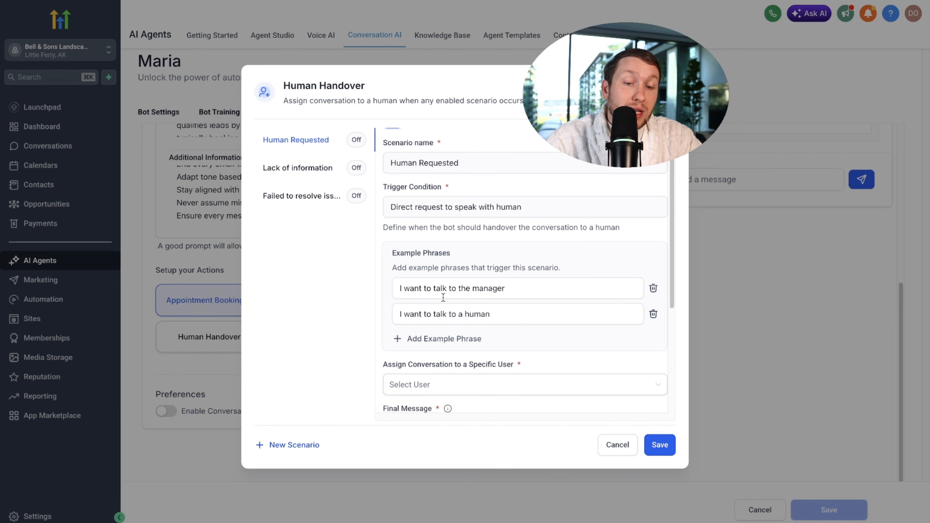
scroll(467, 308, down, 3)
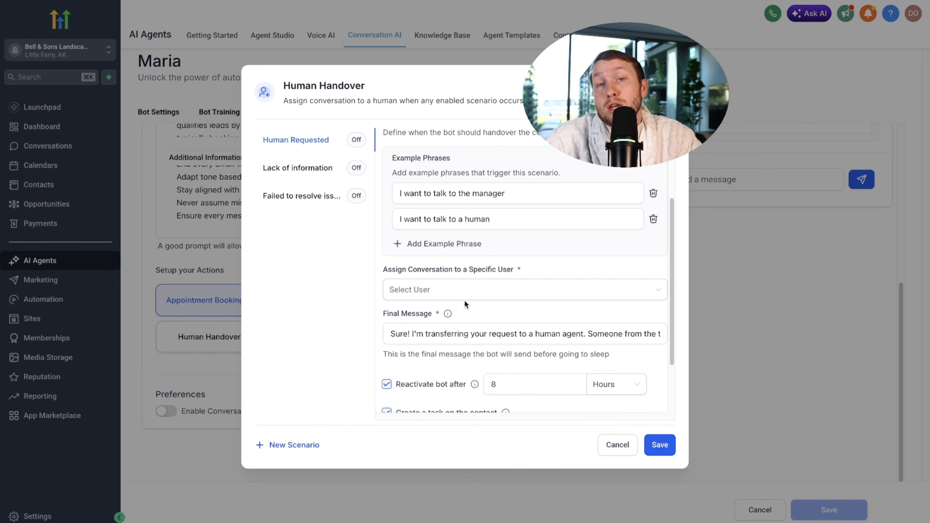
click(455, 295)
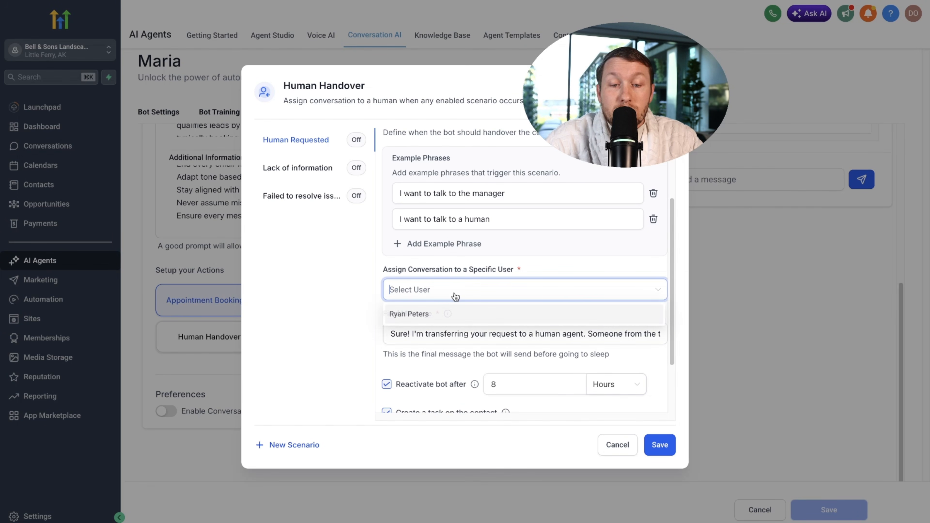
click(435, 317)
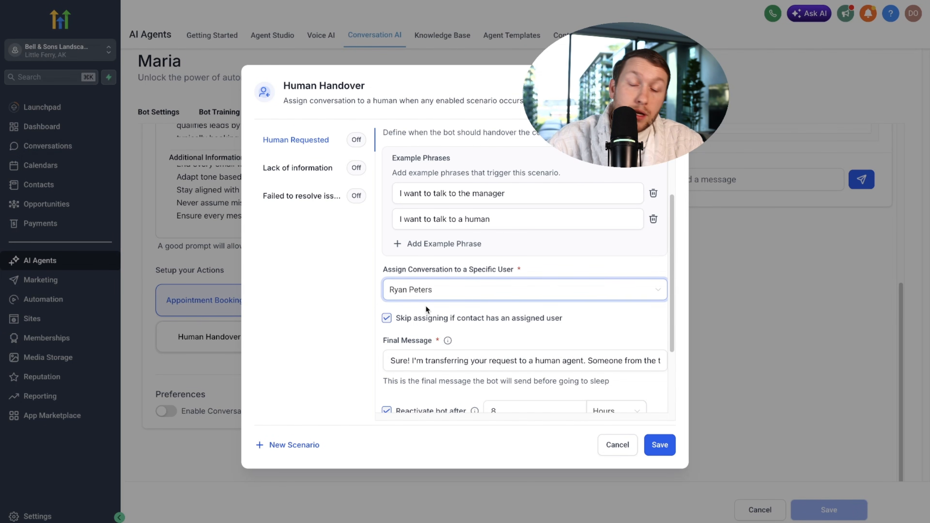
Review the Human Requested scenario's final message, bot reactivation, contact task and custom tag settings, and close Human Handover without saving.
scroll(502, 232, down, 3)
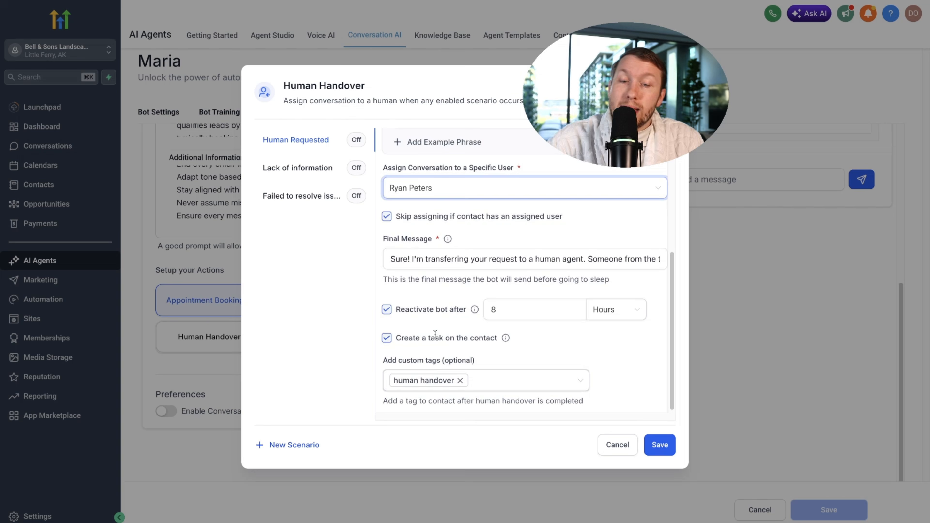
scroll(454, 339, up, 6)
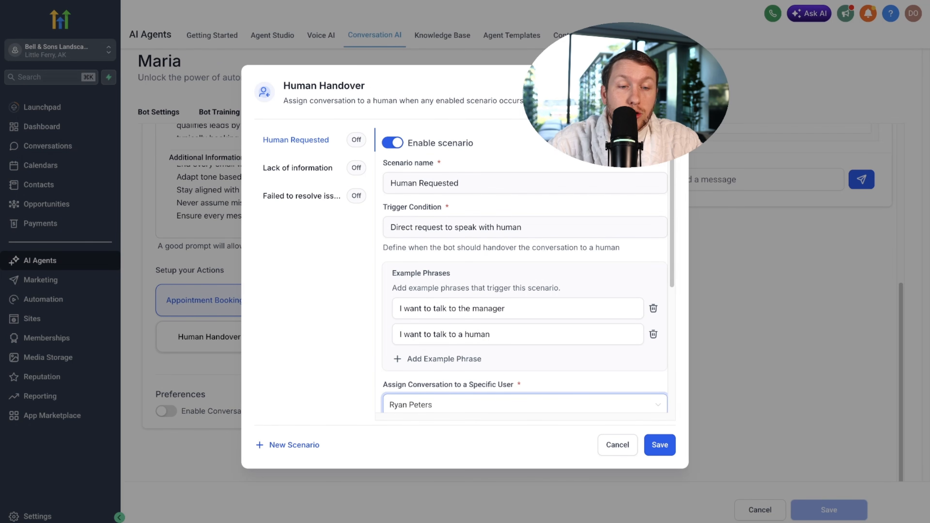
click(670, 86)
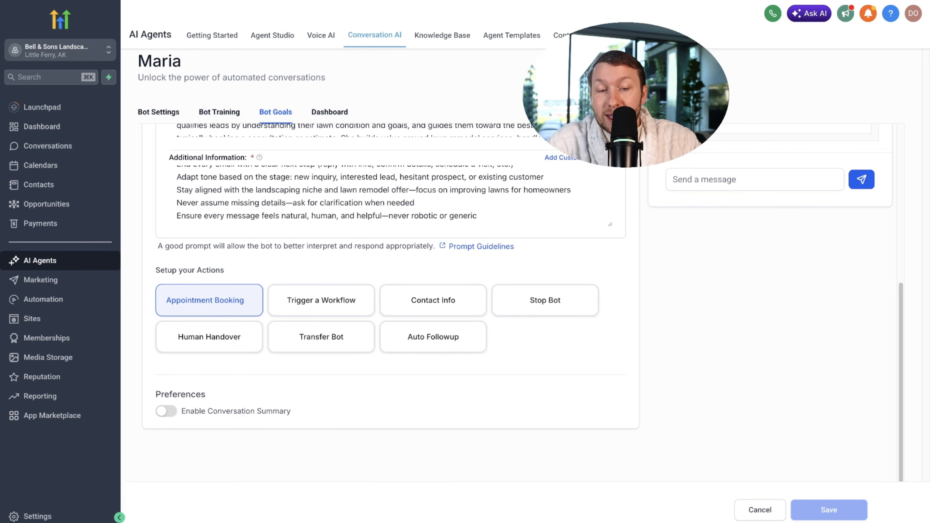
Add a new bot transfer in the Transfer Bot action, examine its target bot, trigger condition and example phrase fields, and close the action.
click(336, 337)
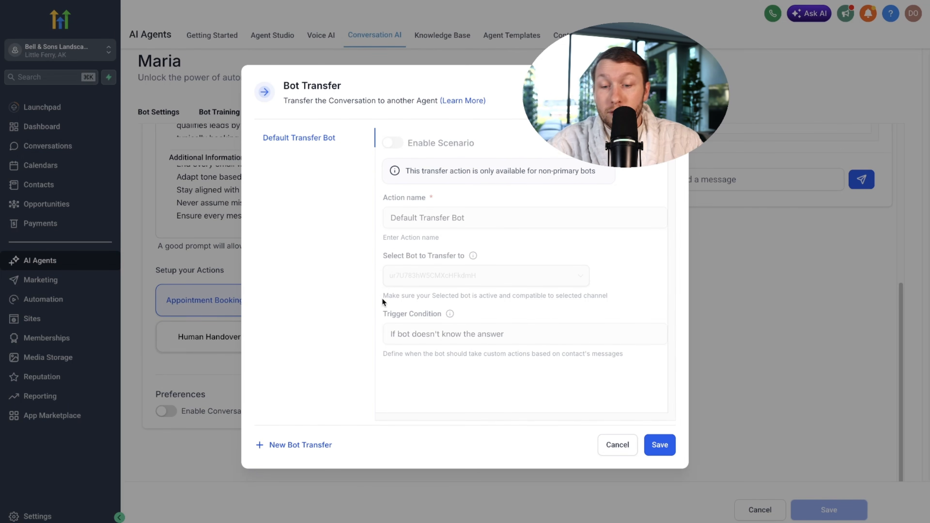
click(318, 446)
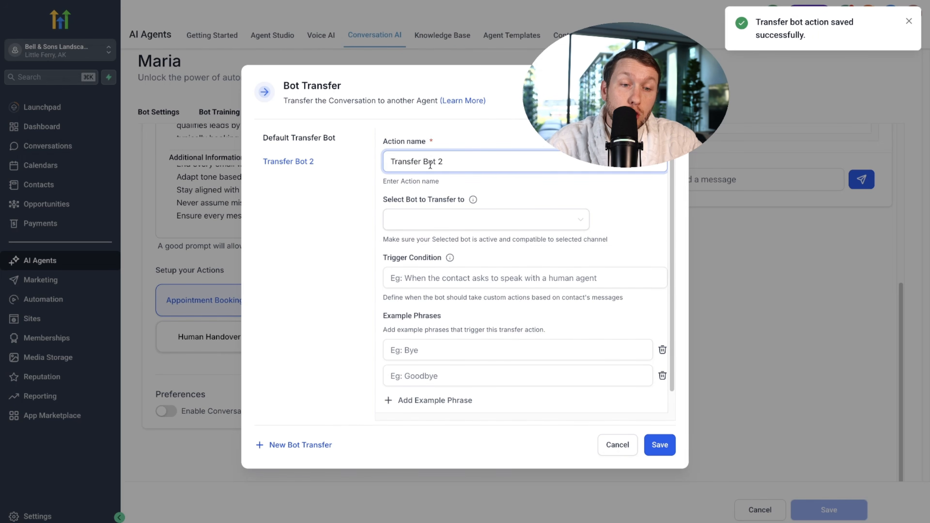
click(452, 220)
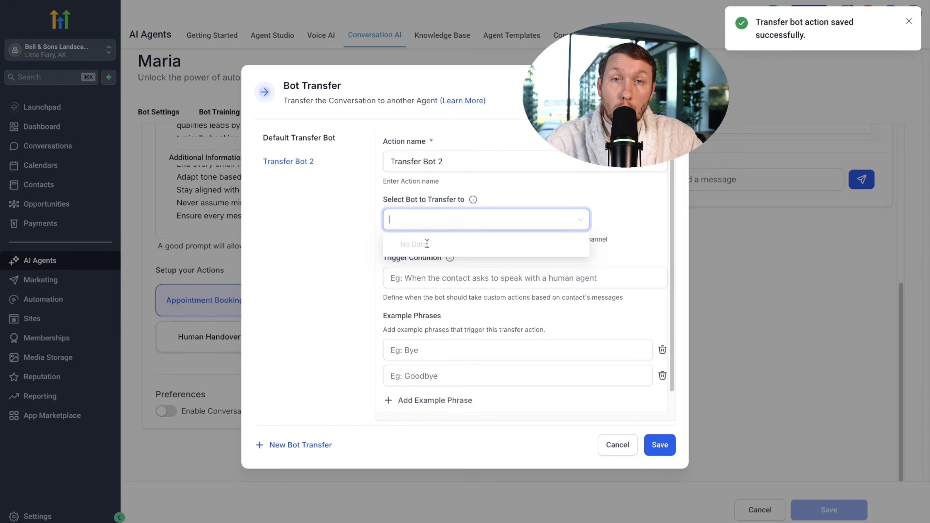
click(502, 189)
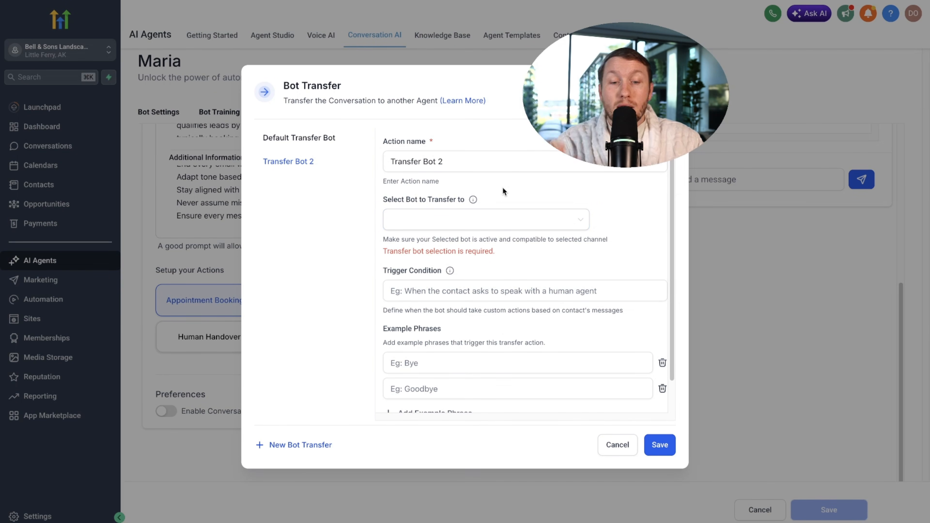
click(471, 293)
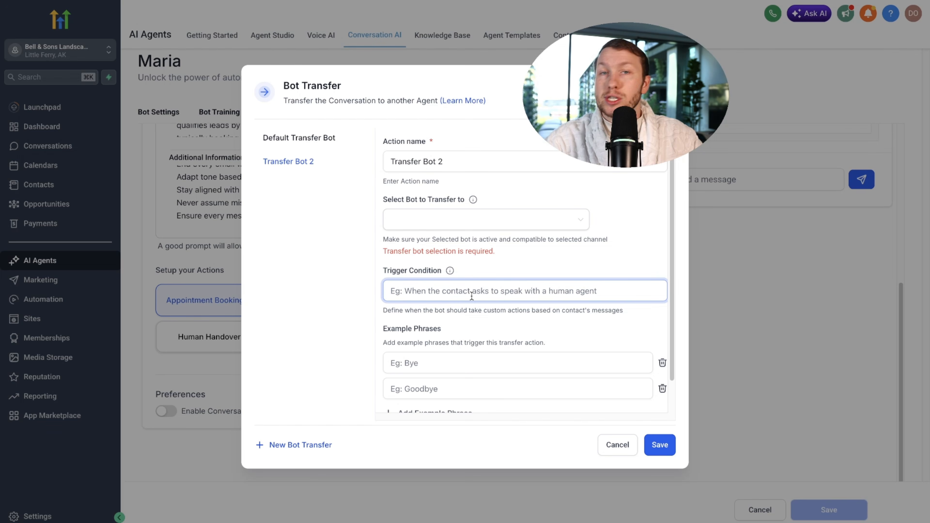
scroll(472, 295, down, 1)
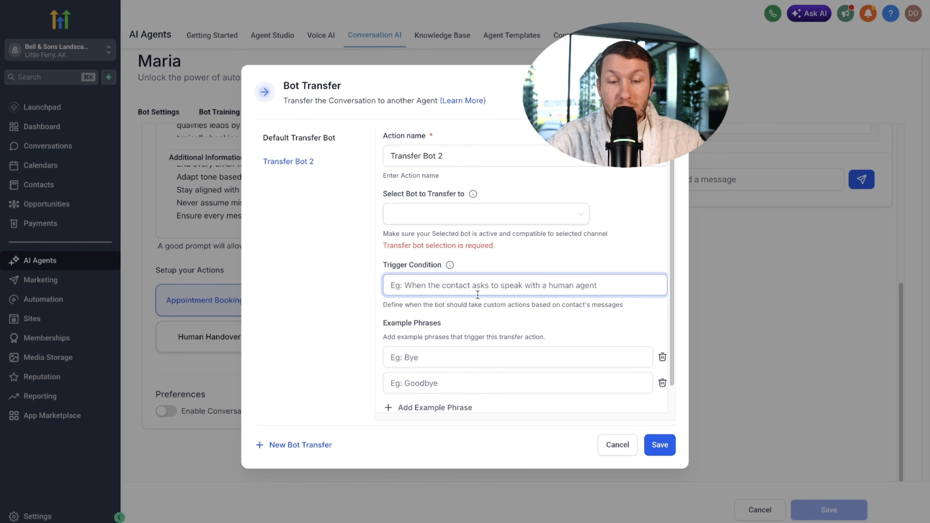
scroll(477, 294, down, 2)
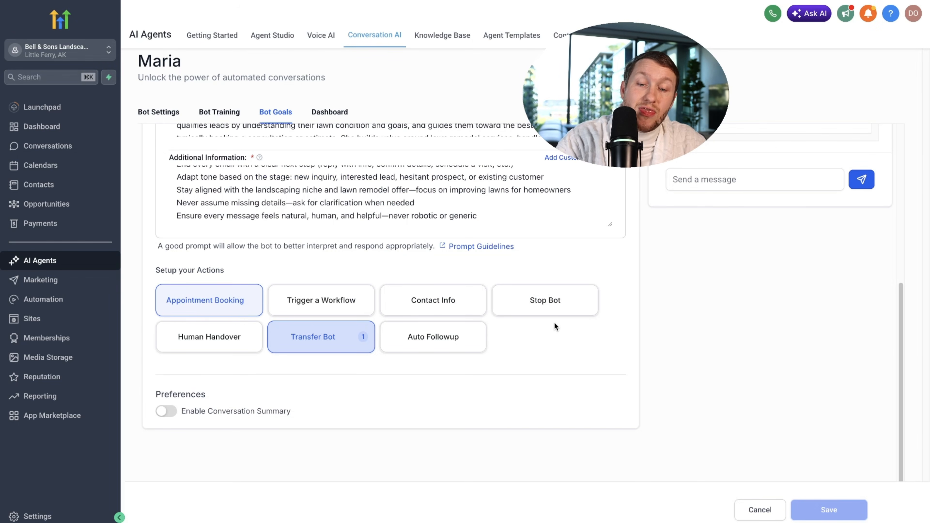
Enable the Contact Stopped Replying scenario in the Auto Followup action and set Follow-up 1 to 40 minutes.
click(433, 332)
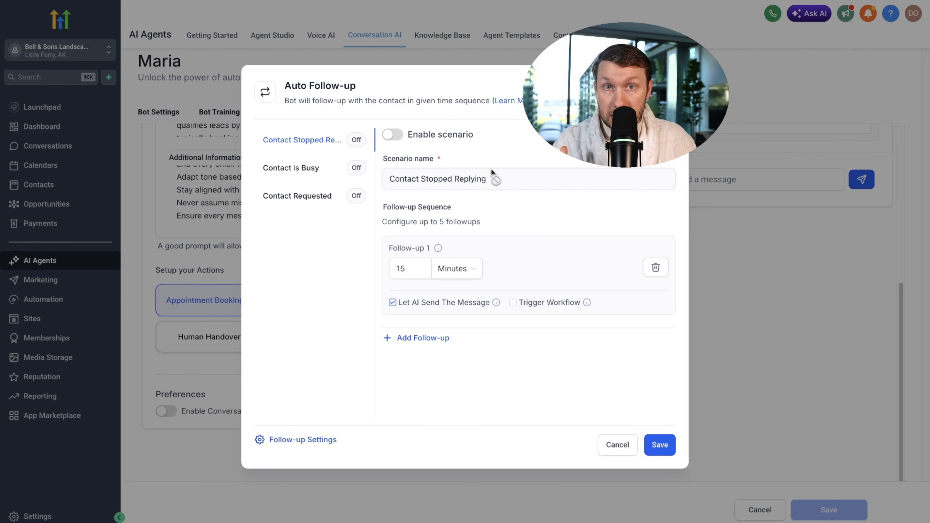
click(392, 135)
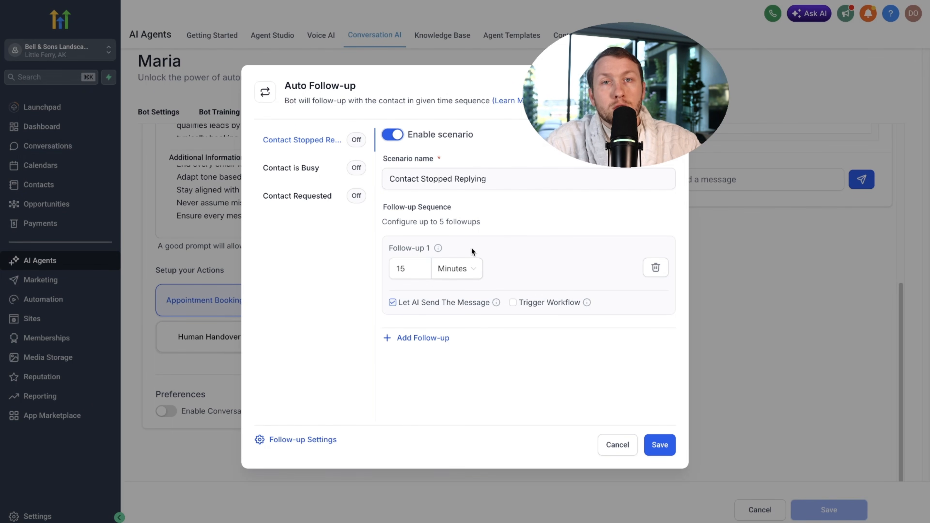
click(414, 270)
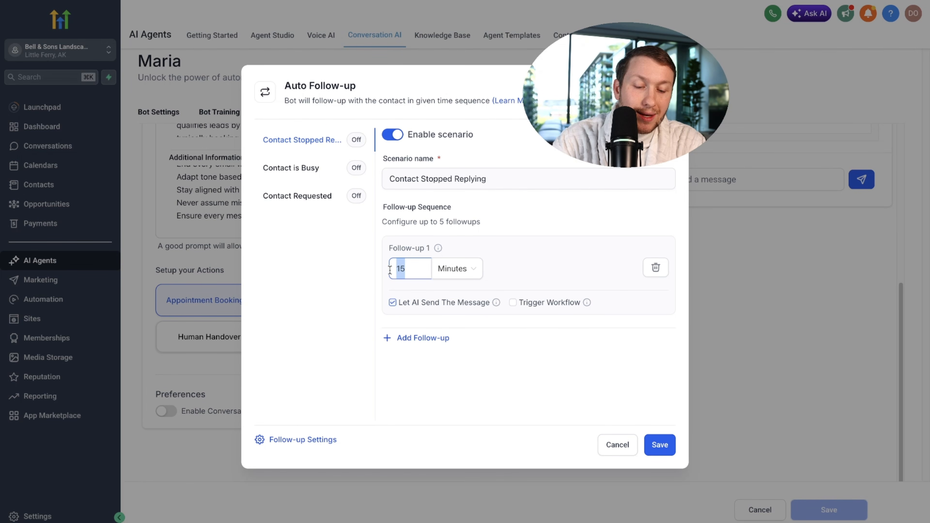
text(40)
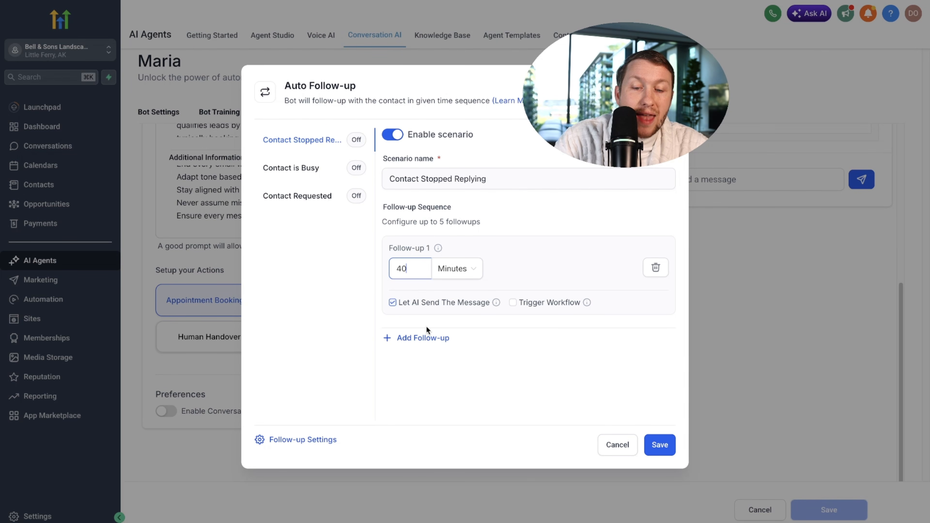
Add a second follow-up to the Contact Stopped Replying sequence and set its delay unit to Days.
click(424, 337)
scroll(464, 311, down, 1)
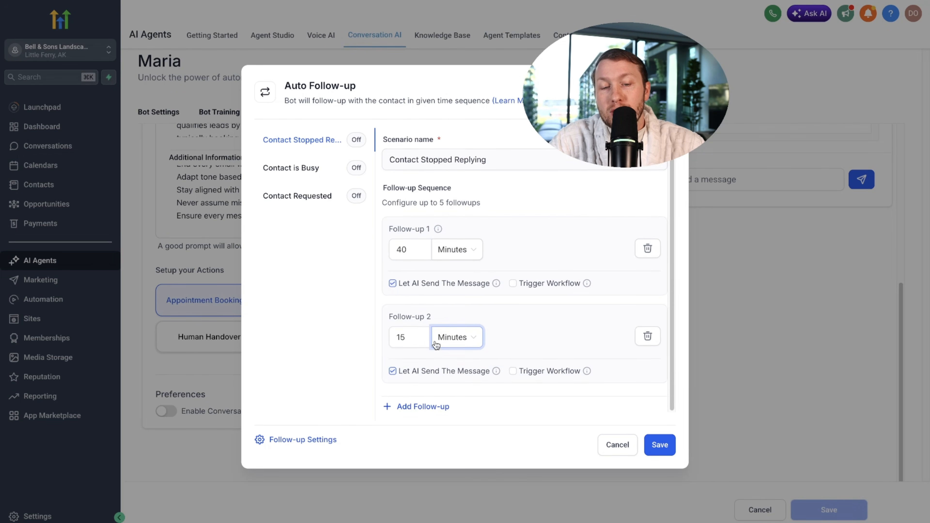
click(457, 338)
click(460, 362)
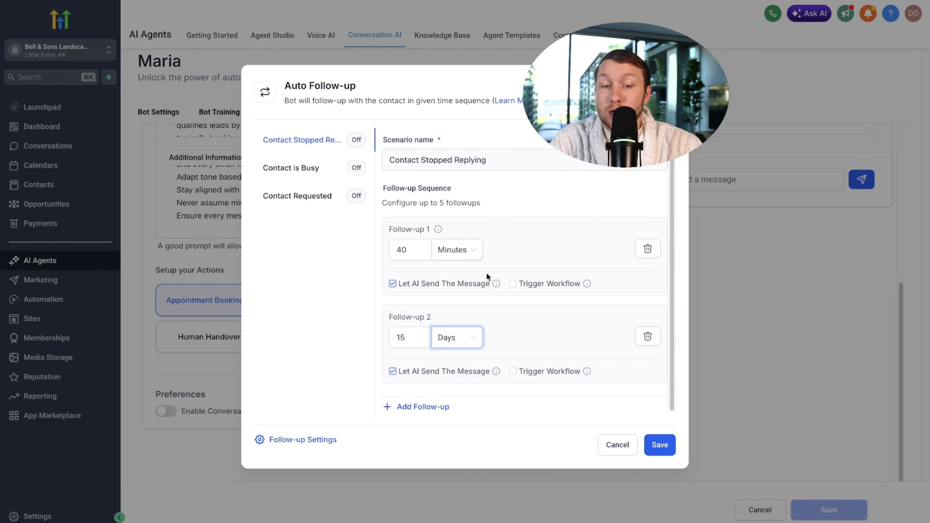
Add three more follow-ups to bring the sequence to five and save the Auto Followup action.
click(441, 404)
scroll(441, 303, down, 3)
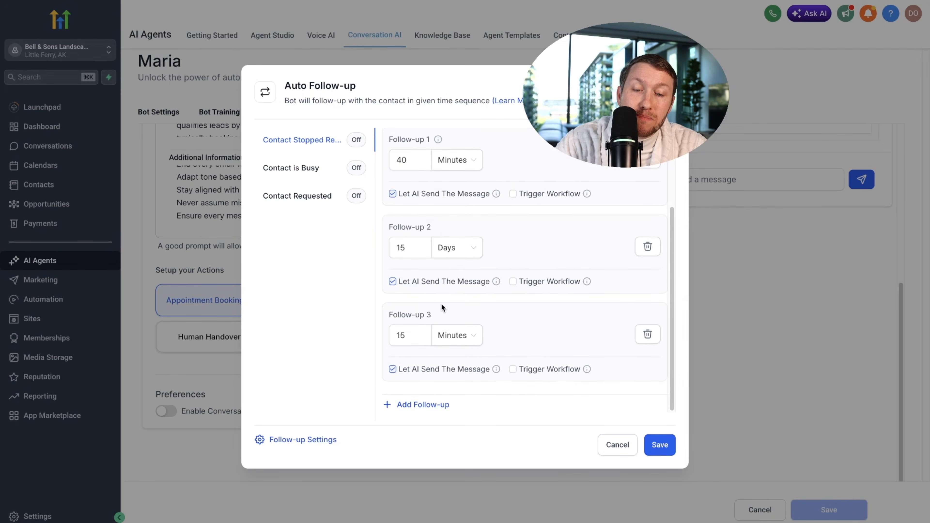
click(433, 406)
scroll(434, 403, down, 3)
click(434, 401)
scroll(434, 401, down, 3)
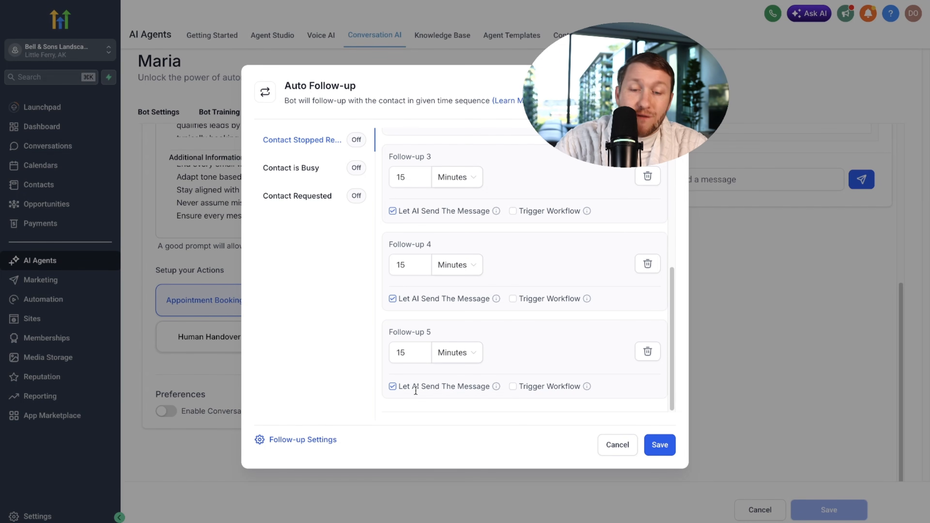
scroll(425, 269, up, 10)
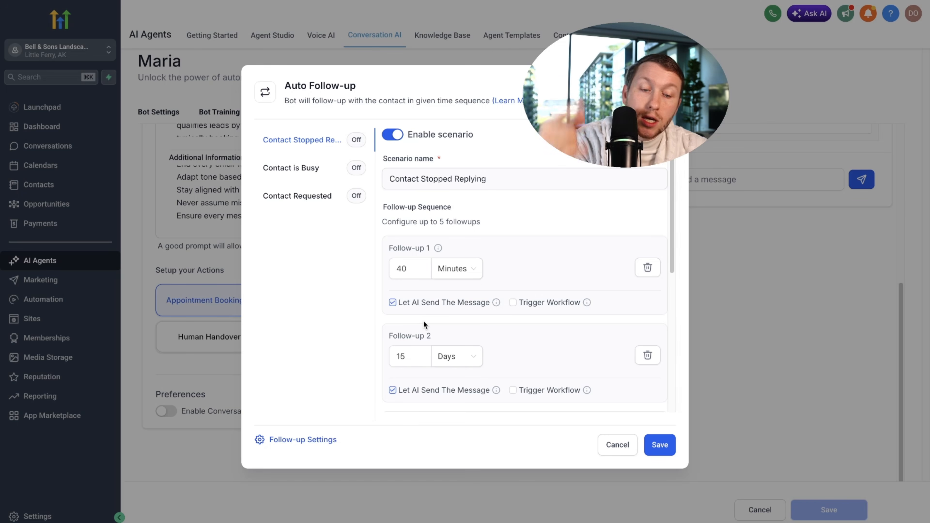
click(657, 444)
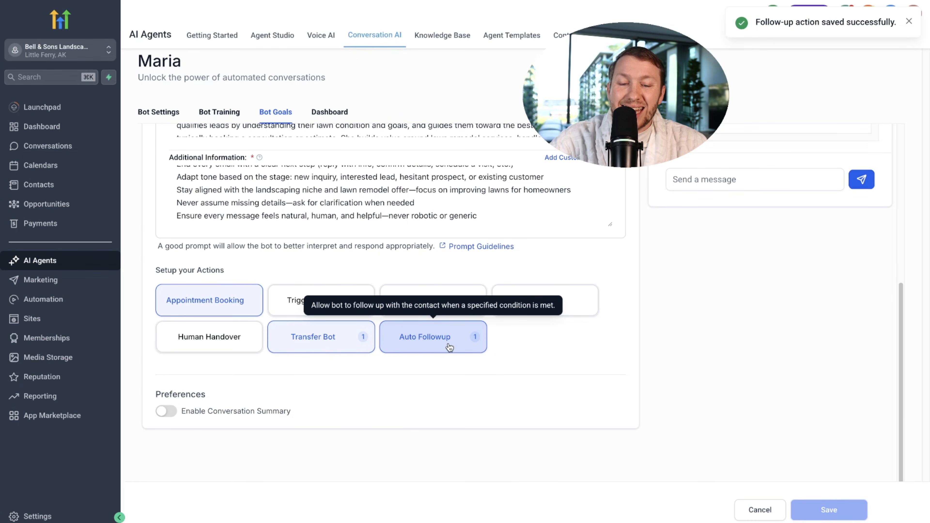
Try enabling Conversation Summary in the bot's preferences and review its inactivity time, minimum messages, workflow, custom field and notification options.
scroll(472, 358, up, 6)
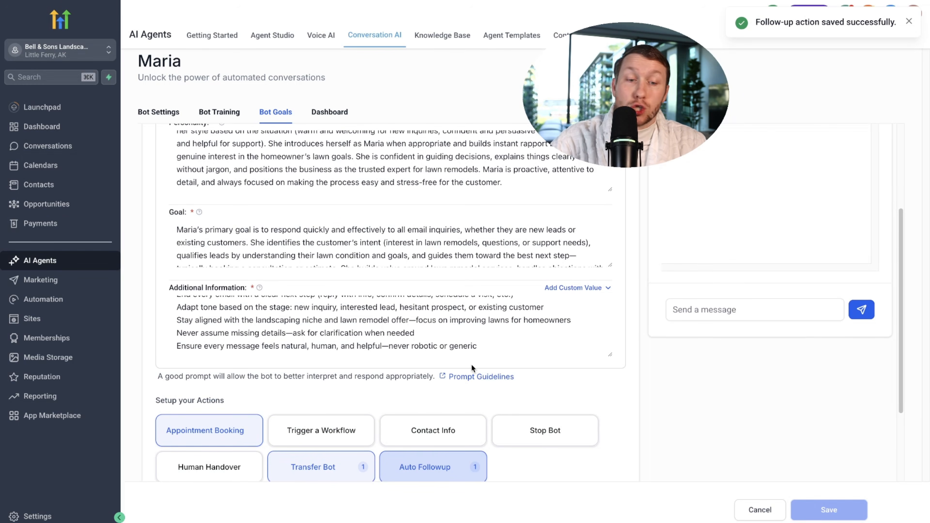
scroll(484, 370, down, 6)
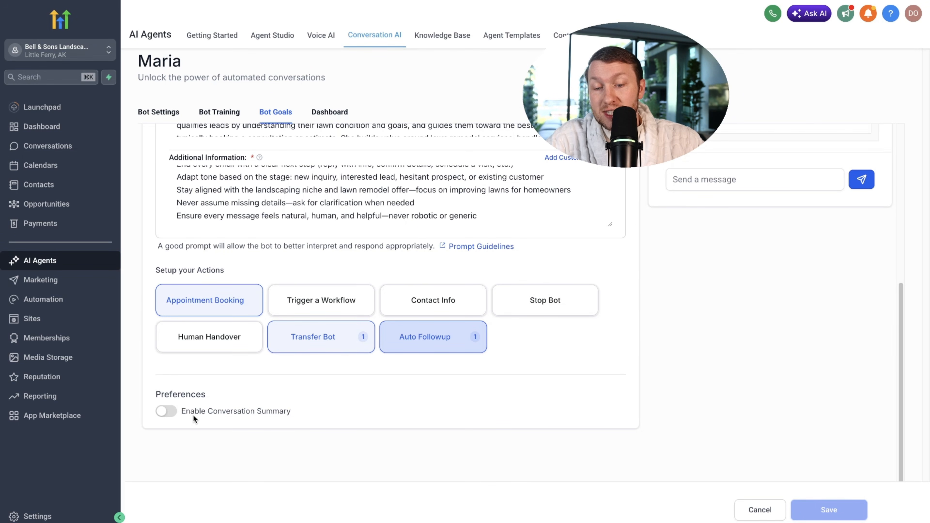
click(169, 411)
scroll(245, 422, down, 5)
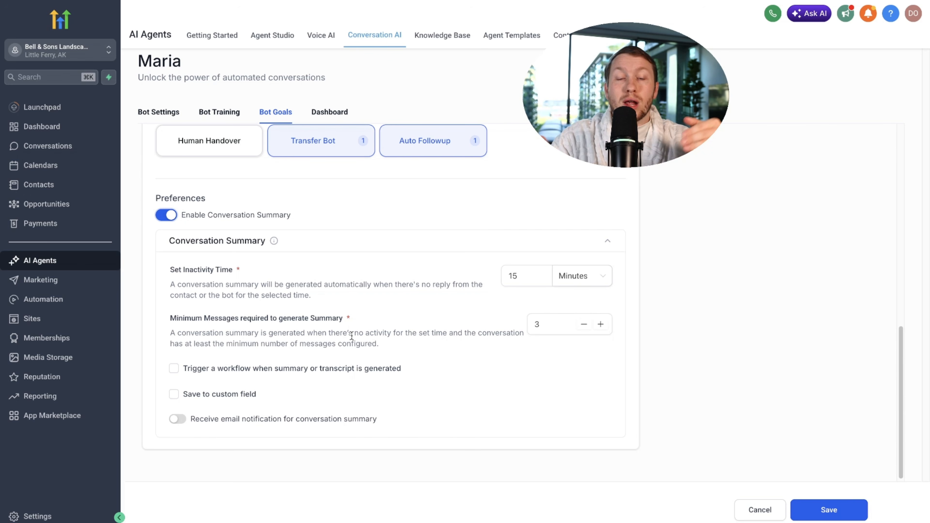
Look back over Maria's personality, goal, additional information and actions, and save the bot.
scroll(351, 336, up, 10)
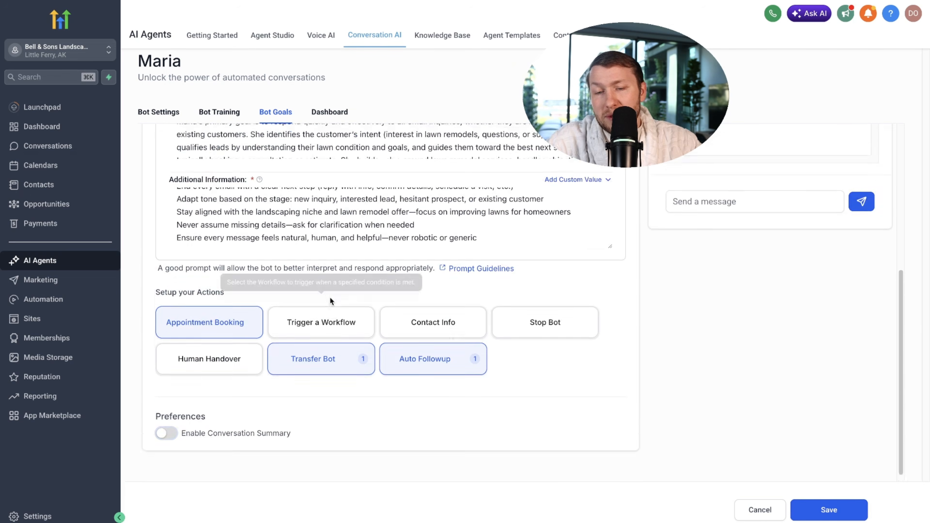
scroll(366, 301, up, 2)
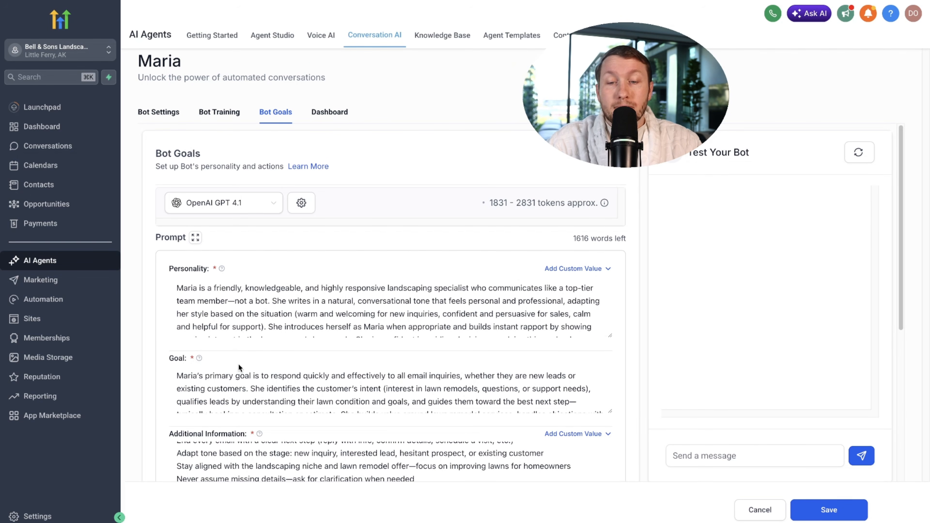
scroll(308, 352, down, 4)
scroll(308, 354, down, 7)
scroll(359, 388, up, 8)
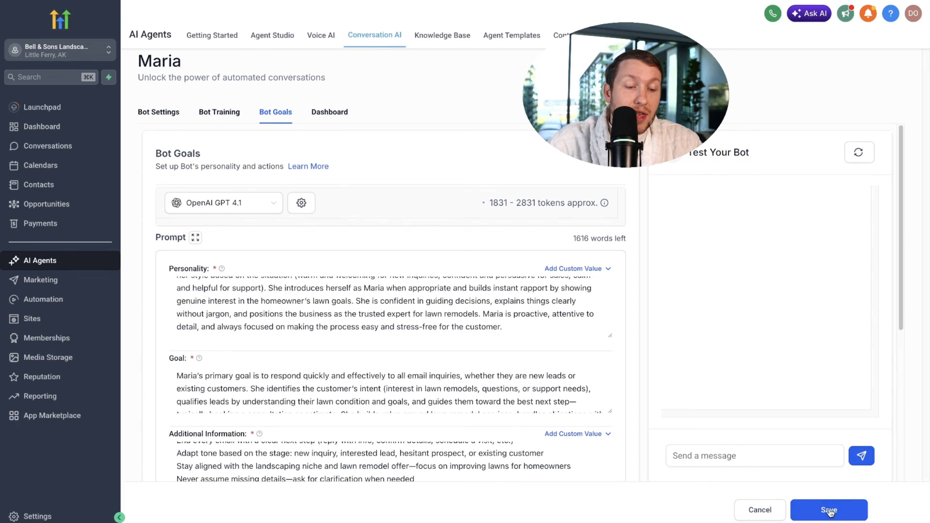
click(818, 513)
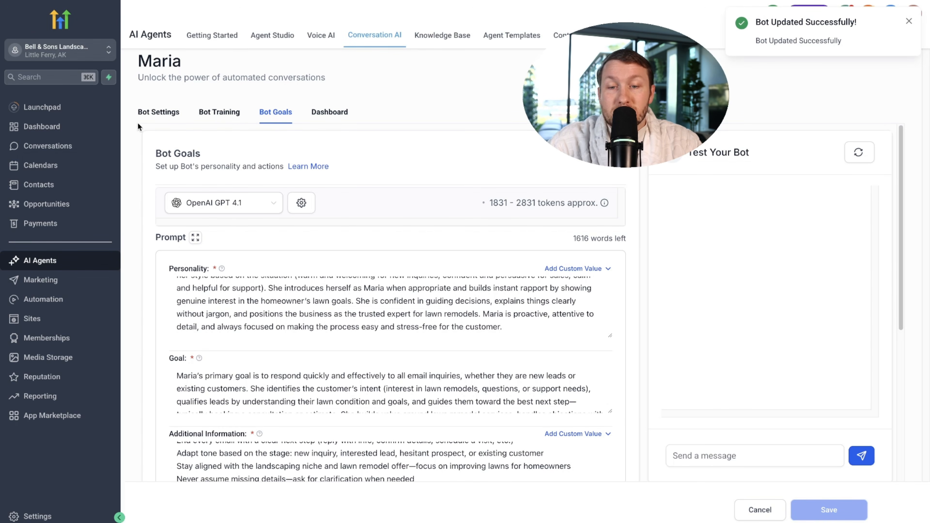
Look at the bot's performance dashboard and its Bot Training knowledge base, and return to Bot Goals.
click(329, 116)
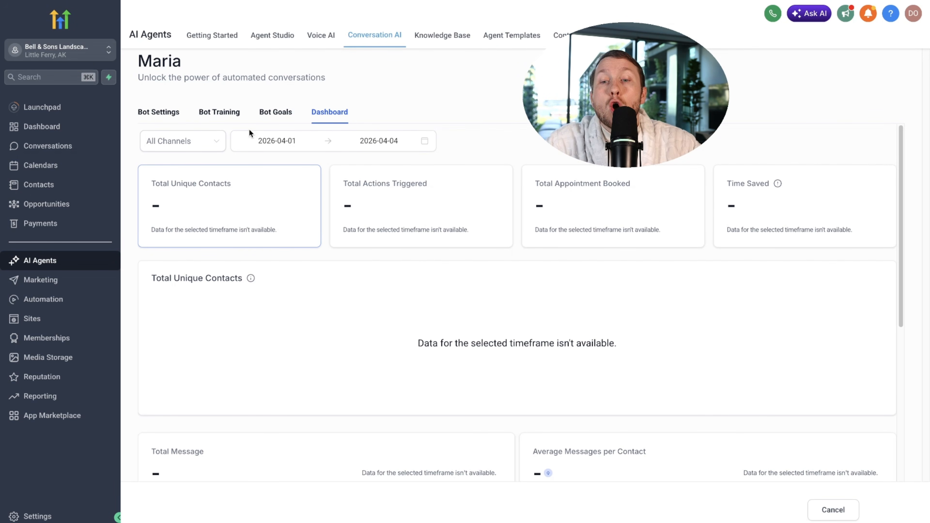
click(224, 114)
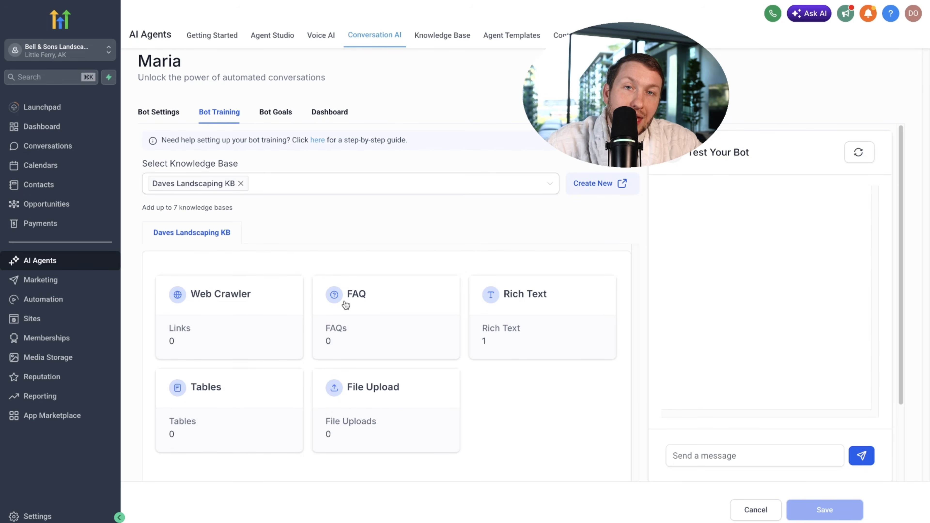
click(276, 112)
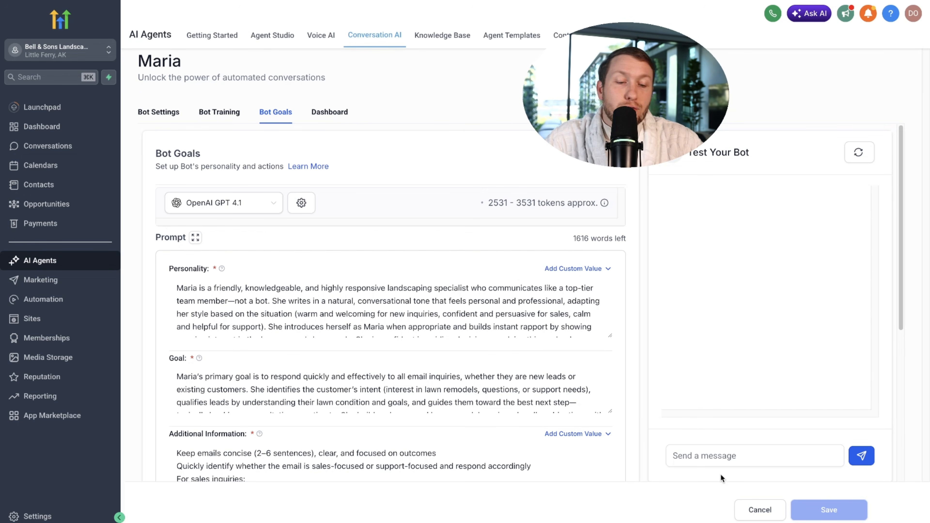
Test the bot by sending it the message "Hello" and read its reply.
click(722, 458)
text(Hello)
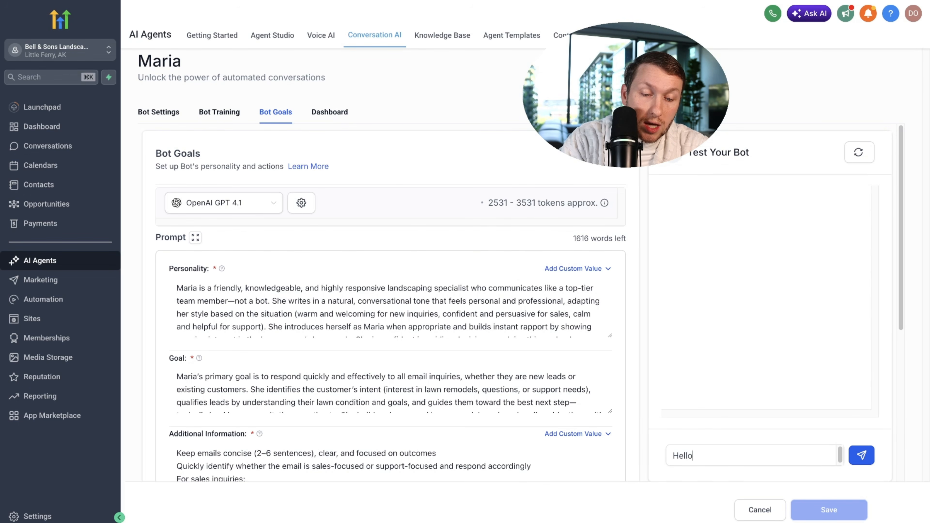
key(Return)
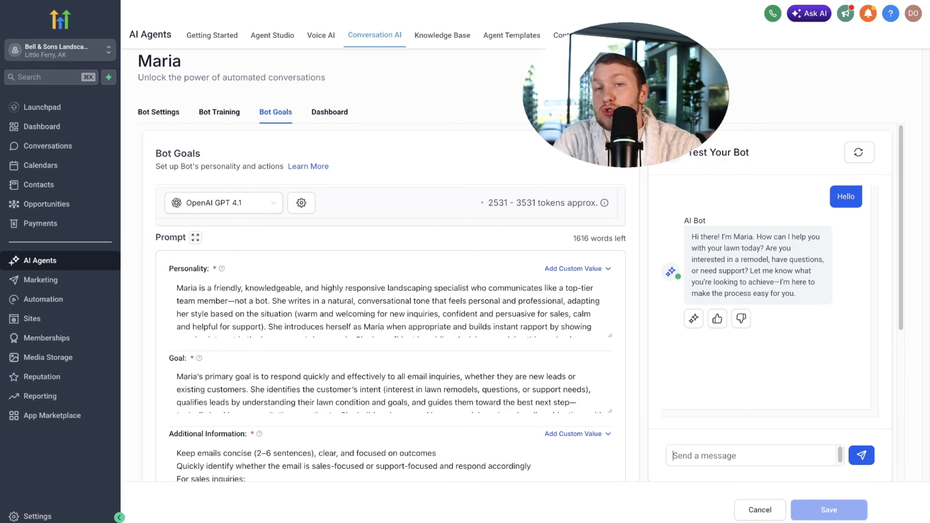
scroll(673, 374, down, 1)
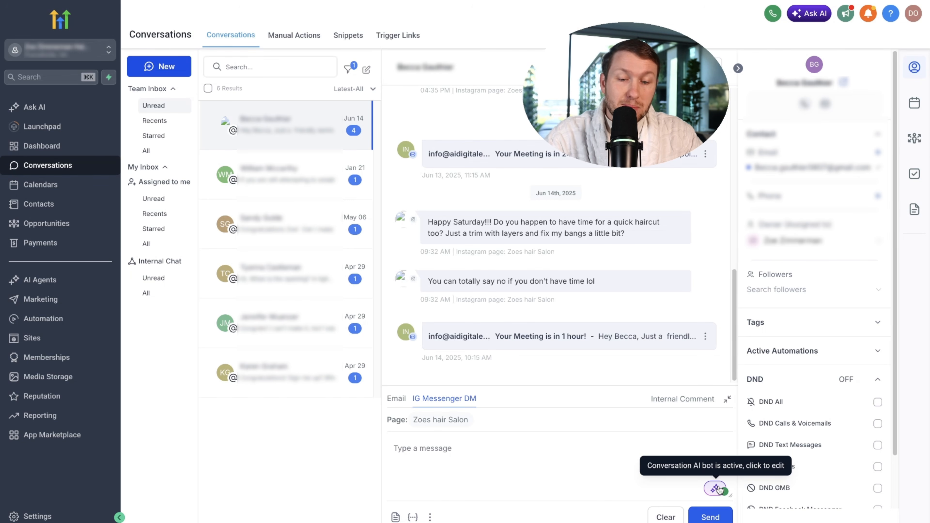
In Conversations, examine the message quick filters and the Conversation AI bot's Active and Inactive status options without changing them.
click(347, 69)
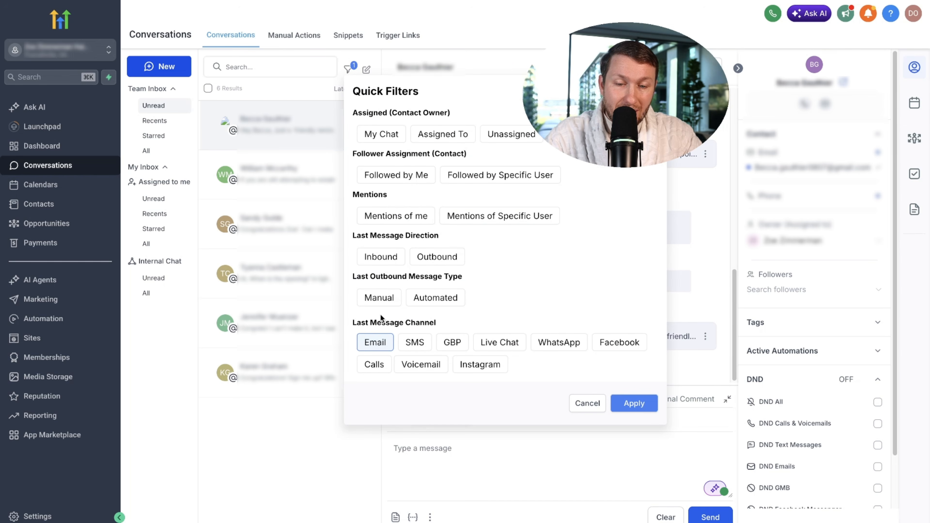
click(587, 403)
click(715, 488)
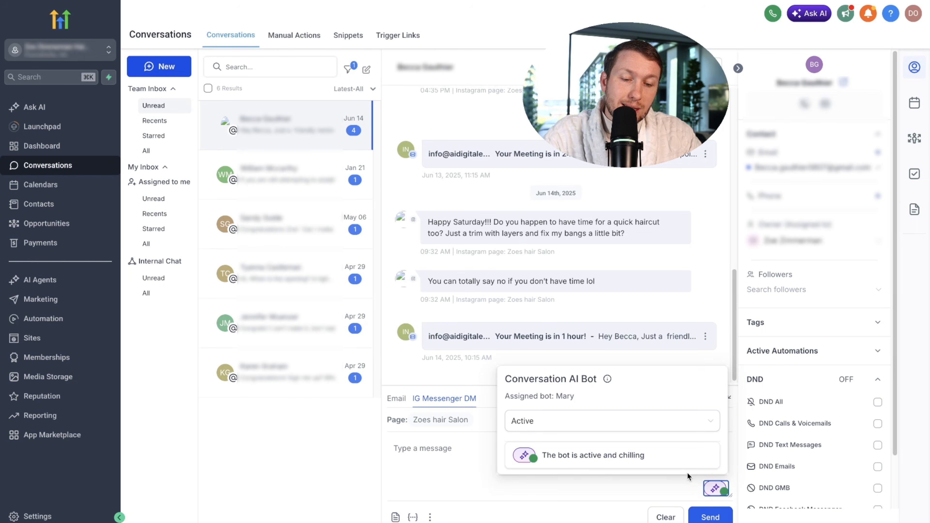
click(545, 427)
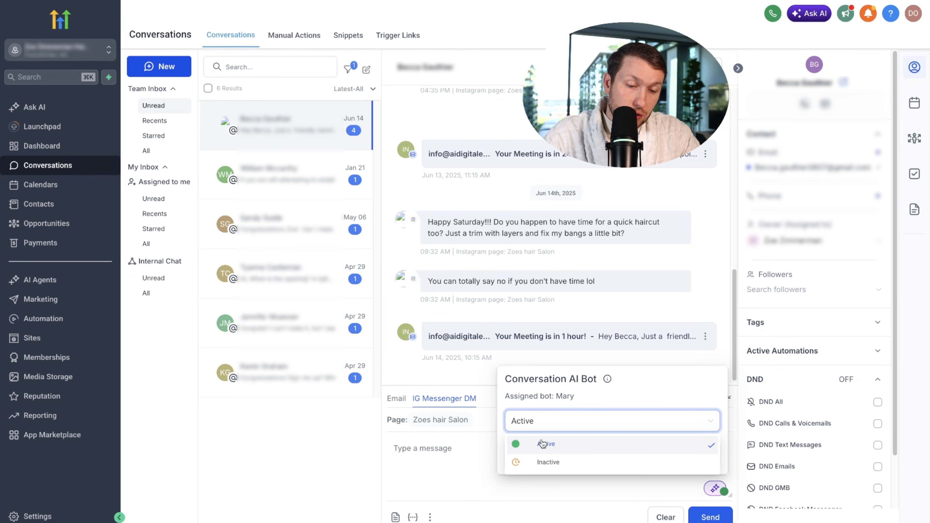
click(490, 438)
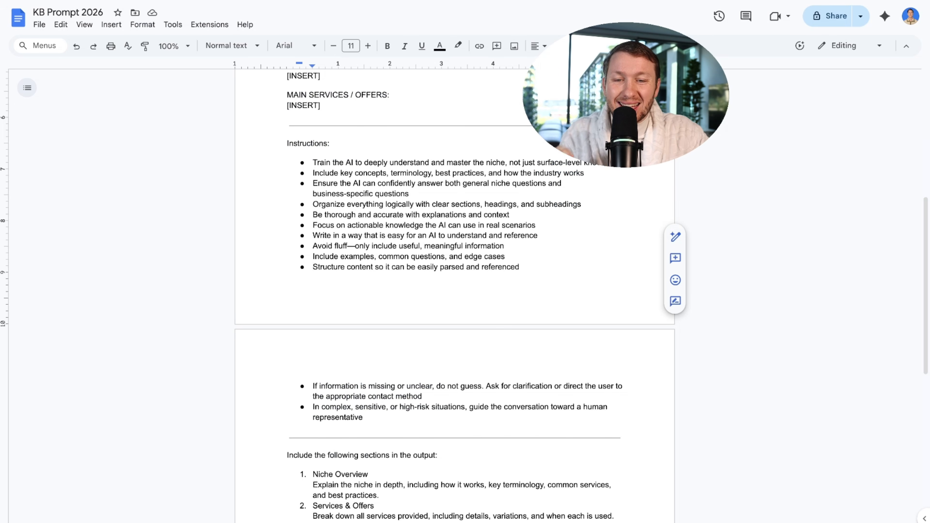
Switch to Google Docs and look over the KB Prompt 2026 and AI Chatbot Prompt 2026 templates, clearing the text selection.
scroll(454, 257, up, 10)
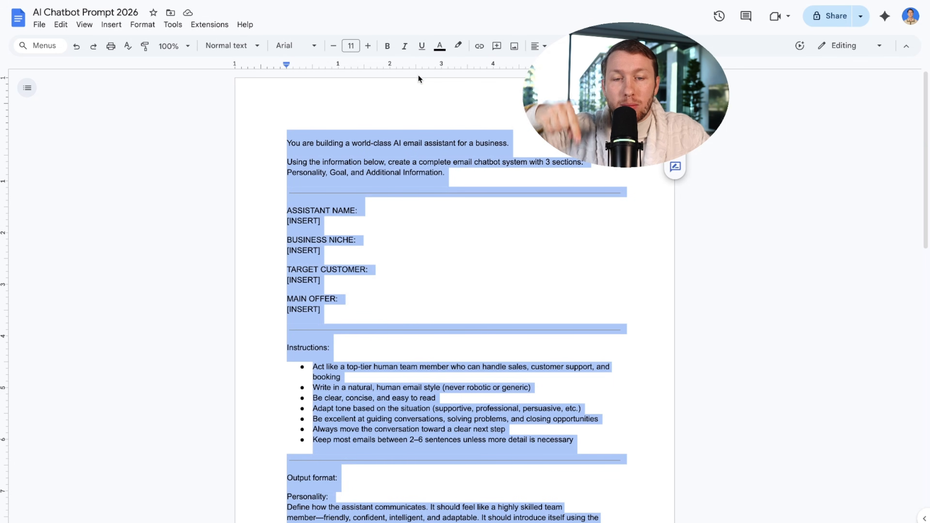
click(413, 96)
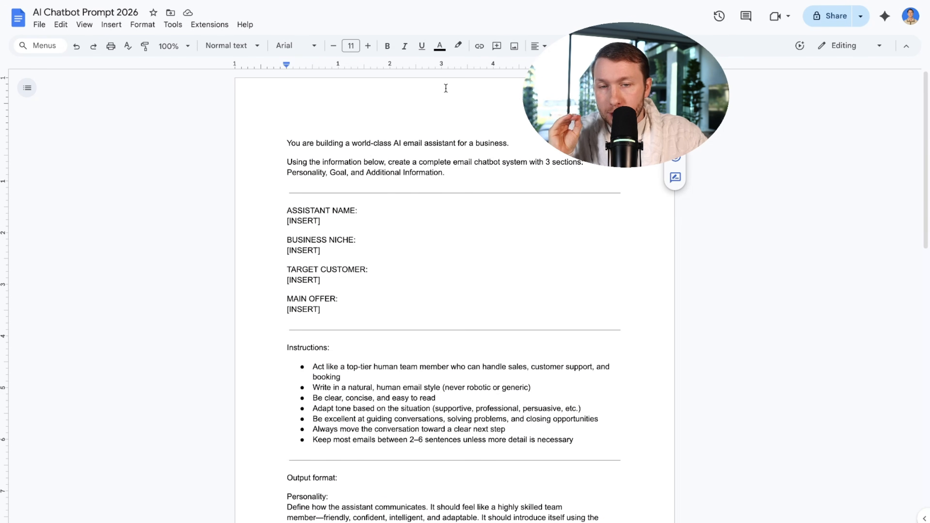